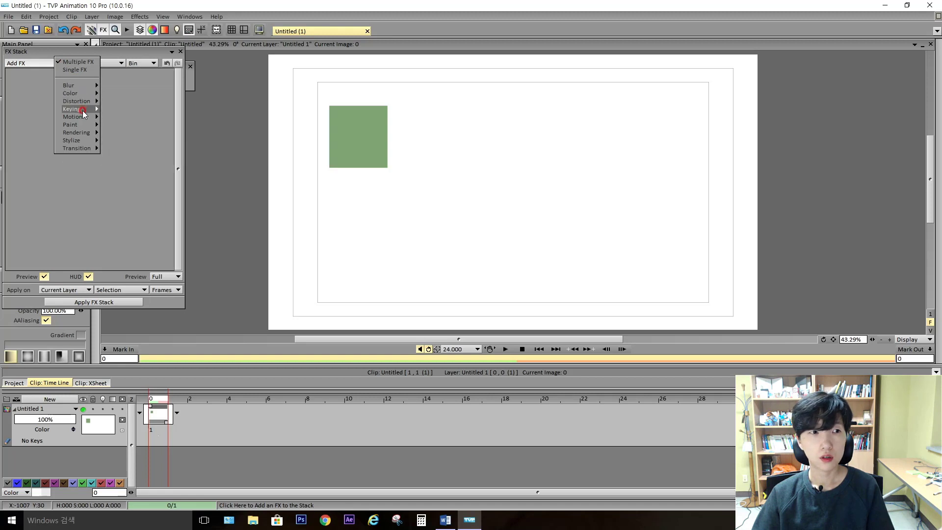
- Add the Motion KeyFramer effect to the FX stack and extend the square's layer to 38 frames
{"action": "mouse_move", "coordinate": [84, 119]}
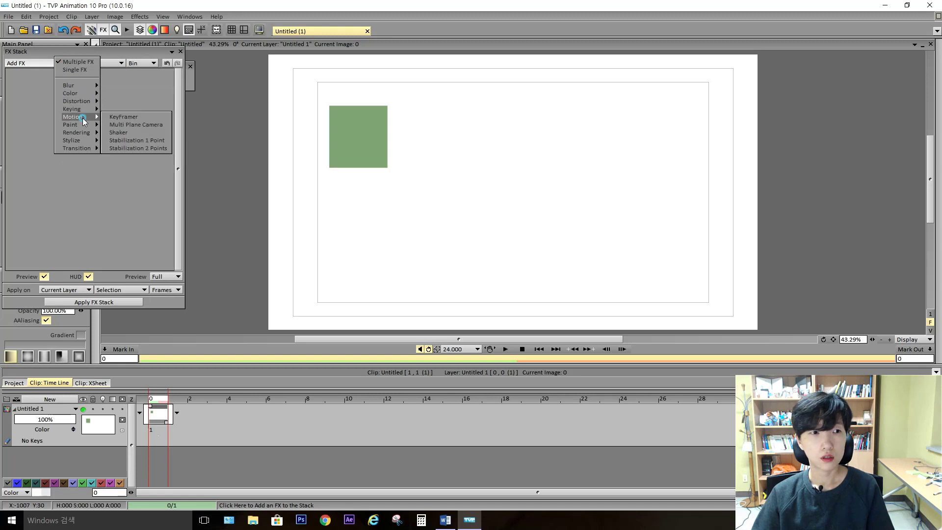
{"action": "left_click", "coordinate": [123, 118]}
{"action": "left_click", "coordinate": [155, 414]}
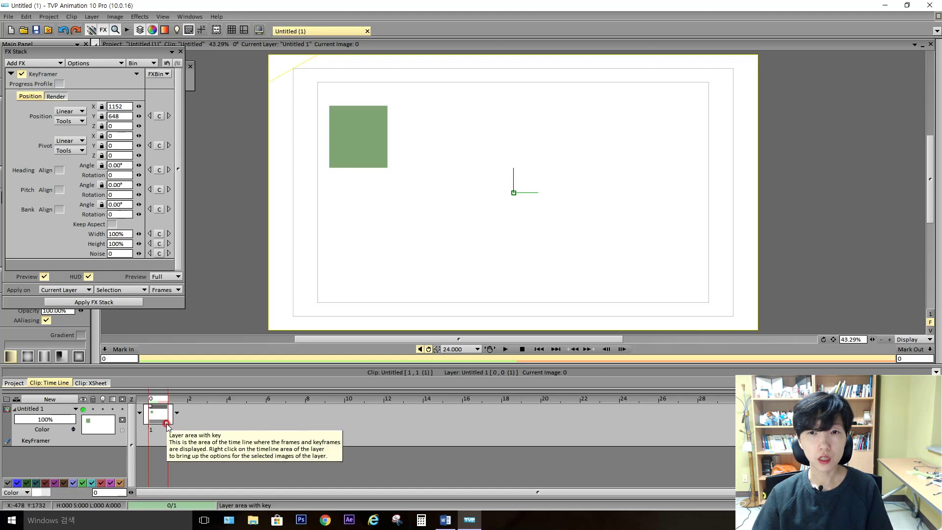
{"action": "left_click_drag", "start_coordinate": [167, 421], "coordinate": [757, 423]}
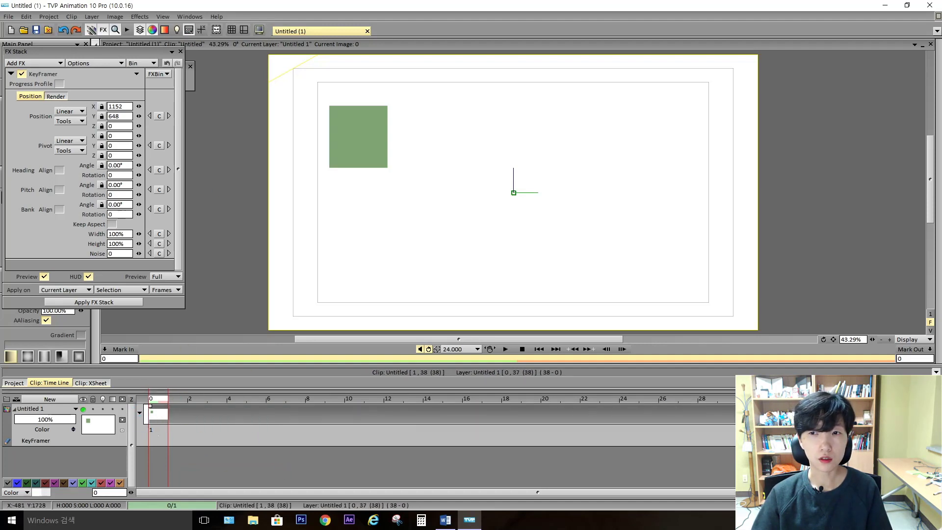
- Set the KeyFramer's render anti-aliasing to Best
{"action": "left_click", "coordinate": [55, 96]}
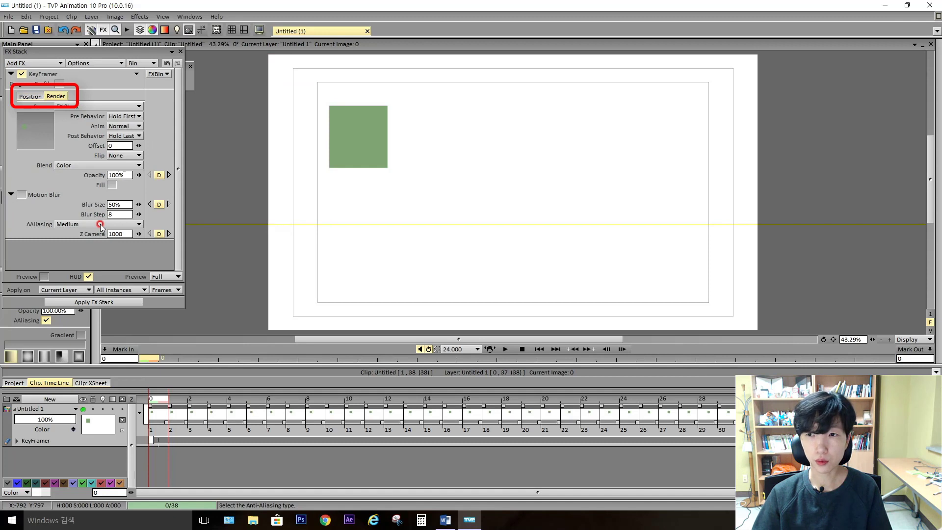
{"action": "left_click", "coordinate": [100, 224]}
{"action": "left_click", "coordinate": [117, 233]}
{"action": "left_click", "coordinate": [181, 384]}
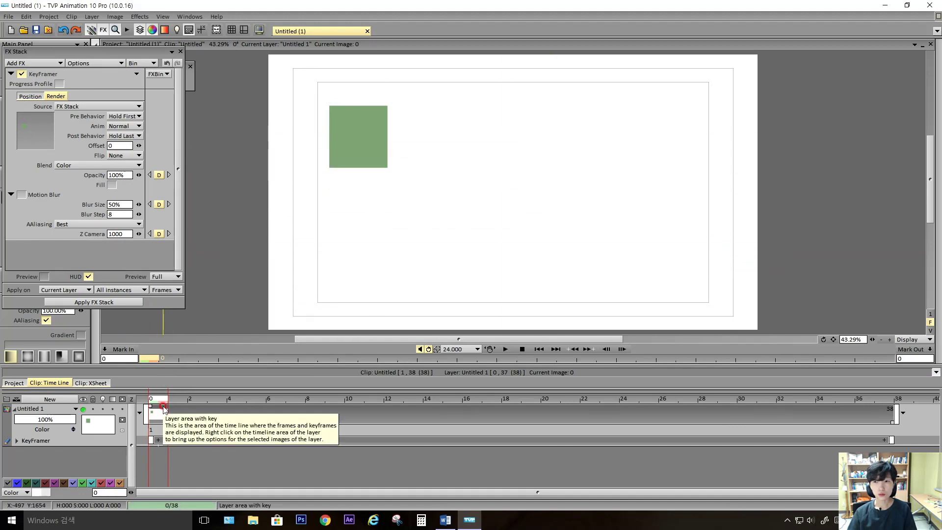
- Animate the position from frame 0 to X 2290.91, Y 654.93 at frame 37 and apply the FX stack to all instances of the current layer
{"action": "left_click", "coordinate": [30, 96]}
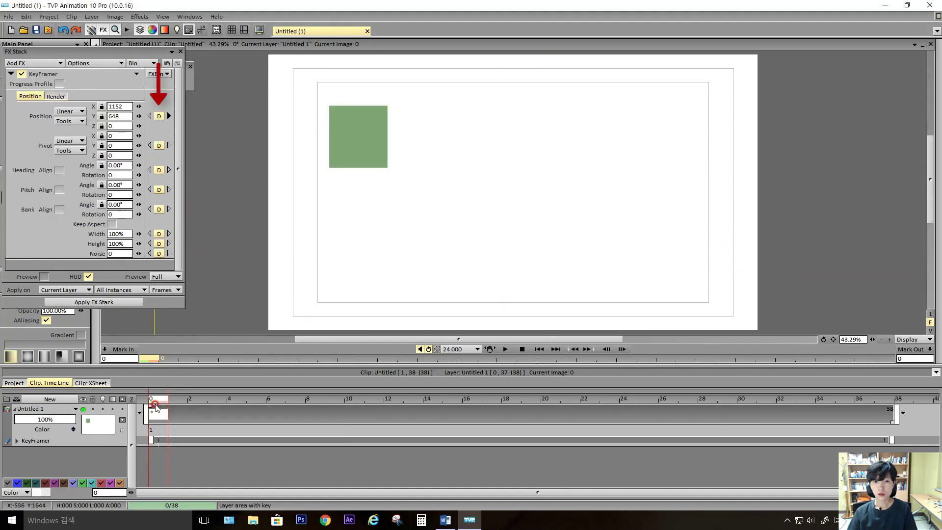
{"action": "left_click_drag", "start_coordinate": [152, 398], "coordinate": [878, 387]}
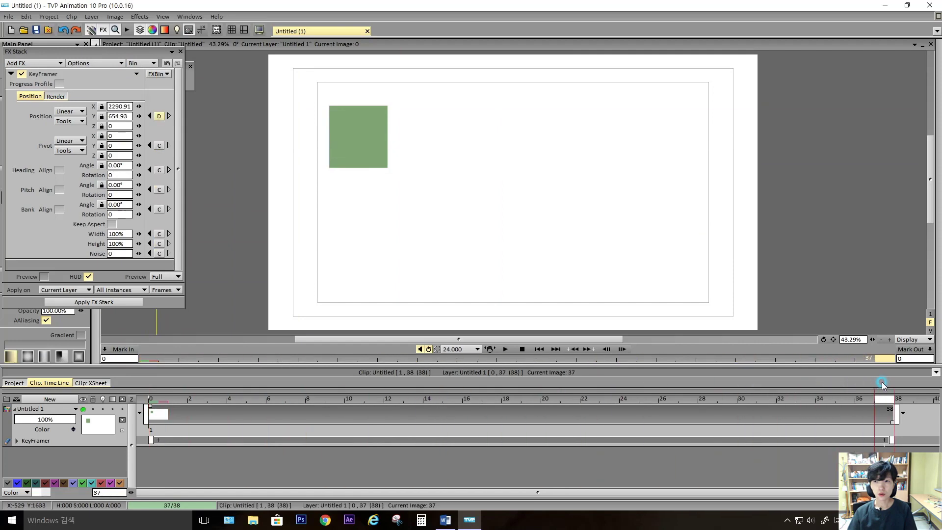
{"action": "left_click", "coordinate": [47, 279]}
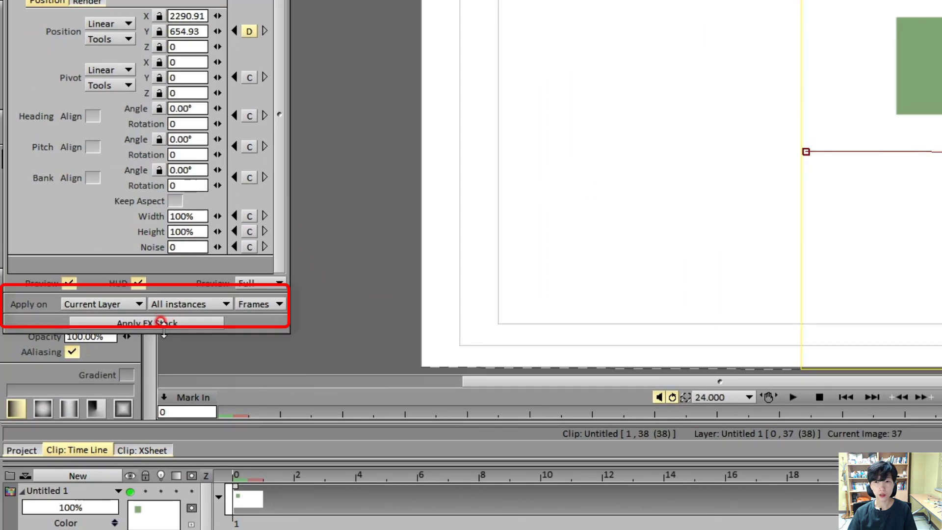
{"action": "left_click", "coordinate": [164, 325]}
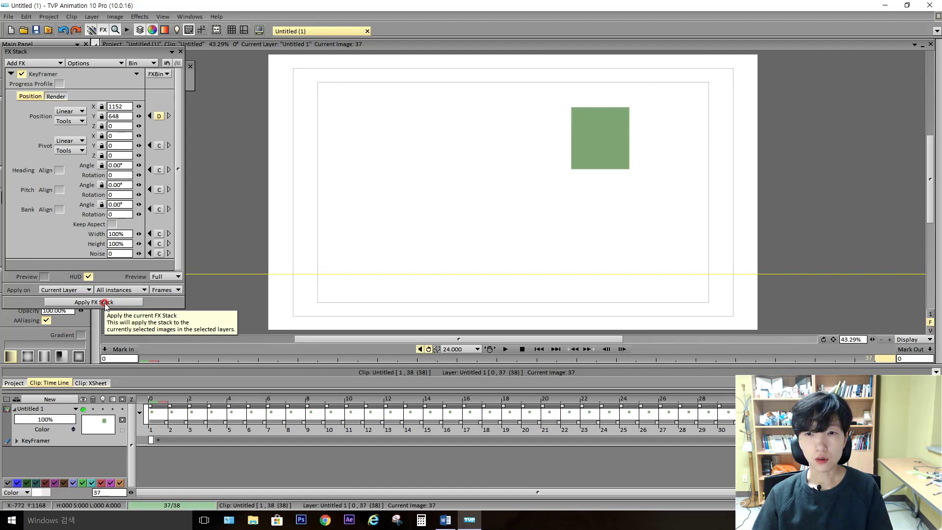
- Scrub through and play back the moving square, and return to the first frame
{"action": "left_click_drag", "start_coordinate": [153, 399], "coordinate": [865, 395]}
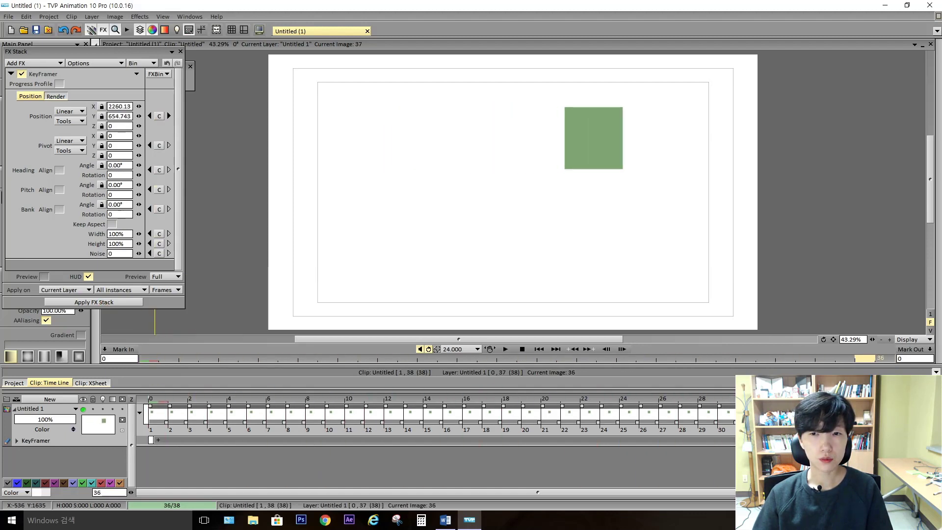
{"action": "left_click", "coordinate": [505, 349]}
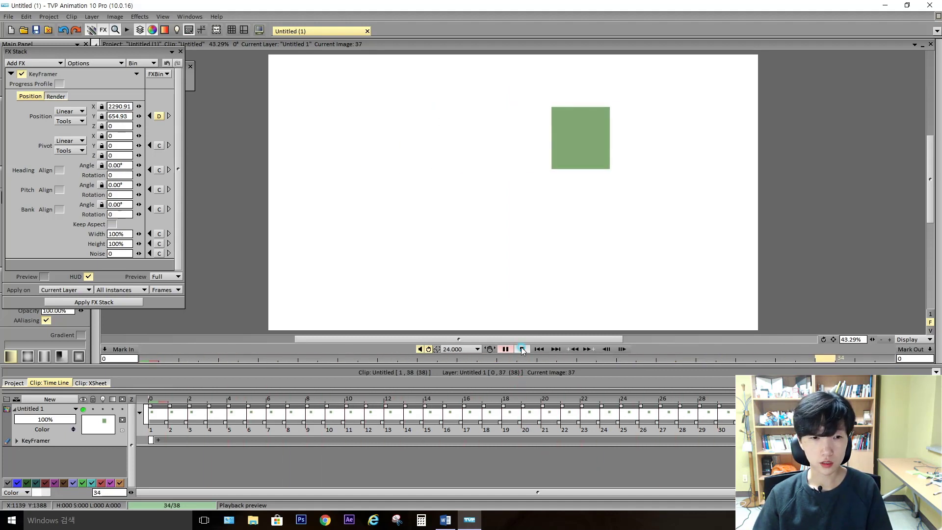
{"action": "left_click", "coordinate": [522, 350]}
{"action": "left_click_drag", "start_coordinate": [277, 398], "coordinate": [165, 402]}
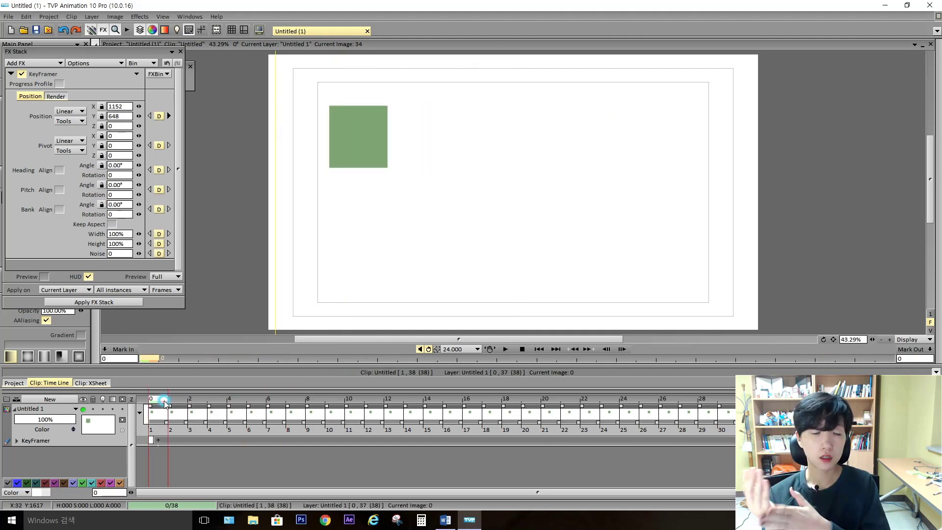
- Shorten the square's layer to a single frame using the Cut Images option
{"action": "left_click", "coordinate": [166, 425]}
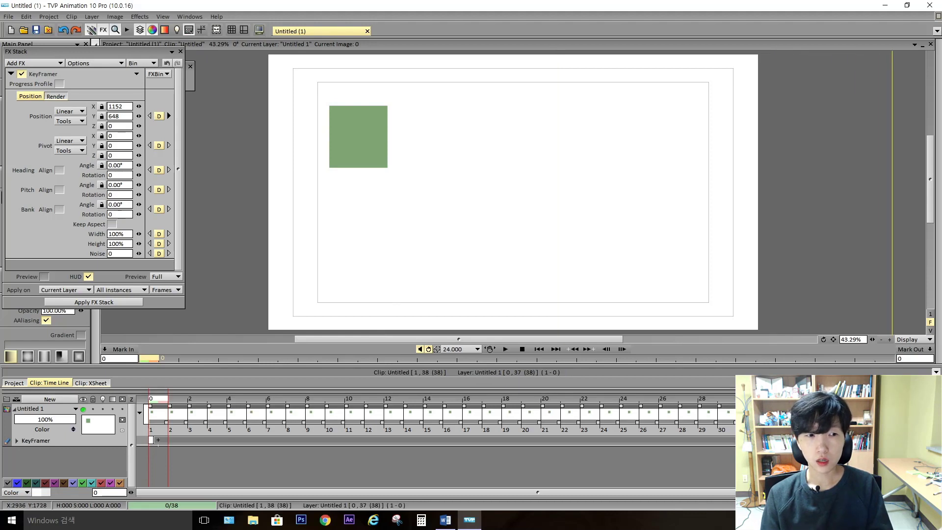
{"action": "left_click_drag", "start_coordinate": [896, 413], "coordinate": [155, 411]}
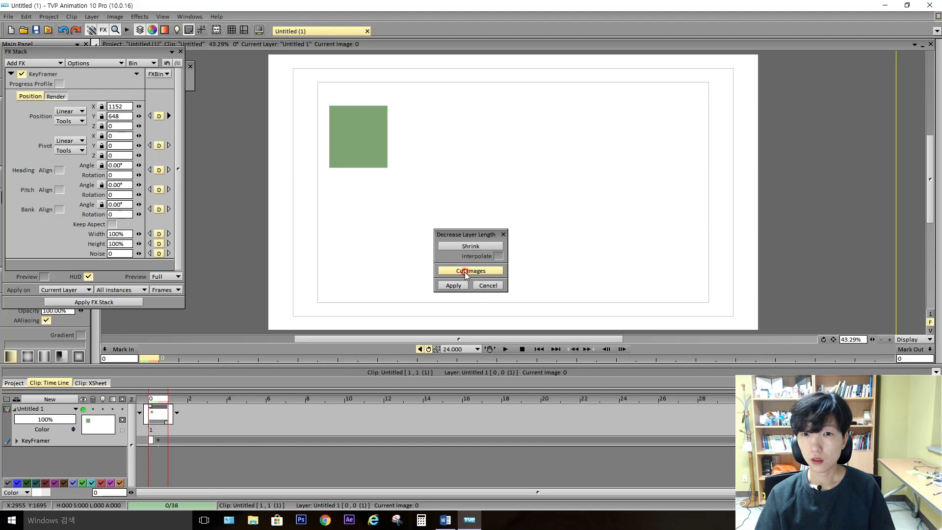
{"action": "left_click", "coordinate": [449, 285]}
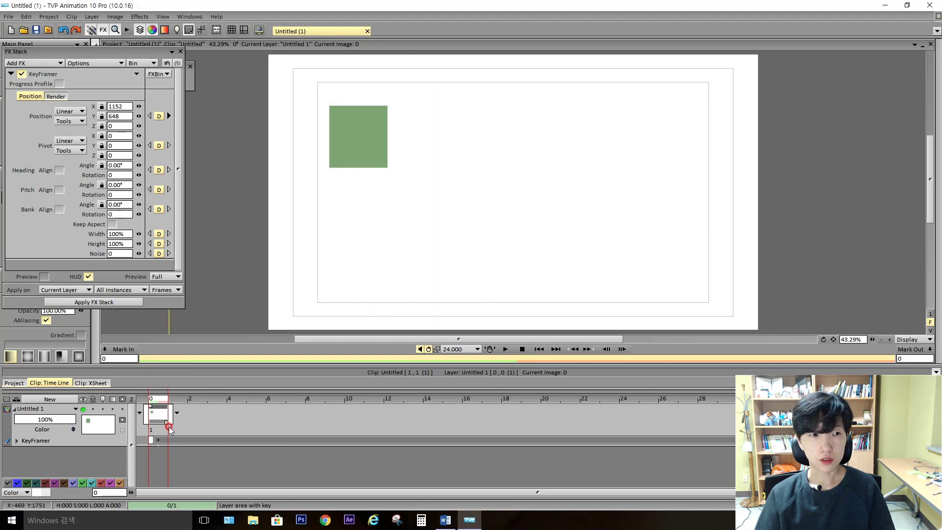
- Add an empty layer extended to 38 frames above the drawing, and rename the drawing's layer "square"
{"action": "key", "text": "ctrl+shift+n"}
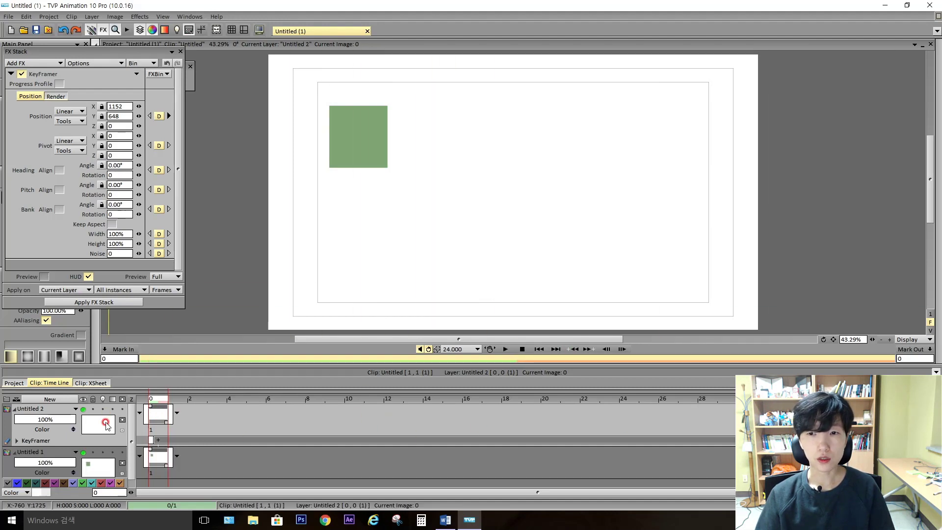
{"action": "left_click_drag", "start_coordinate": [166, 420], "coordinate": [710, 424]}
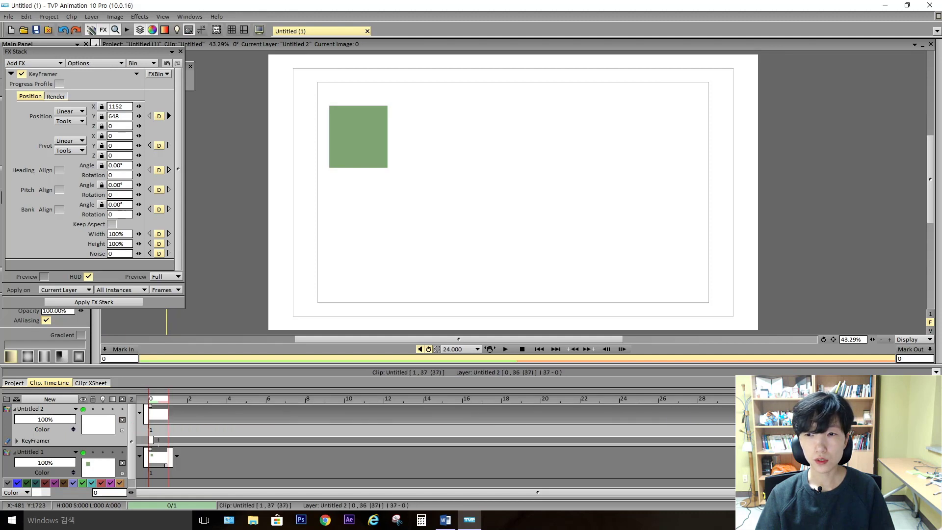
{"action": "left_click", "coordinate": [36, 452]}
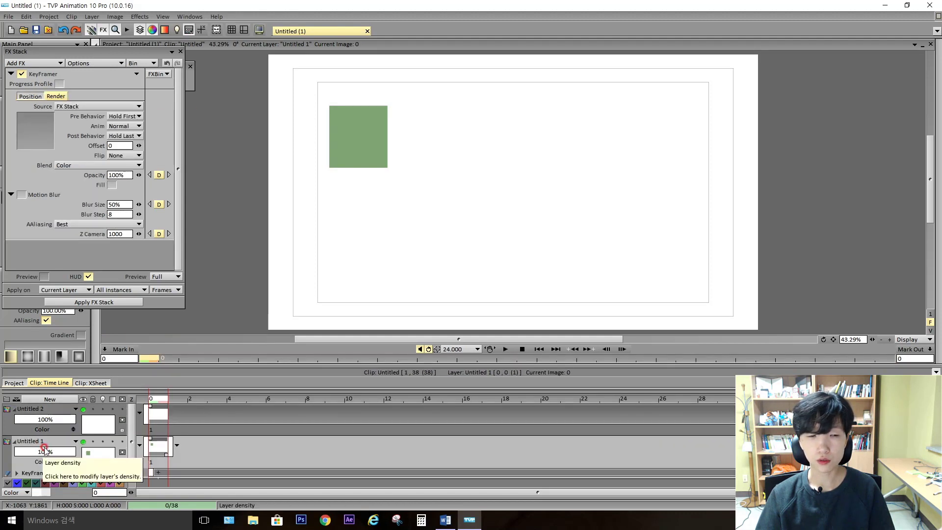
{"action": "double_click", "coordinate": [40, 443]}
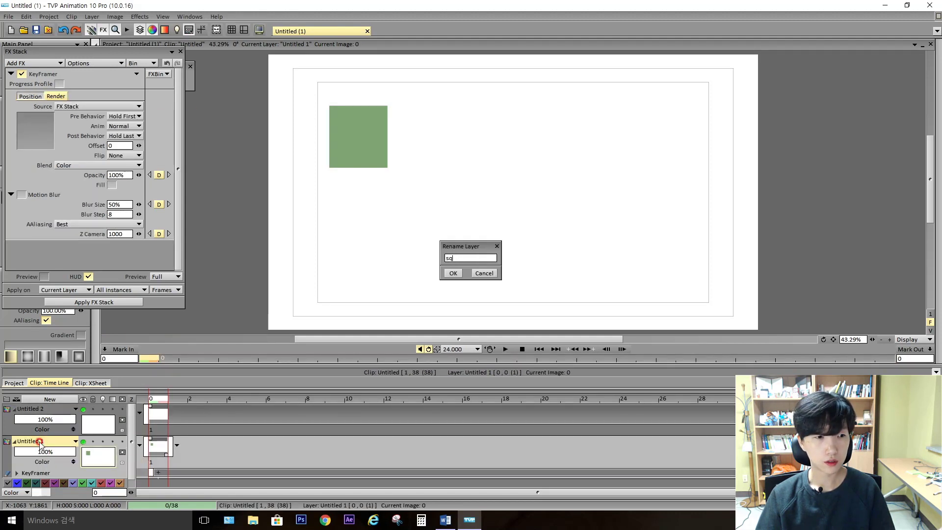
{"action": "key", "text": "Return"}
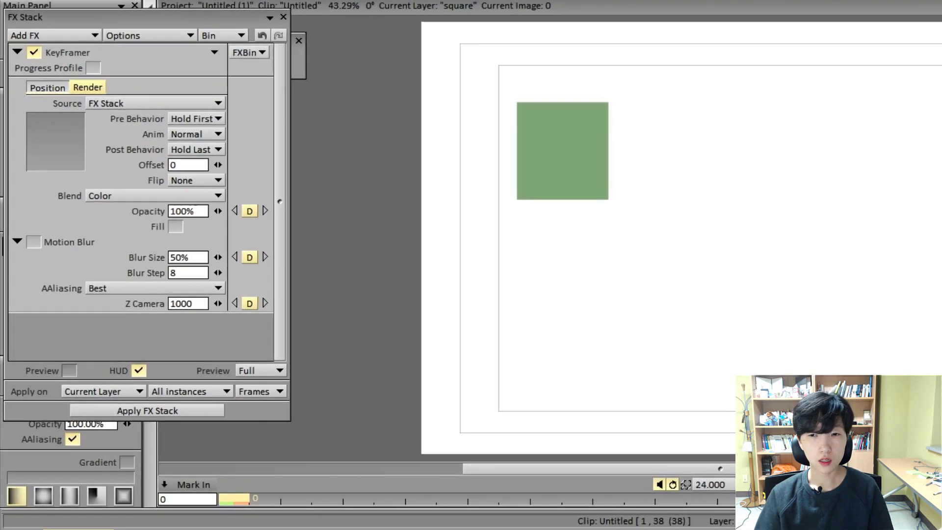
- Select the 38-frame empty layer and use the layer "square" as the KeyFramer's render source
{"action": "left_click", "coordinate": [188, 100]}
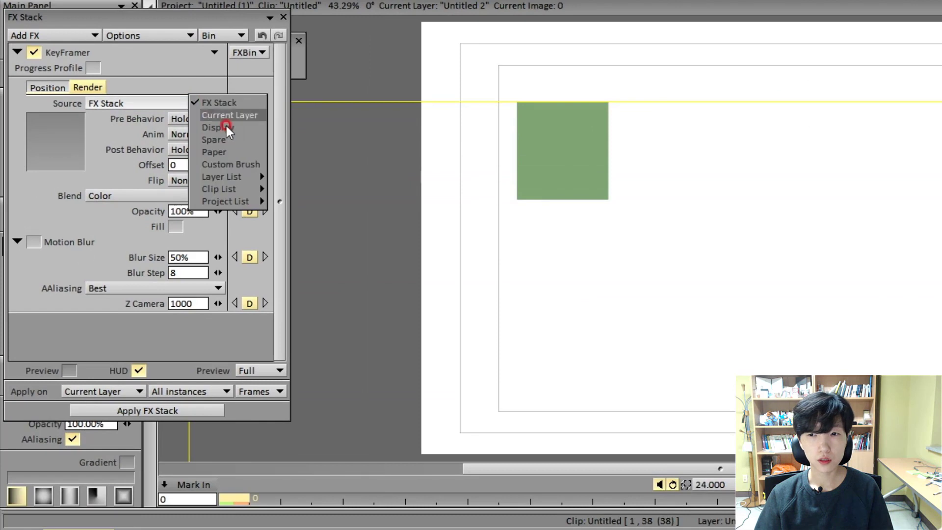
{"action": "mouse_move", "coordinate": [264, 176]}
{"action": "left_click", "coordinate": [291, 187]}
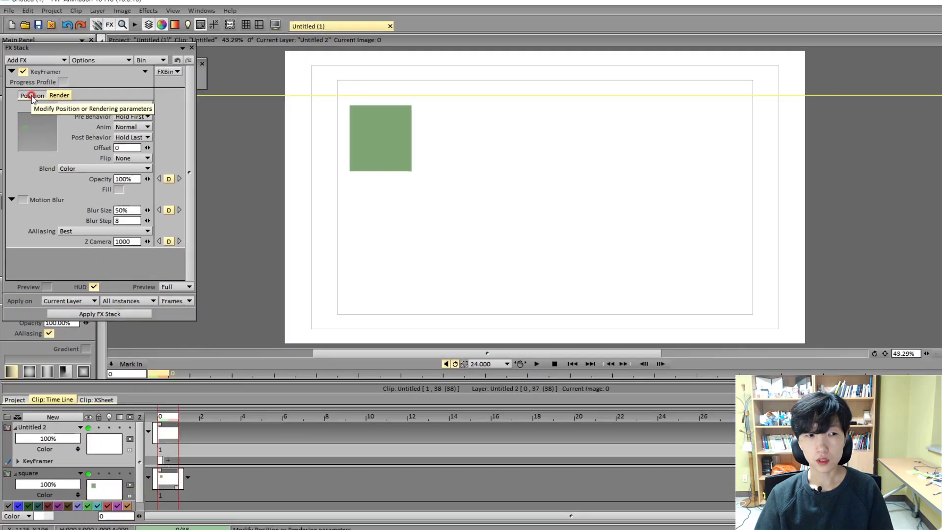
- Apply the FX stack to all instances of the 38-frame layer after previewing the motion, and play back the result
{"action": "left_click", "coordinate": [46, 88]}
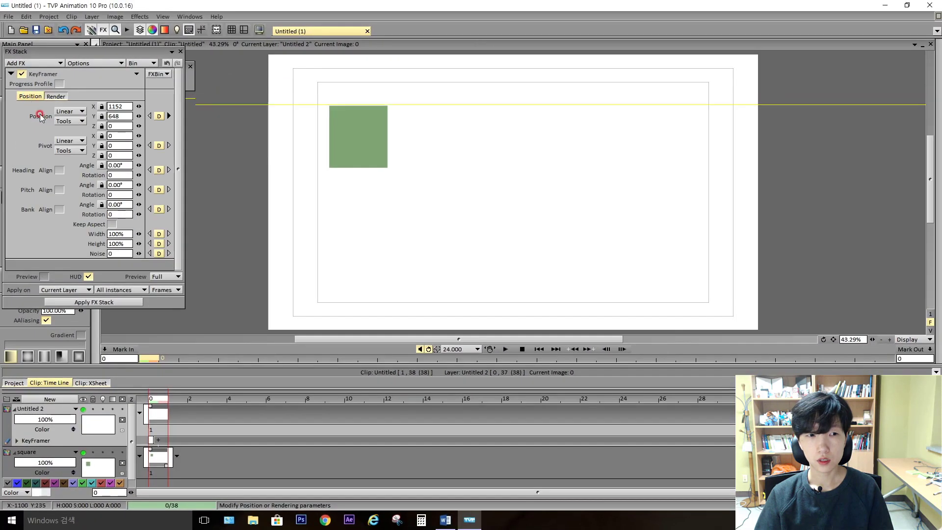
{"action": "left_click_drag", "start_coordinate": [153, 401], "coordinate": [570, 401]}
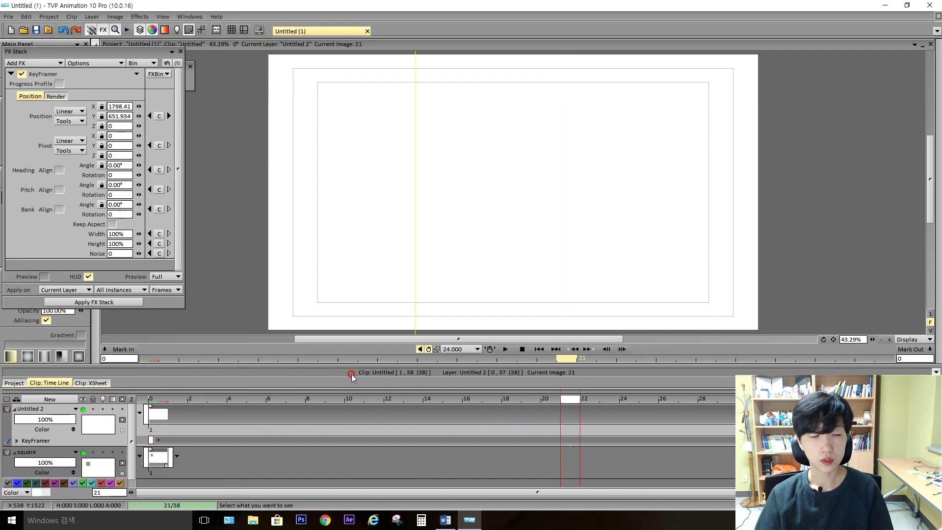
{"action": "left_click", "coordinate": [45, 277]}
{"action": "mouse_move", "coordinate": [150, 401]}
{"action": "left_mouse_down"}
{"action": "mouse_move", "coordinate": [884, 399]}
{"action": "mouse_move", "coordinate": [150, 398]}
{"action": "left_mouse_up"}
{"action": "left_click", "coordinate": [70, 94]}
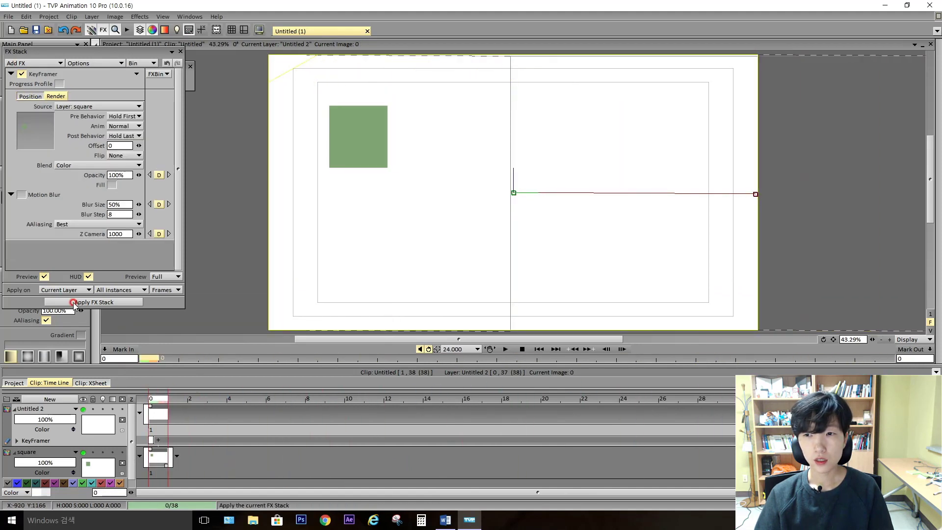
{"action": "left_click", "coordinate": [72, 301]}
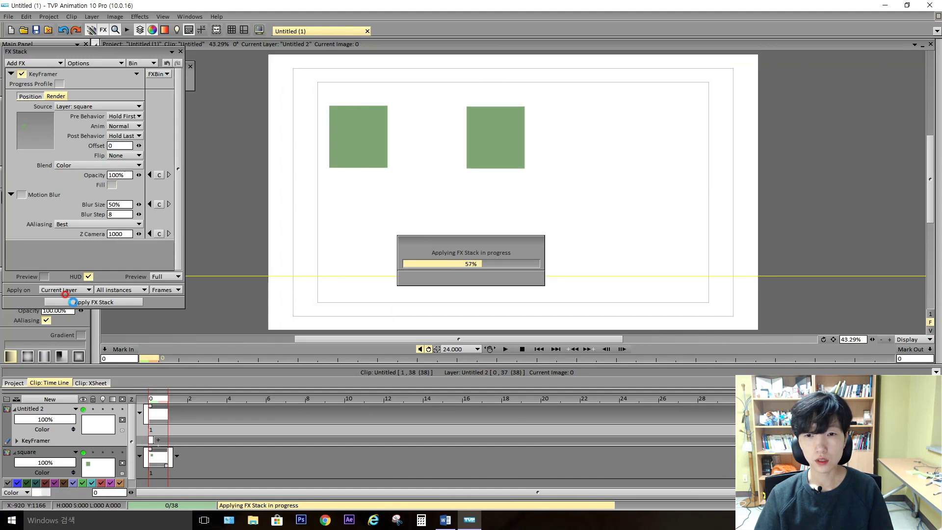
{"action": "left_click", "coordinate": [505, 349]}
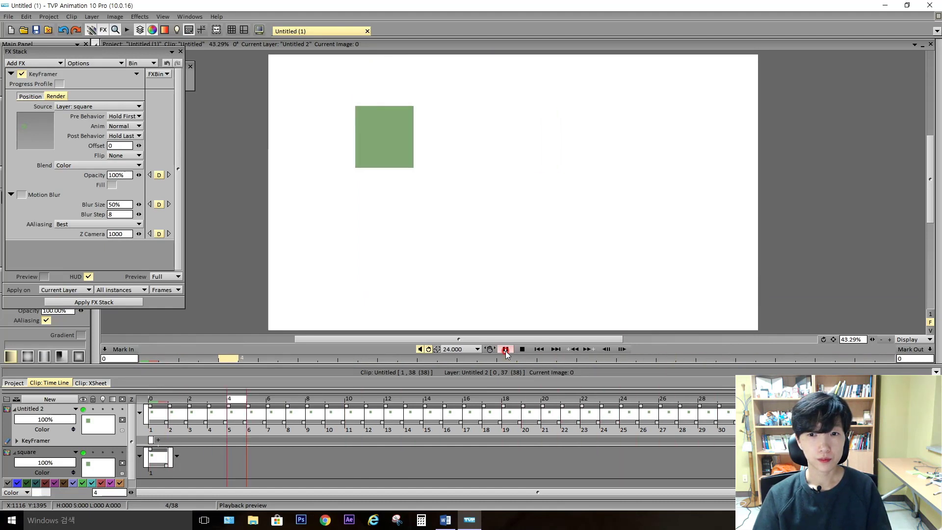
{"action": "left_click", "coordinate": [506, 349]}
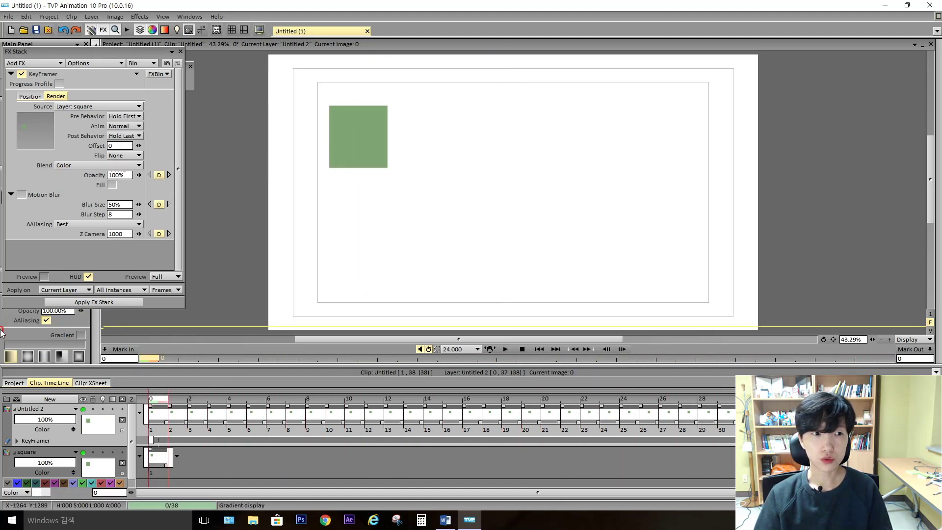
- Turn on the KeyFramer preview and add another empty layer on top, extended to 38 frames
{"action": "left_click", "coordinate": [42, 277]}
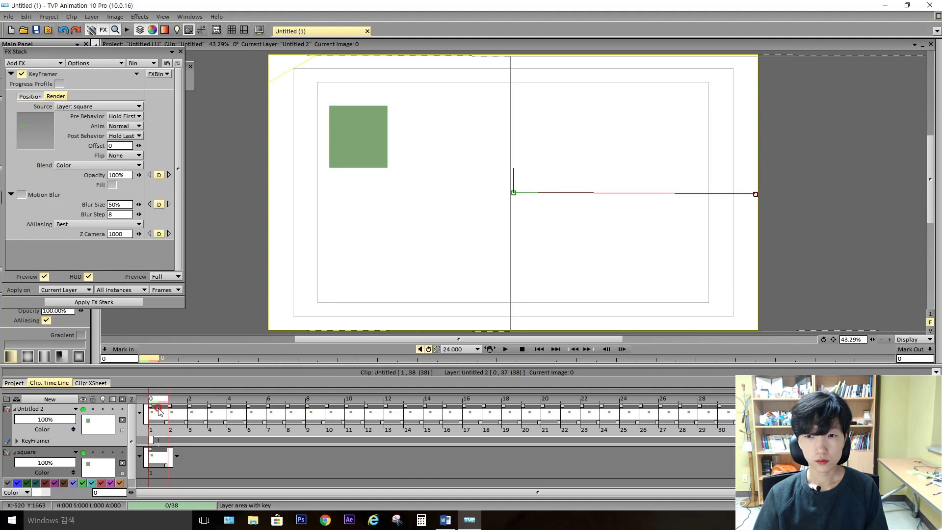
{"action": "left_click", "coordinate": [30, 96]}
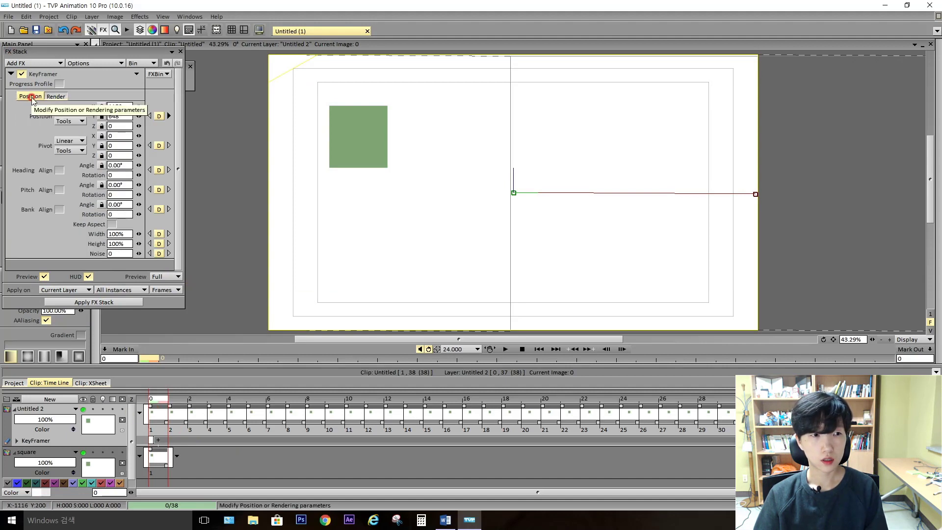
{"action": "left_click", "coordinate": [159, 459]}
{"action": "key", "text": "shift+n"}
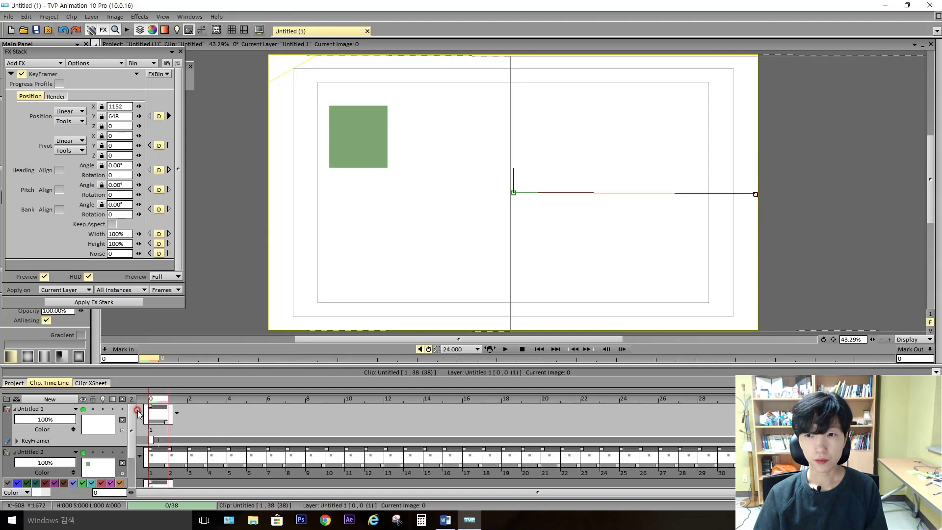
{"action": "left_click_drag", "start_coordinate": [167, 421], "coordinate": [878, 420]}
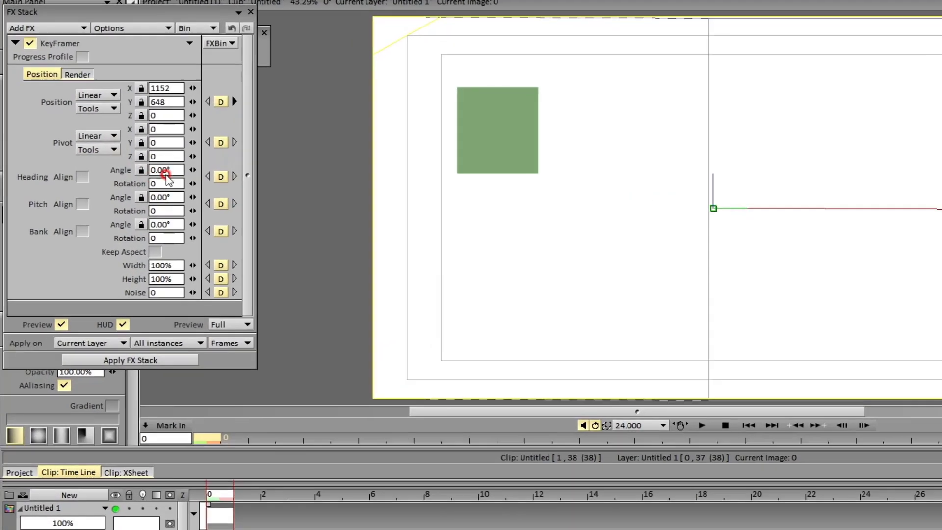
- Rotate the image at frame 0 by setting the Heading angle to -19°, Pitch to -19° and Bank to -7°
{"action": "scroll", "coordinate": [528, 194], "scroll_direction": "down", "scroll_amount": 1}
{"action": "scroll", "coordinate": [791, 327], "scroll_direction": "up", "scroll_amount": 1}
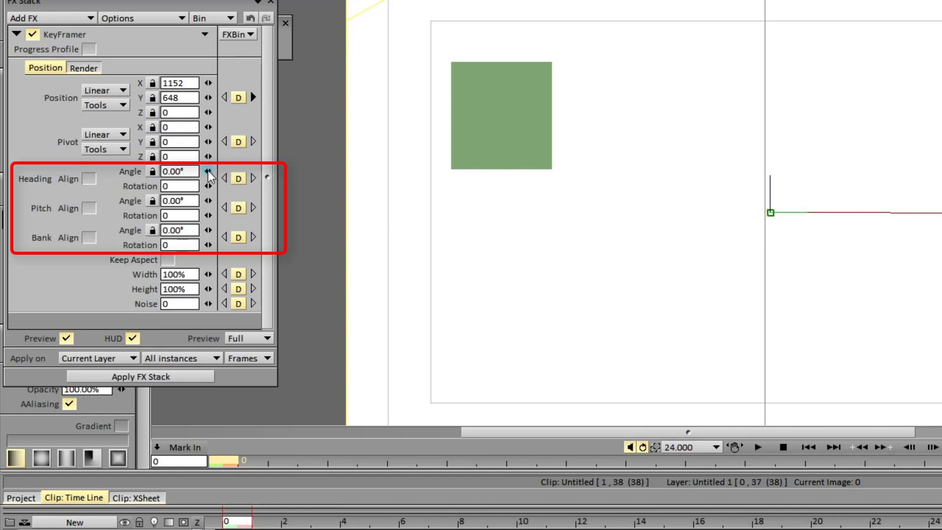
{"action": "left_click_drag", "start_coordinate": [208, 171], "coordinate": [202, 201]}
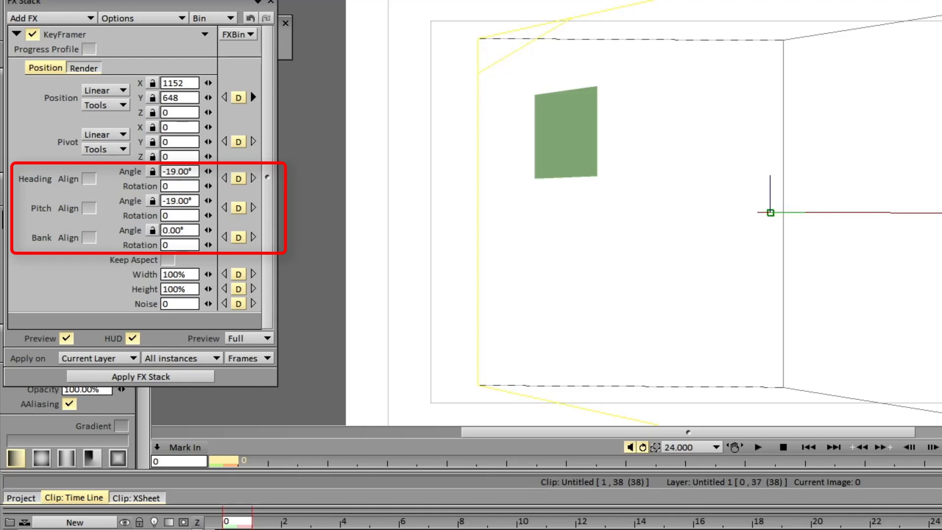
{"action": "left_click_drag", "start_coordinate": [207, 230], "coordinate": [208, 237]}
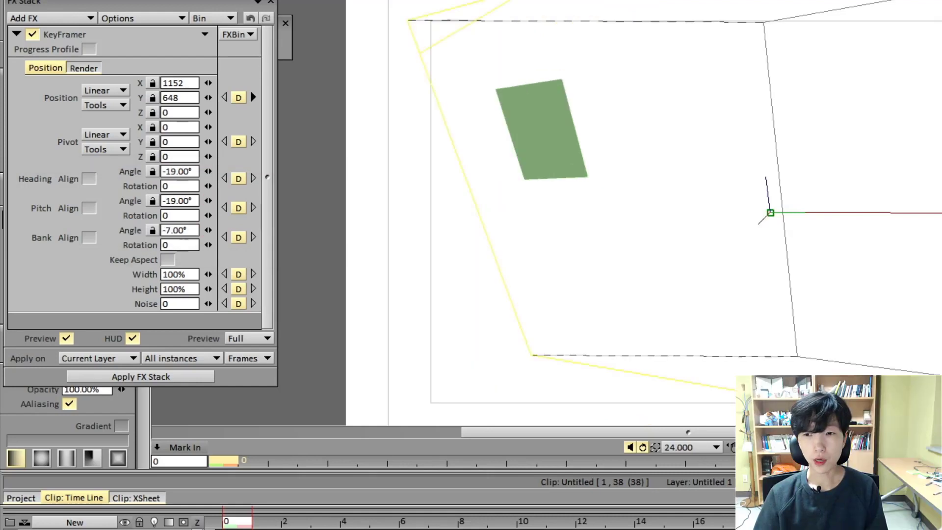
- Set the Bank angle to -19° at frame 0, and set Heading, Pitch and Bank angles to 19° at frame 37
{"action": "left_click_drag", "start_coordinate": [208, 231], "coordinate": [206, 228]}
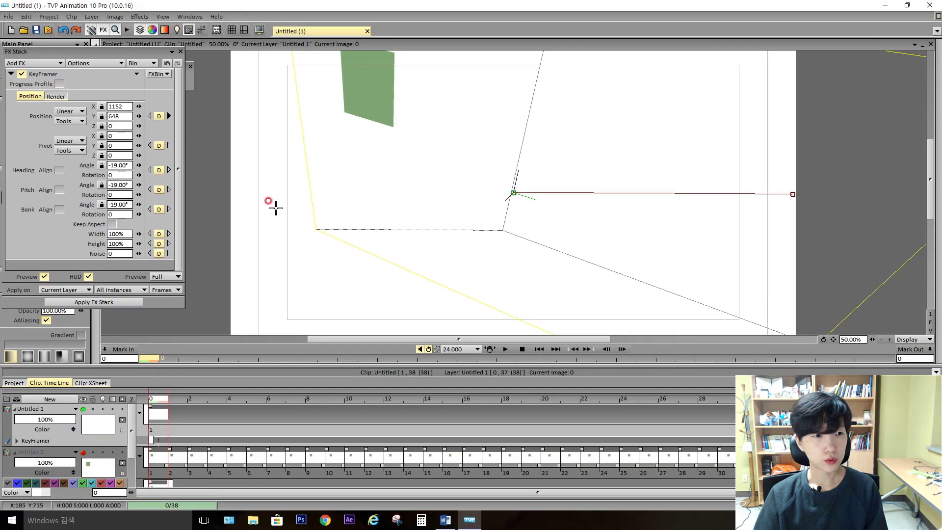
{"action": "left_click_drag", "start_coordinate": [162, 398], "coordinate": [878, 402]}
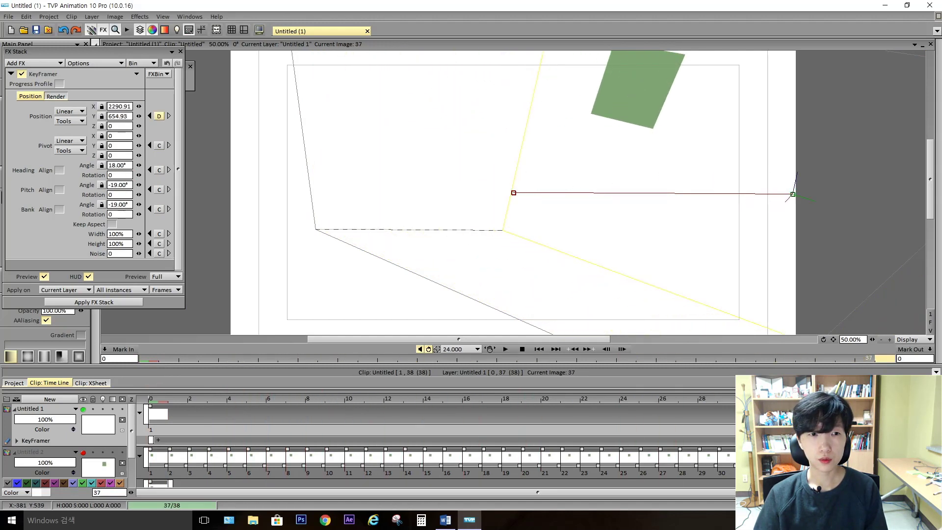
{"action": "left_click_drag", "start_coordinate": [139, 165], "coordinate": [140, 203]}
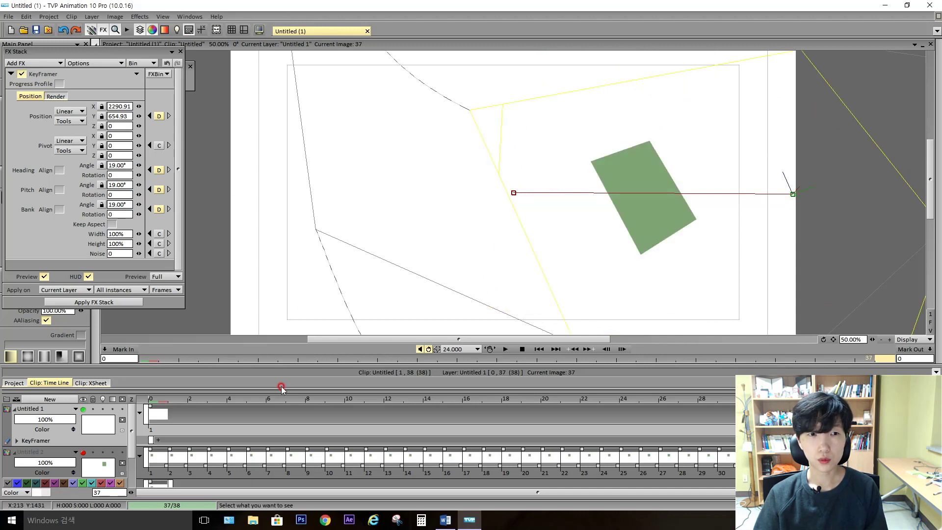
{"action": "left_click_drag", "start_coordinate": [252, 398], "coordinate": [137, 396]}
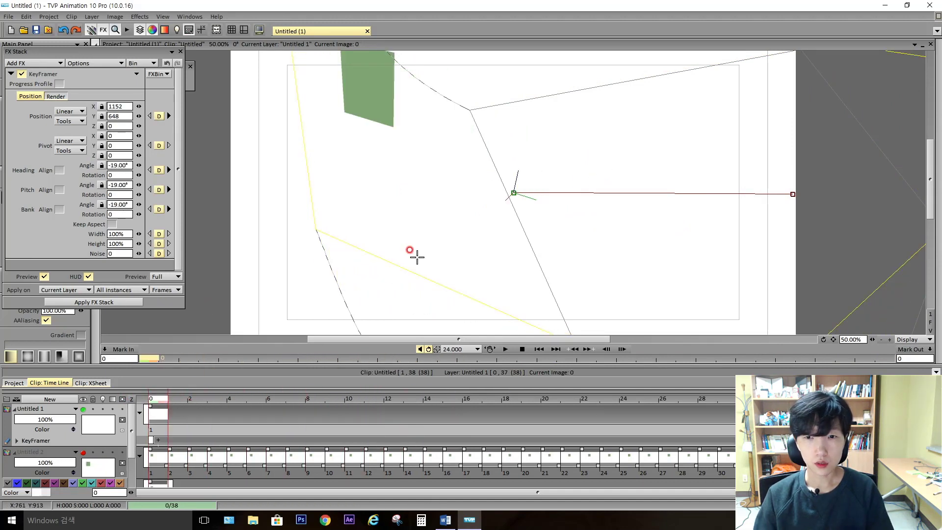
- Bend the motion path with Linear position keys at frame 12 (about X 1505, Y 812) and frame 20 (about X 1781, Y 644), and preview it
{"action": "left_click", "coordinate": [392, 399]}
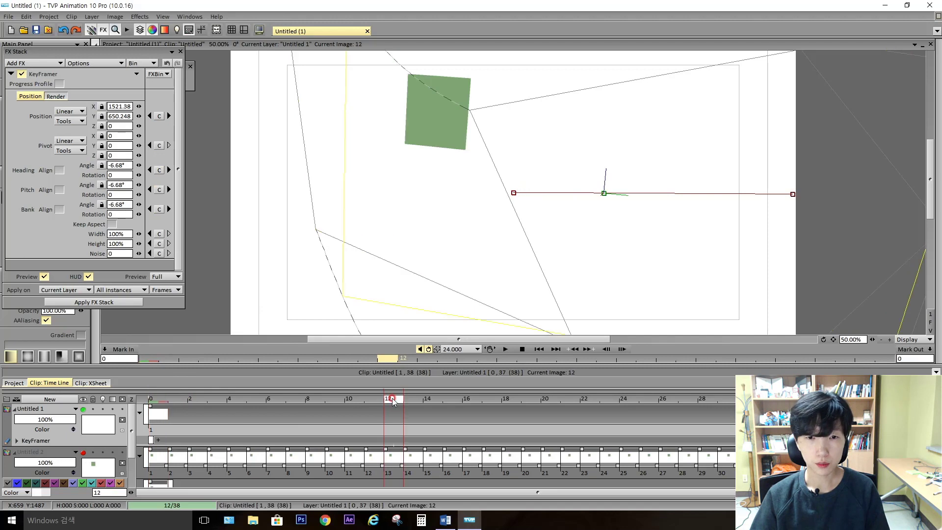
{"action": "left_click_drag", "start_coordinate": [604, 193], "coordinate": [601, 232]}
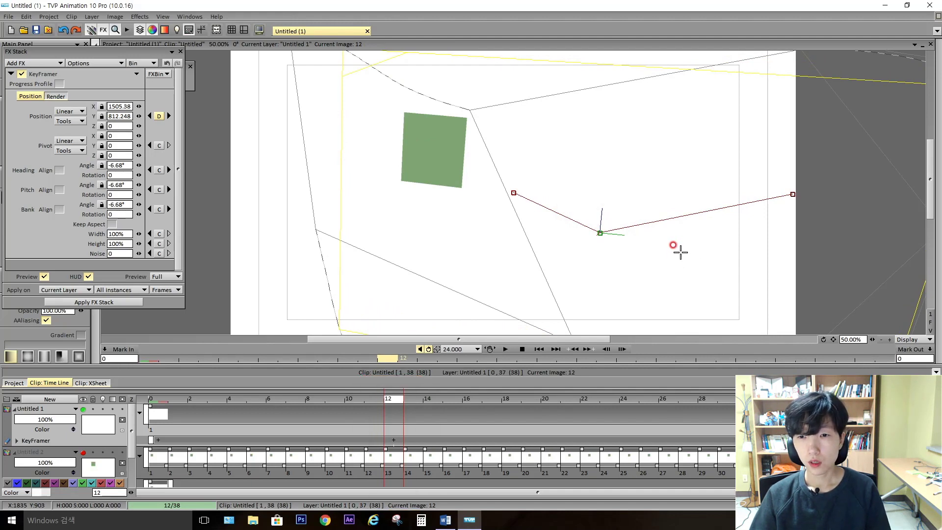
{"action": "left_click", "coordinate": [549, 398]}
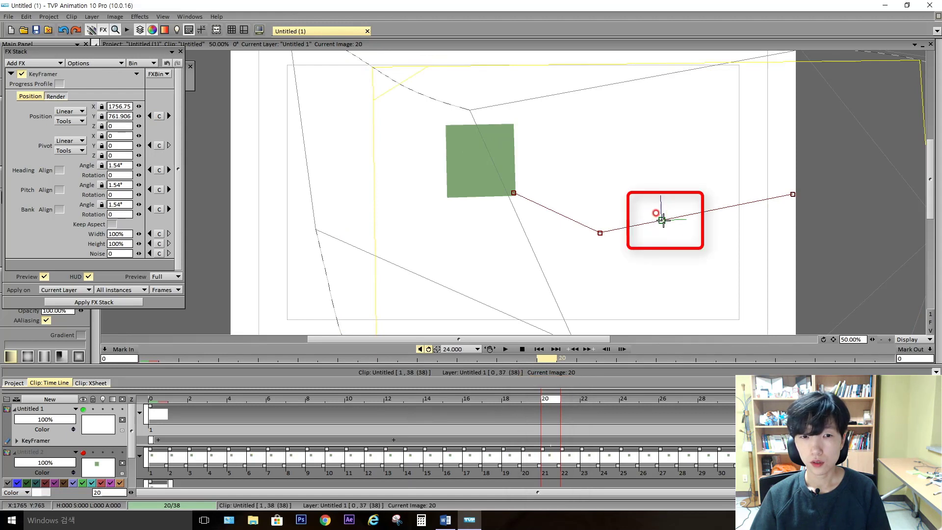
{"action": "left_click_drag", "start_coordinate": [663, 221], "coordinate": [668, 191]}
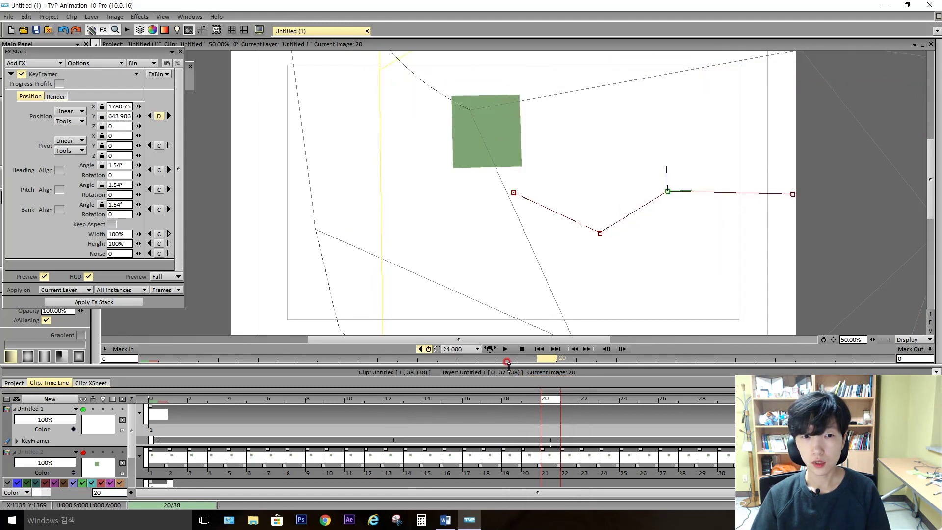
{"action": "left_click", "coordinate": [506, 349]}
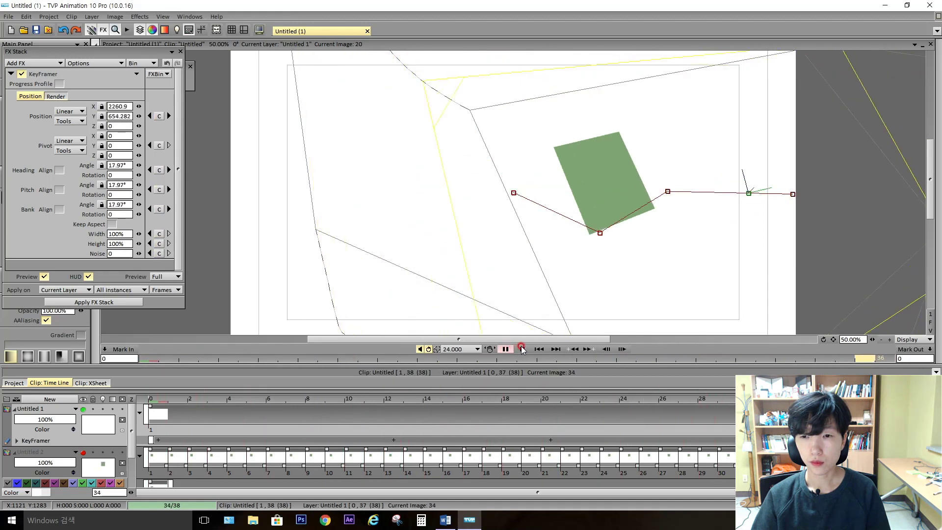
{"action": "left_click", "coordinate": [523, 349]}
- Delete the two intermediate position keys at frames 12 and 20 directly from the motion path
{"action": "right_click", "coordinate": [601, 234]}
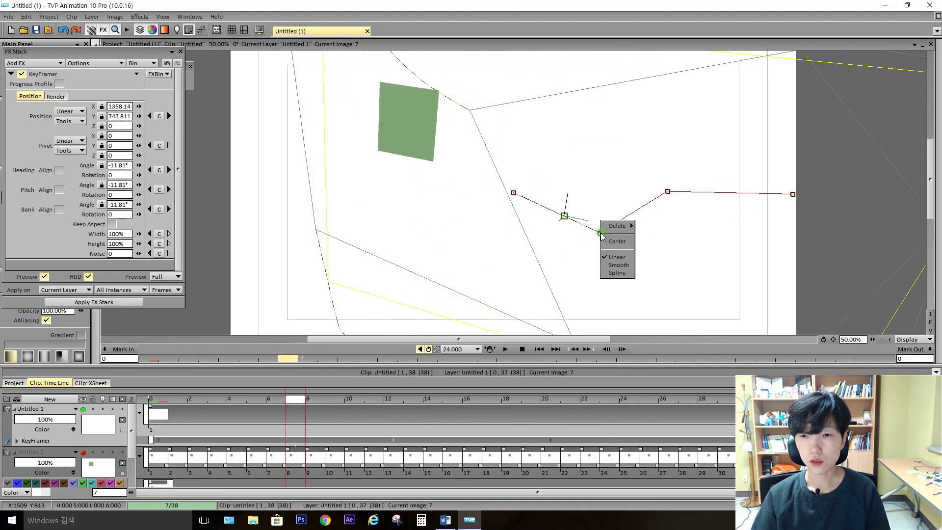
{"action": "left_click", "coordinate": [650, 227]}
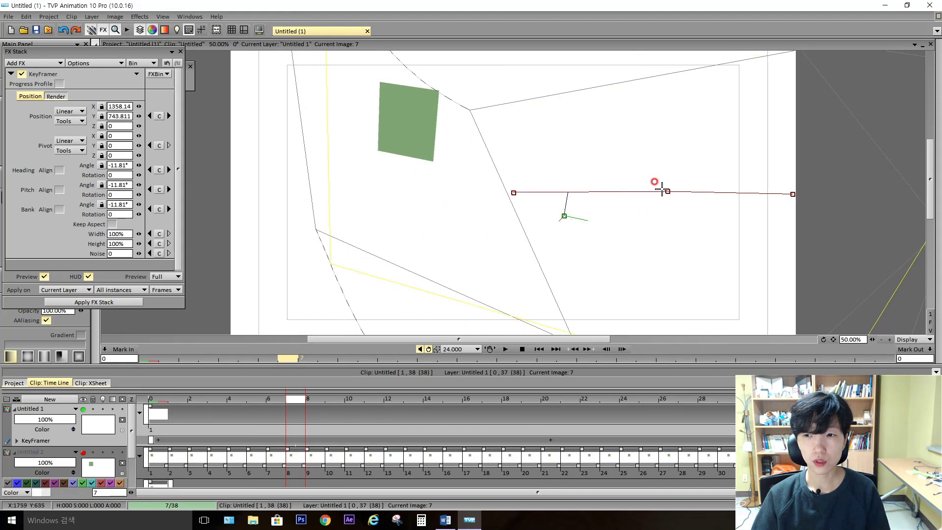
{"action": "right_click", "coordinate": [665, 192]}
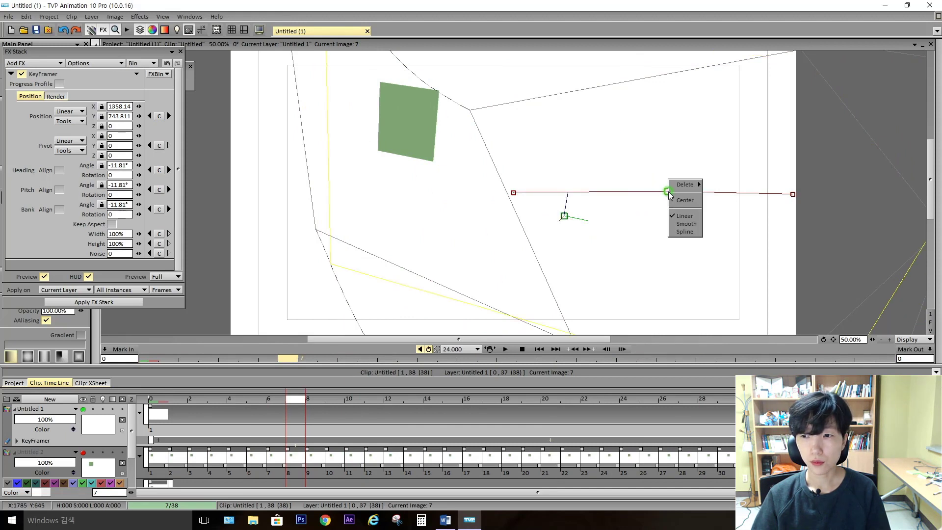
{"action": "mouse_move", "coordinate": [679, 186]}
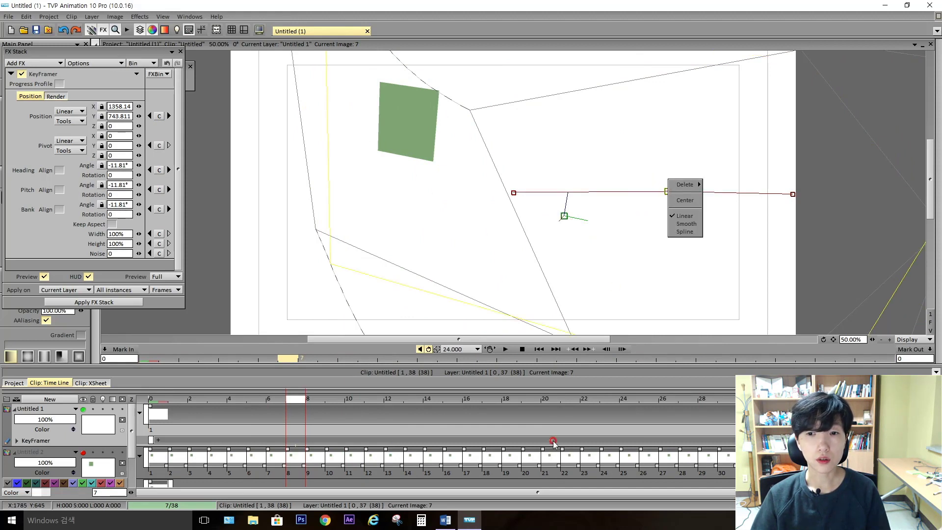
{"action": "left_click", "coordinate": [707, 186]}
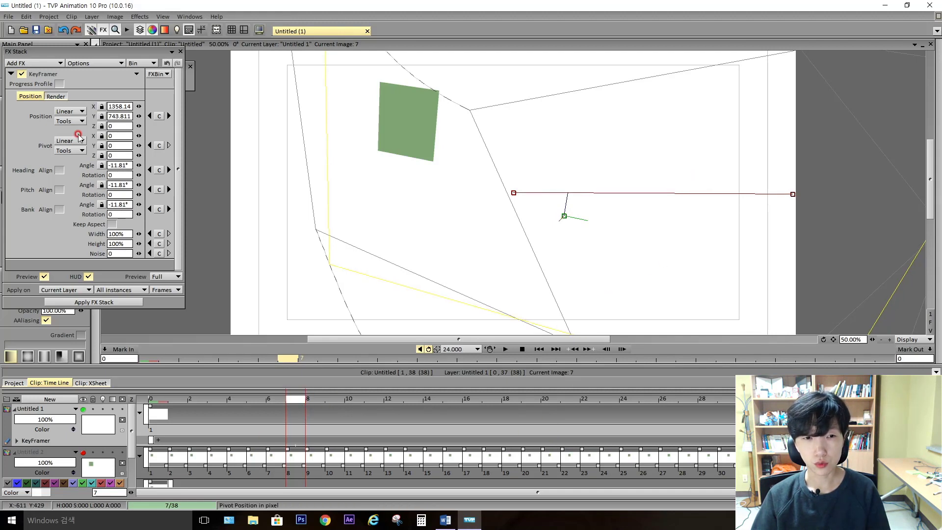
- Try a Spline position key with adjusted handles at frame 7, and undo it together with the key deletions
{"action": "left_click", "coordinate": [72, 110]}
{"action": "left_click", "coordinate": [89, 118]}
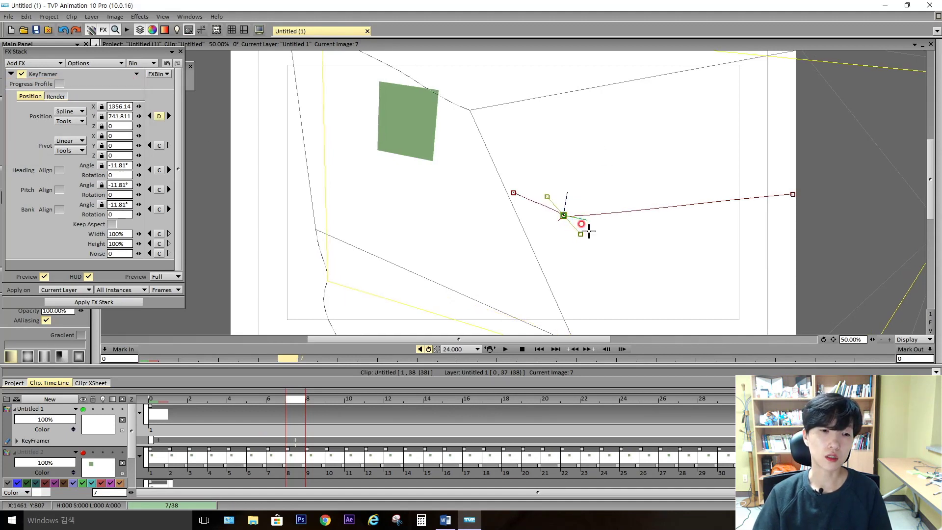
{"action": "left_click_drag", "start_coordinate": [563, 216], "coordinate": [580, 199]}
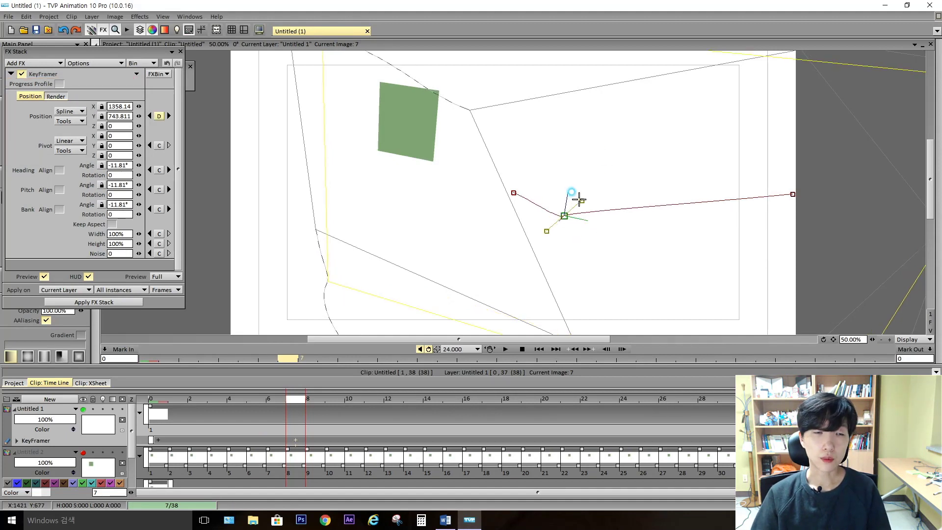
{"action": "key", "text": "ctrl+z"}
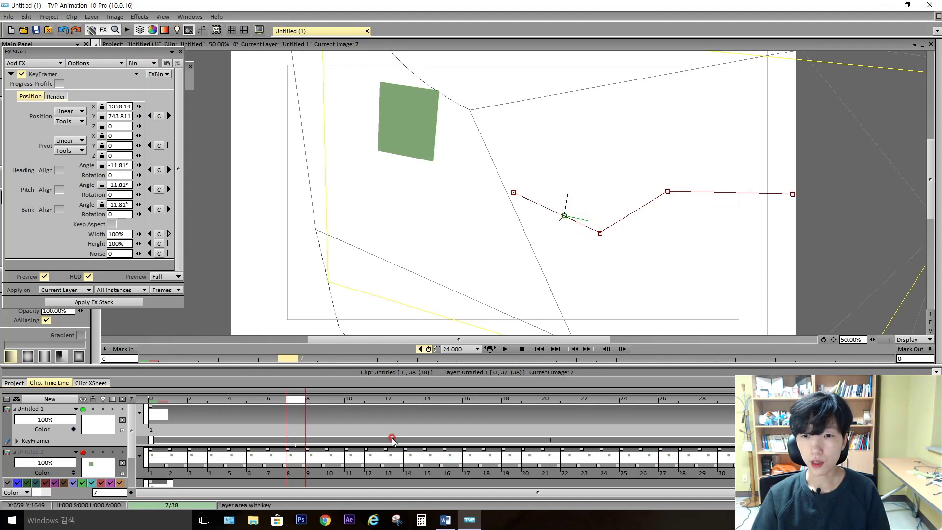
- Delete the keys at frames 12 and 20 in the timeline and curve the path downward with a Spline position key at frame 10
{"action": "left_click_drag", "start_coordinate": [393, 440], "coordinate": [551, 440]}
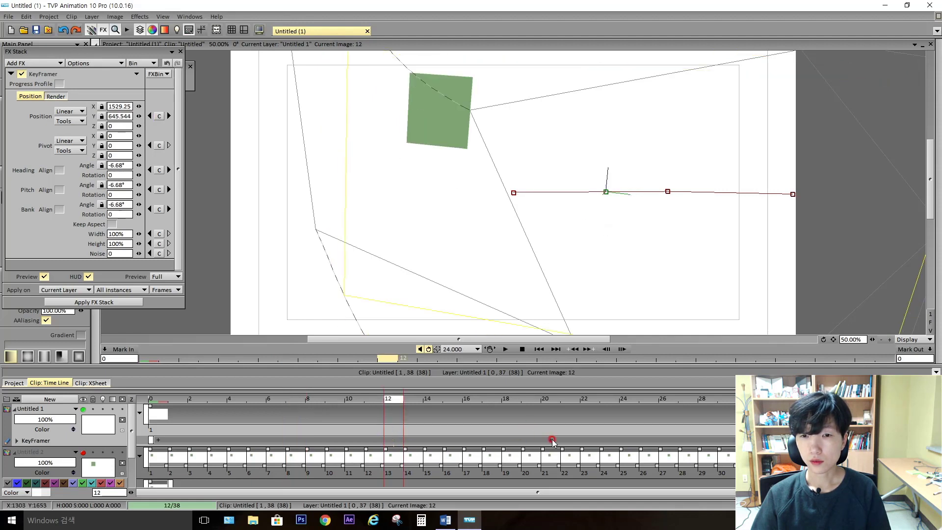
{"action": "left_click", "coordinate": [75, 112]}
{"action": "left_click", "coordinate": [88, 118]}
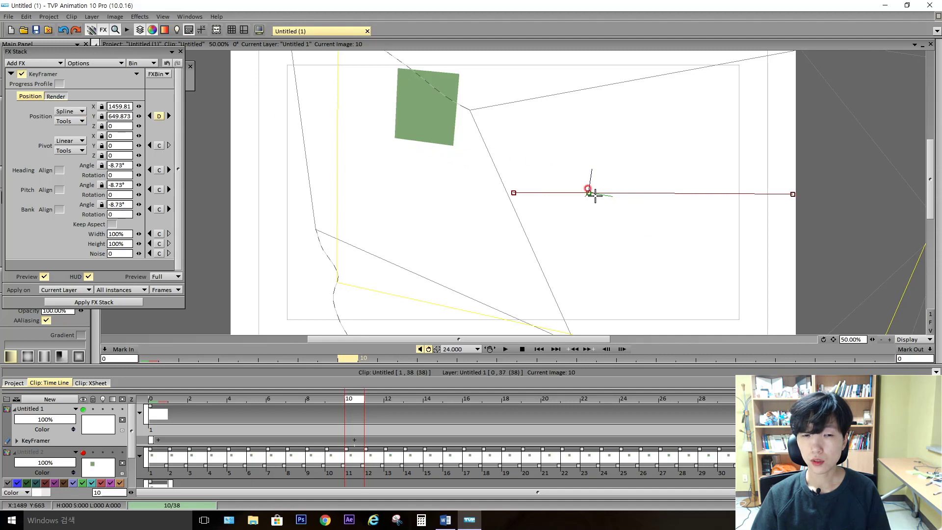
{"action": "left_click_drag", "start_coordinate": [591, 200], "coordinate": [810, 264]}
- Curve the path upward with a Spline position key at frame 21, about X 1729, Y 496, and play back the motion
{"action": "left_click", "coordinate": [571, 400]}
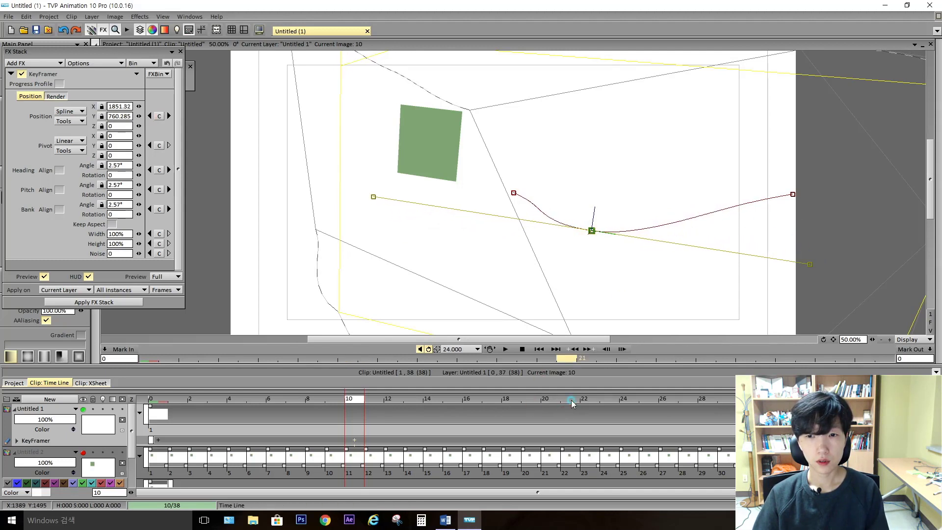
{"action": "left_click", "coordinate": [687, 217]}
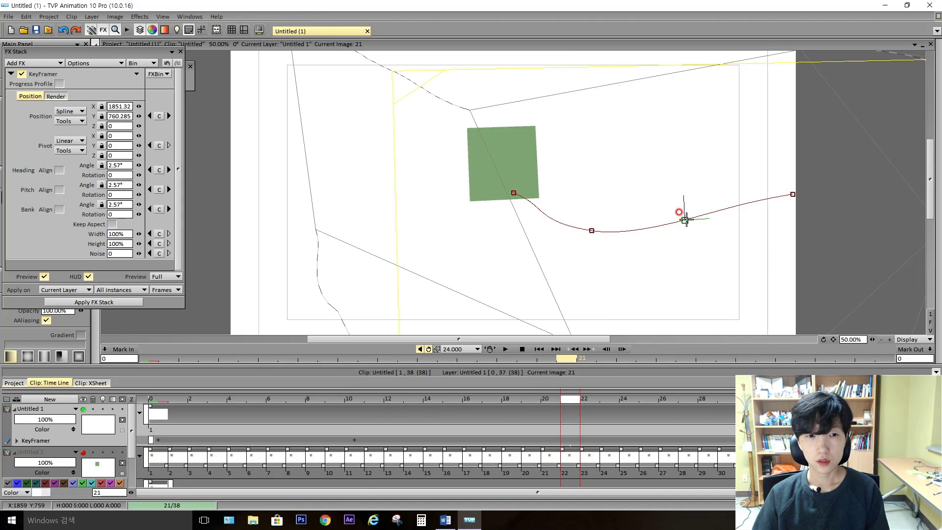
{"action": "left_click_drag", "start_coordinate": [686, 220], "coordinate": [751, 116]}
{"action": "left_click", "coordinate": [401, 448]}
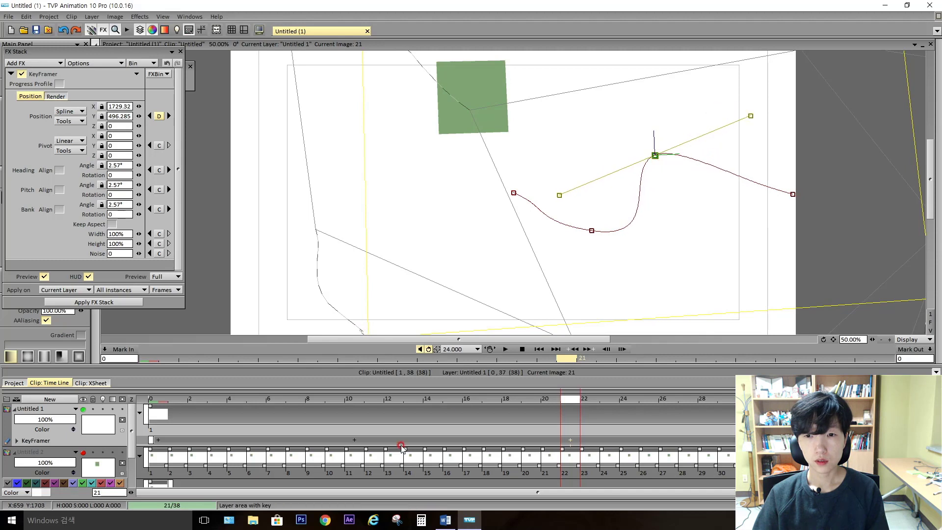
{"action": "left_click", "coordinate": [506, 350]}
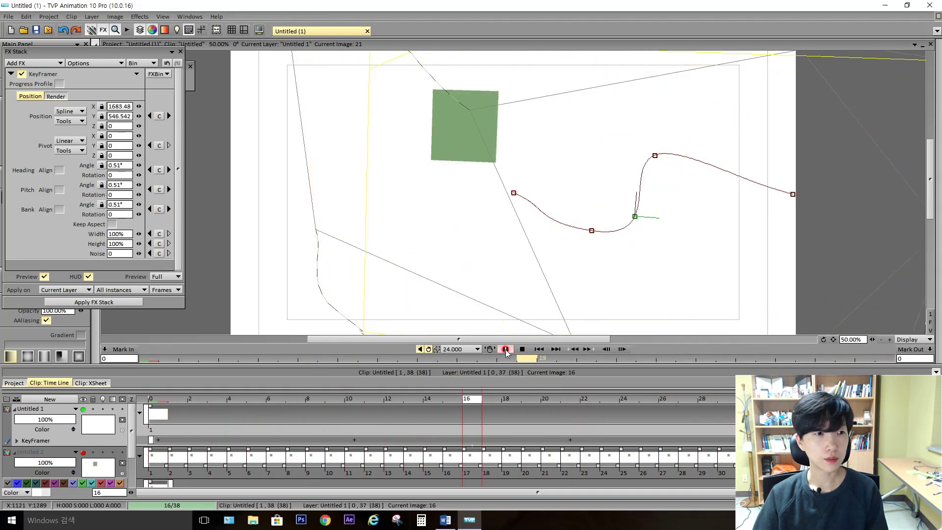
{"action": "left_click", "coordinate": [524, 350]}
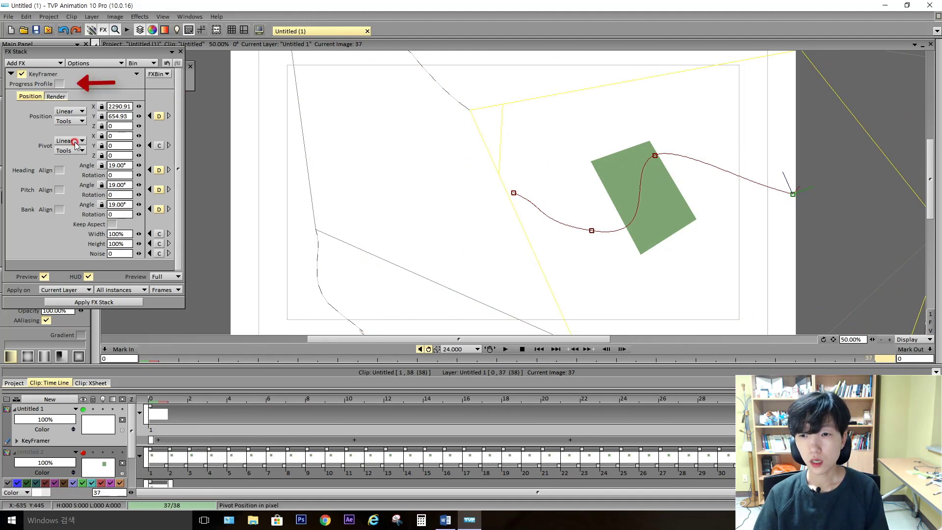
- Enable the Progress Profile and shape its speed curve flat at minimum until frame 15, rising to maximum at frame 32
{"action": "left_click", "coordinate": [60, 84]}
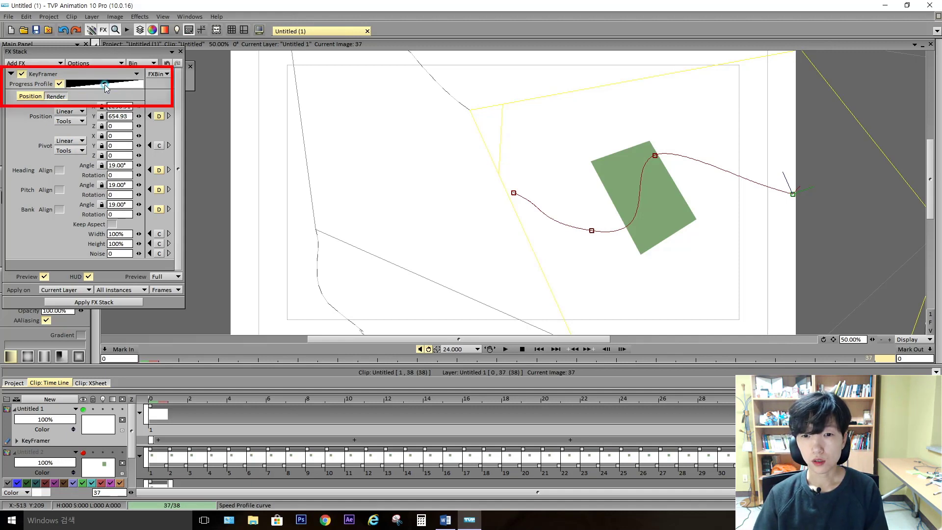
{"action": "left_click", "coordinate": [105, 87]}
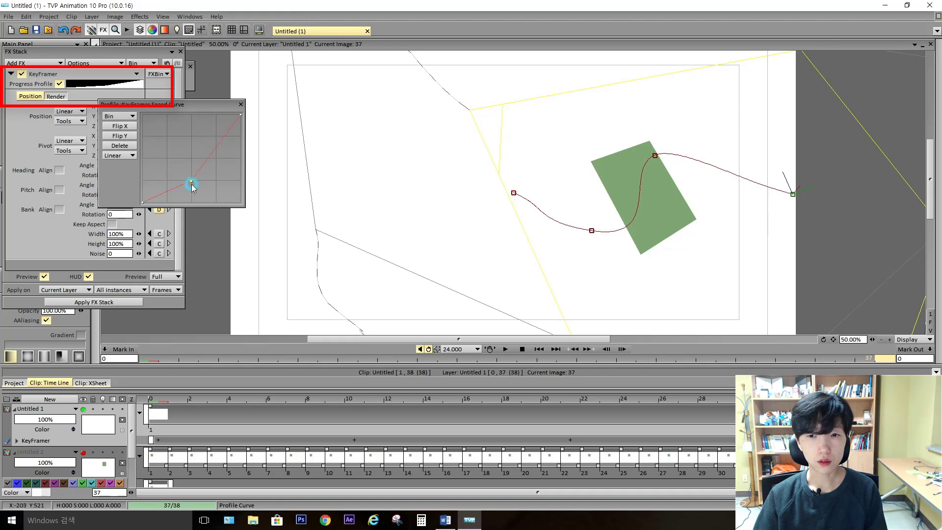
{"action": "left_click_drag", "start_coordinate": [189, 207], "coordinate": [187, 211]}
{"action": "left_click_drag", "start_coordinate": [307, 398], "coordinate": [449, 397]}
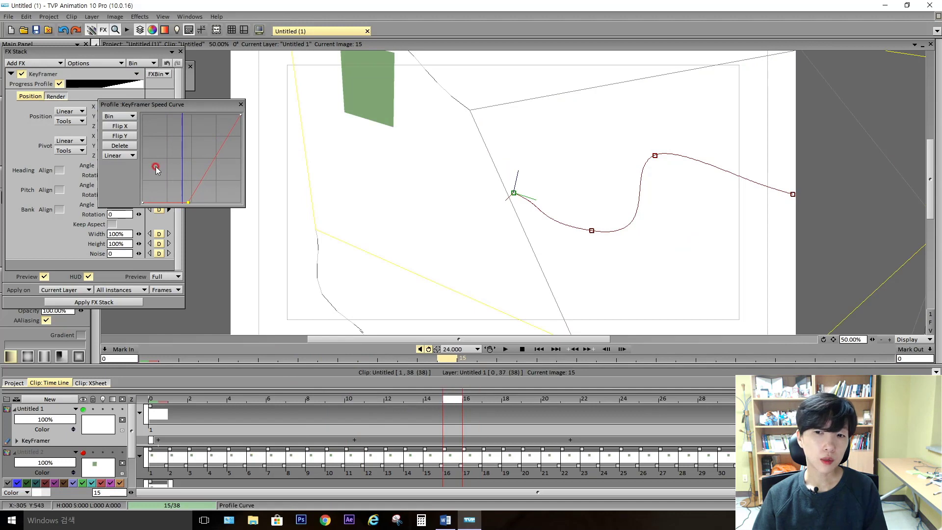
{"action": "left_click_drag", "start_coordinate": [193, 201], "coordinate": [182, 207]}
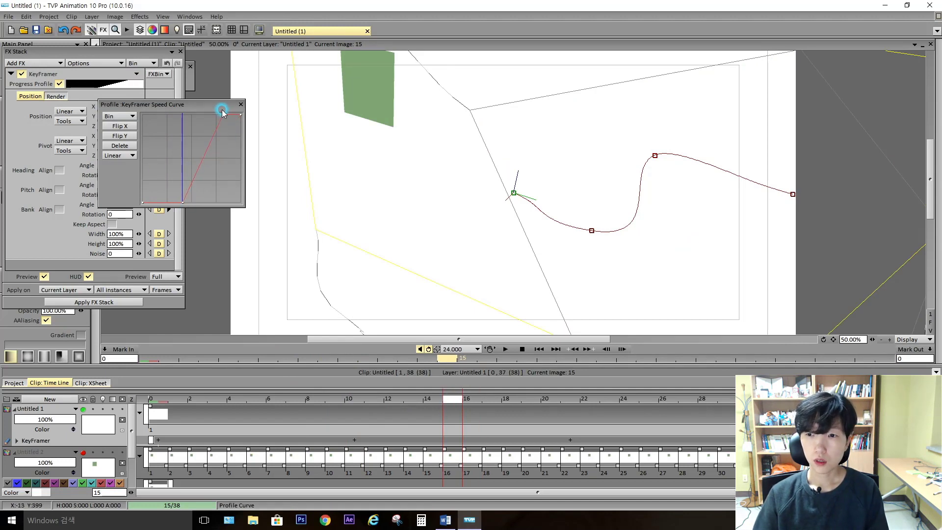
{"action": "left_click", "coordinate": [224, 110]}
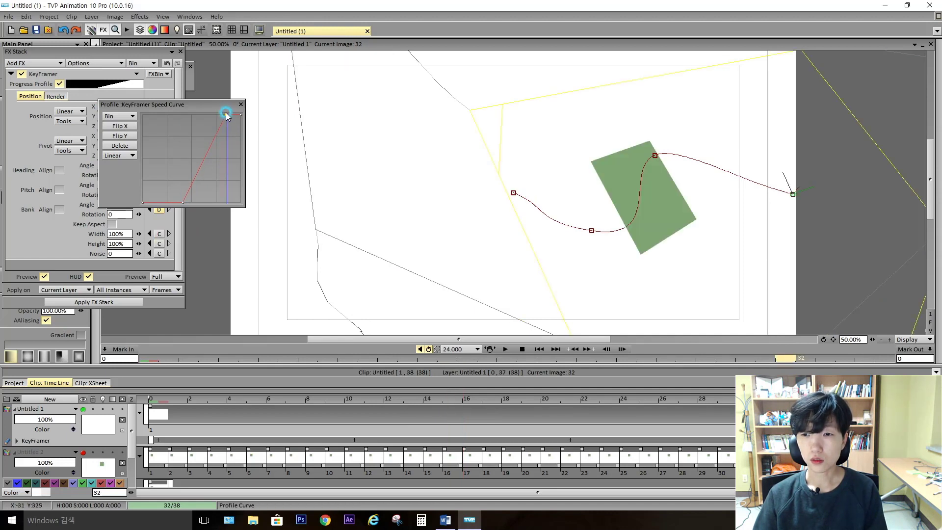
- Switch the speed curve to Spline mode, play back the eased motion and close the curve editor
{"action": "left_click", "coordinate": [122, 156]}
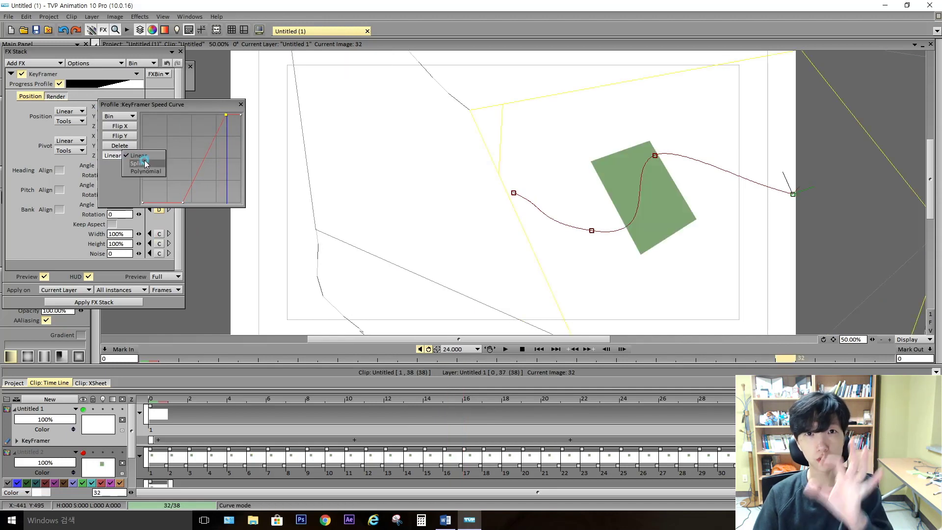
{"action": "left_click", "coordinate": [142, 162]}
{"action": "left_click", "coordinate": [301, 381]}
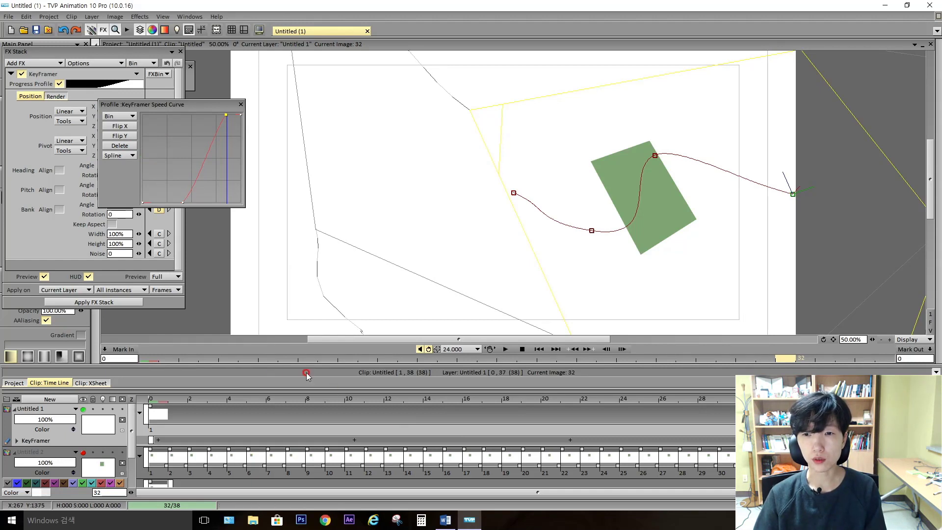
{"action": "left_click", "coordinate": [507, 349]}
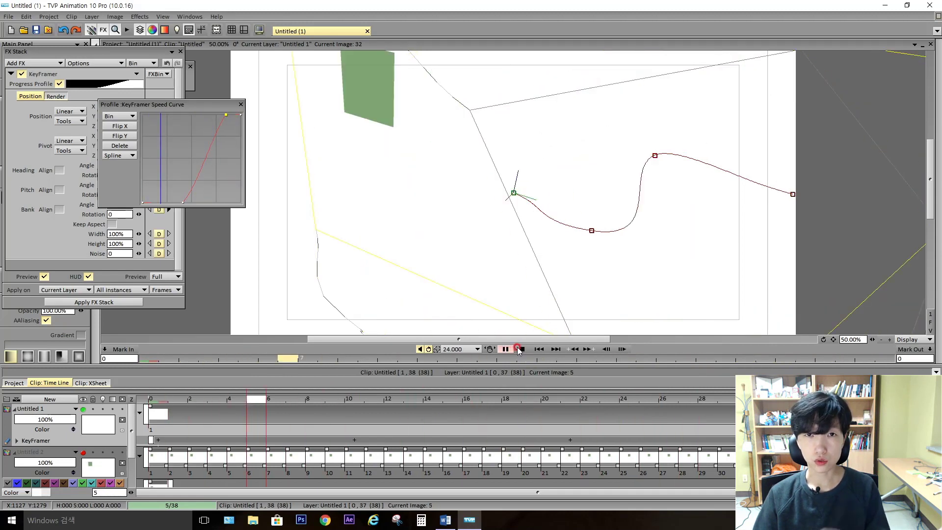
{"action": "left_click", "coordinate": [517, 348]}
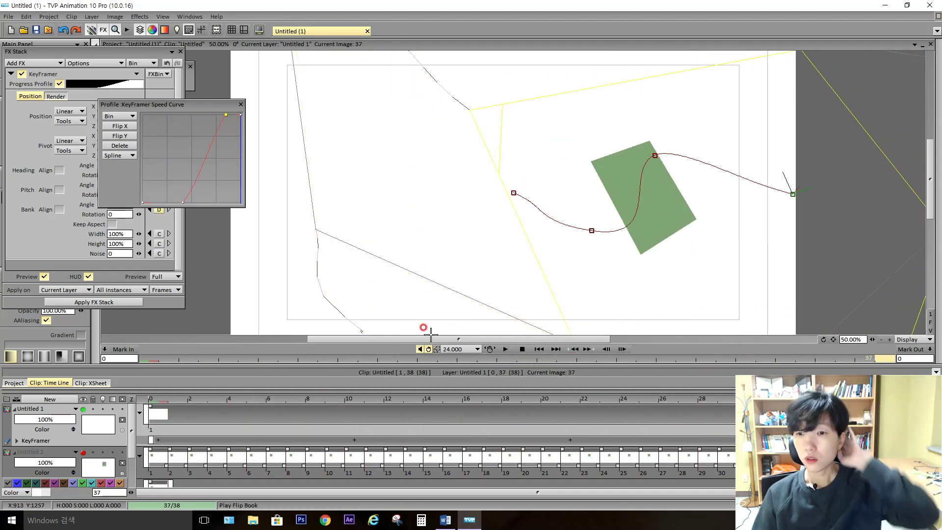
{"action": "left_click", "coordinate": [239, 104]}
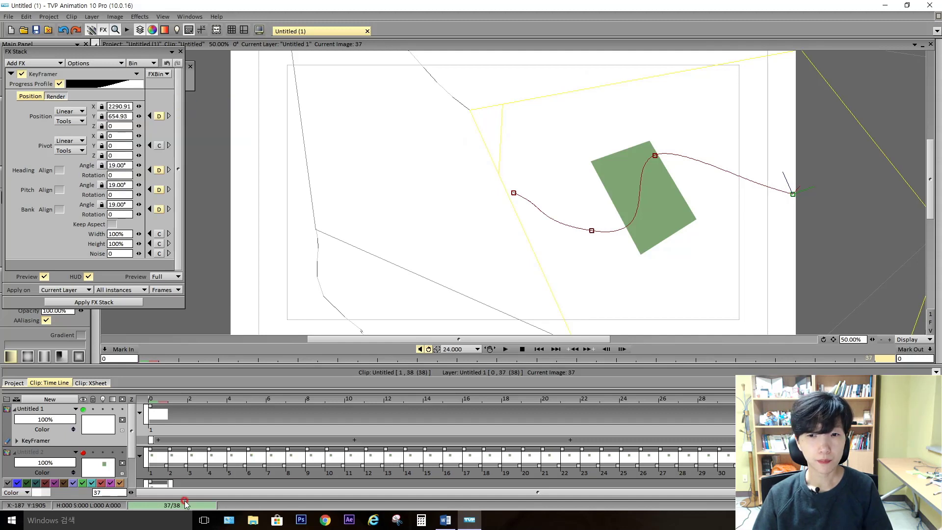
- Open the third clip and draw a tall green rectangle at the canvas's upper centre on its first frame
{"action": "left_click", "coordinate": [19, 382]}
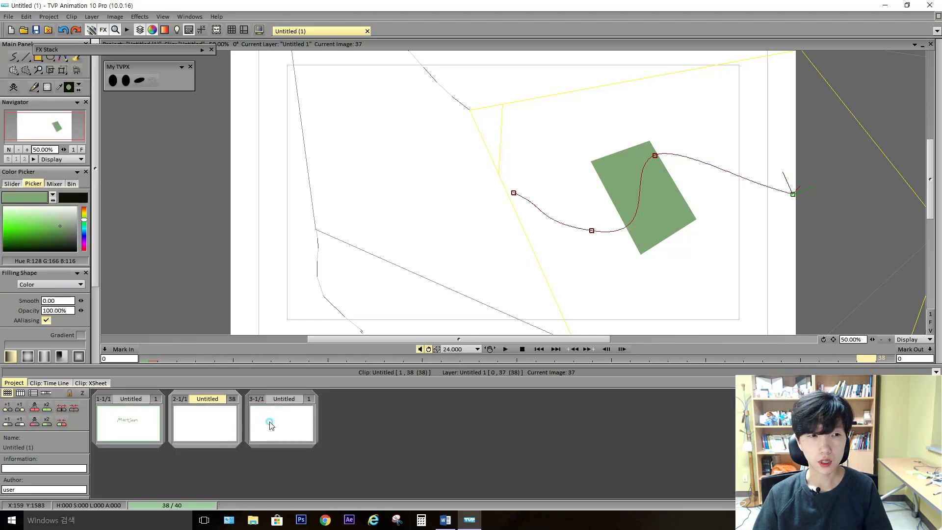
{"action": "double_click", "coordinate": [269, 423]}
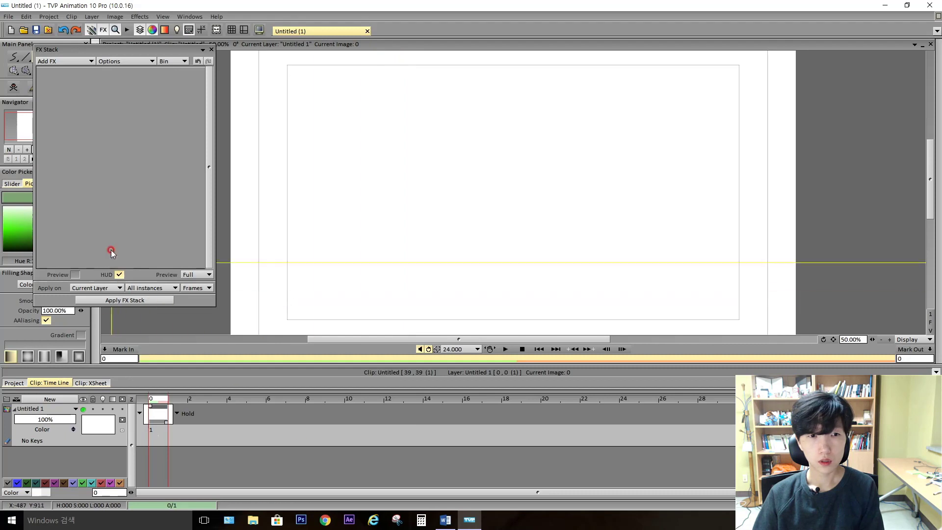
{"action": "left_click", "coordinate": [203, 49]}
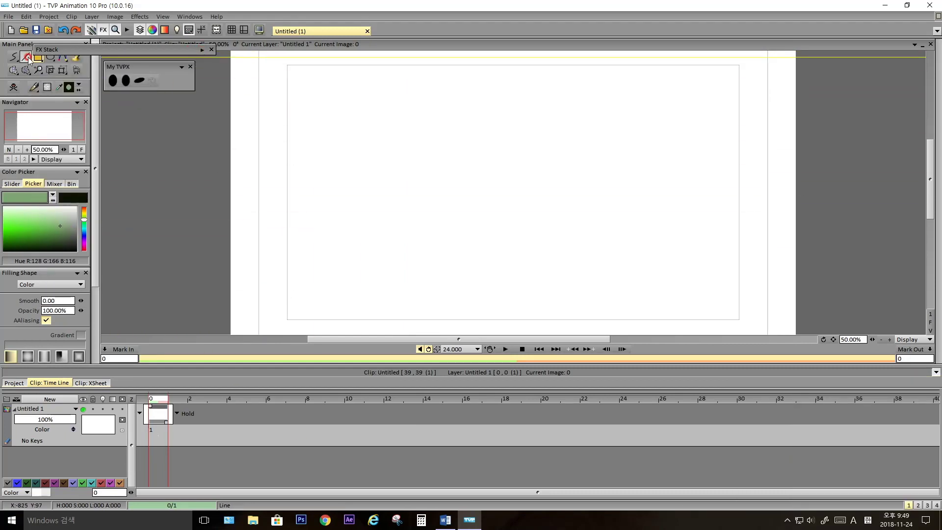
{"action": "left_click_drag", "start_coordinate": [472, 87], "coordinate": [517, 177]}
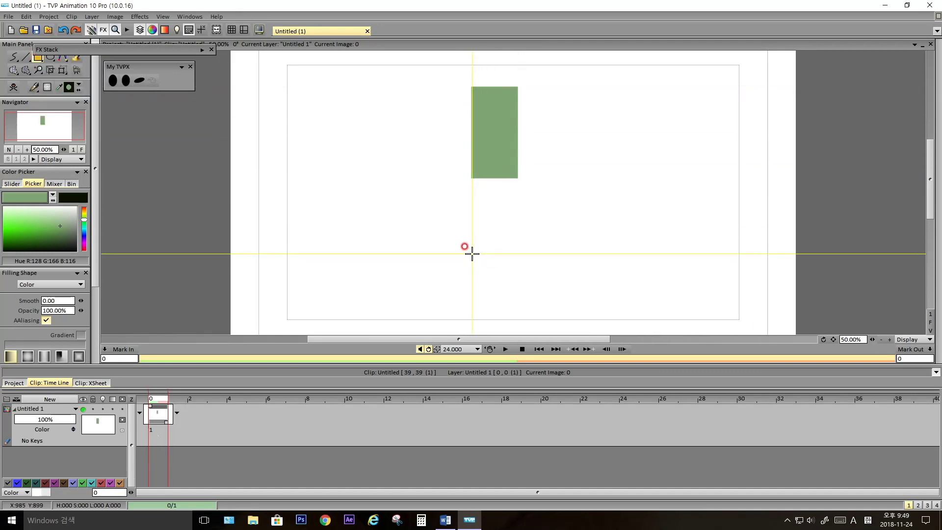
- Draw the bounce on the following frames: a stretched rectangle lower down, a flat squashed one below it, and a nearly square one
{"action": "key", "text": "Right"}
{"action": "left_click_drag", "start_coordinate": [472, 254], "coordinate": [515, 137]}
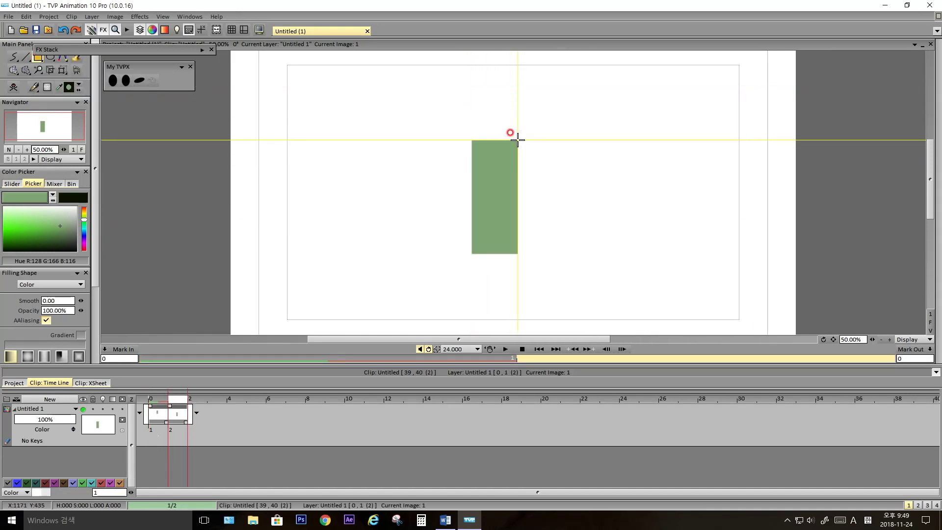
{"action": "key", "text": "Right"}
{"action": "left_click_drag", "start_coordinate": [460, 270], "coordinate": [536, 219]}
{"action": "key", "text": "Right"}
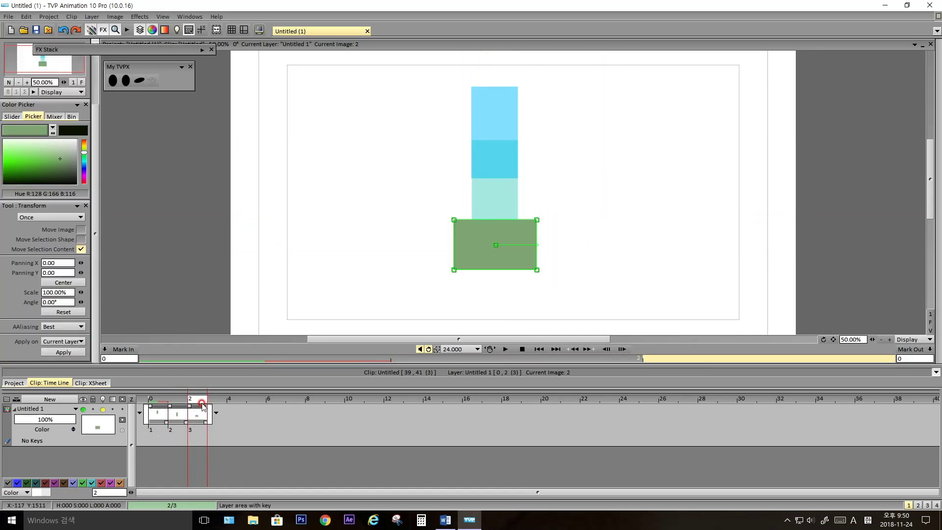
{"action": "left_click_drag", "start_coordinate": [467, 264], "coordinate": [526, 210]}
{"action": "key", "text": "Right"}
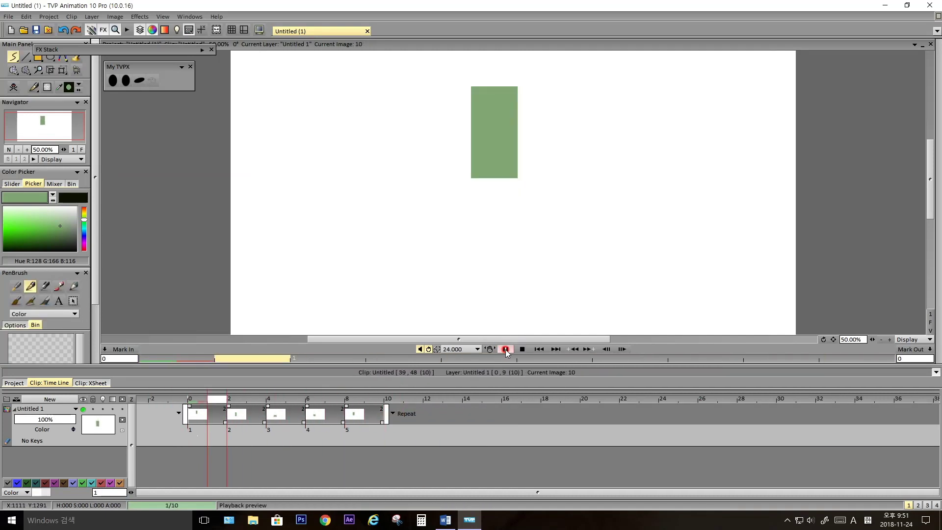
- Shorten the fourth drawing to one frame, then play back the bounce and return to the first frame
{"action": "left_click", "coordinate": [285, 397]}
{"action": "left_click_drag", "start_coordinate": [286, 397], "coordinate": [328, 423]}
{"action": "left_click", "coordinate": [506, 349]}
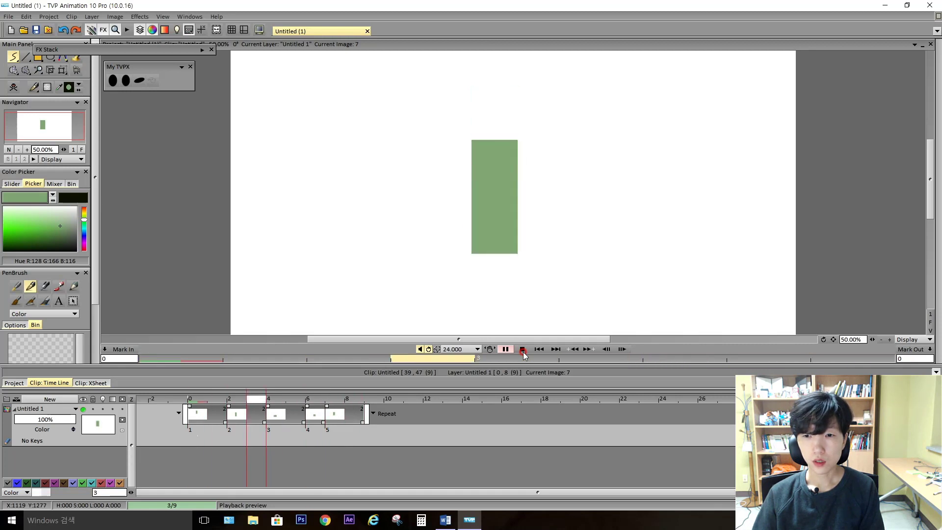
{"action": "left_click", "coordinate": [523, 352]}
{"action": "mouse_move", "coordinate": [202, 399]}
{"action": "left_mouse_down"}
{"action": "mouse_move", "coordinate": [374, 399]}
{"action": "mouse_move", "coordinate": [194, 410]}
{"action": "left_mouse_up"}
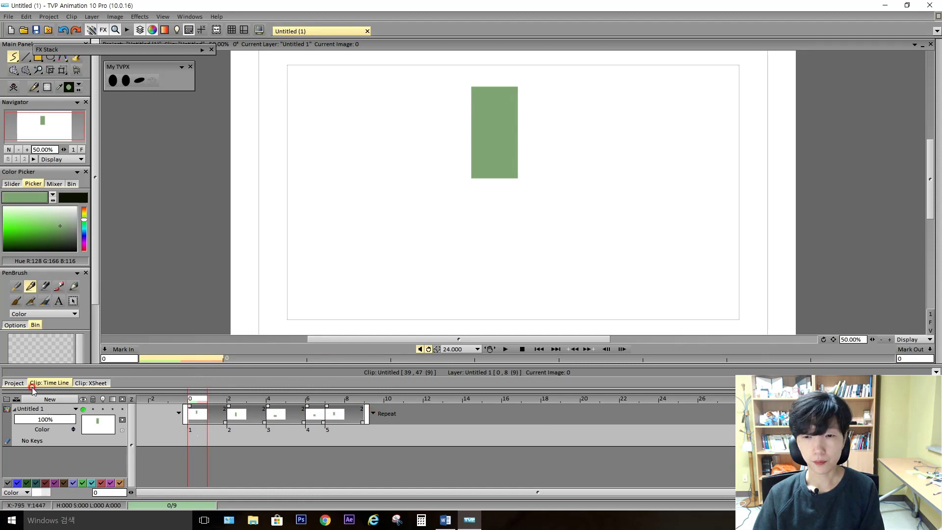
- Rename the third clip in the project as bounce
{"action": "left_click", "coordinate": [14, 383]}
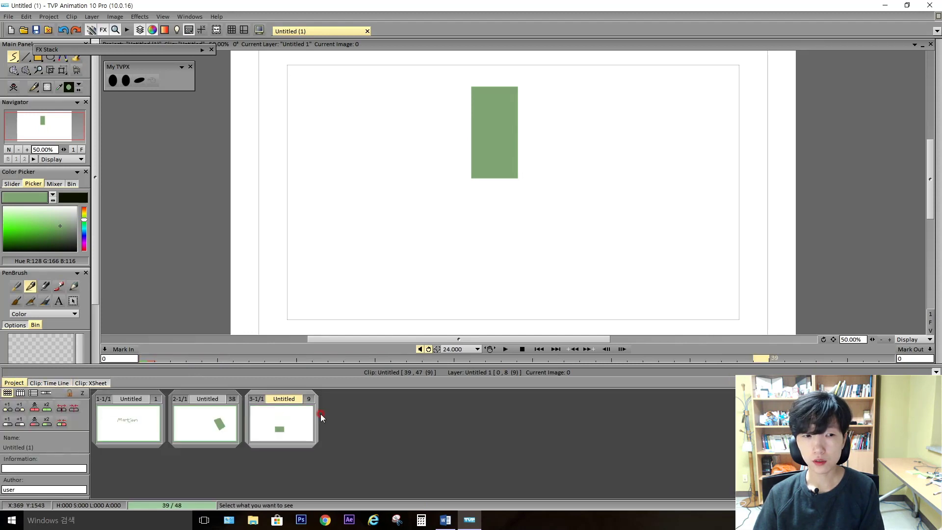
{"action": "left_click", "coordinate": [297, 421]}
{"action": "left_click", "coordinate": [289, 400]}
{"action": "double_click", "coordinate": [290, 400]}
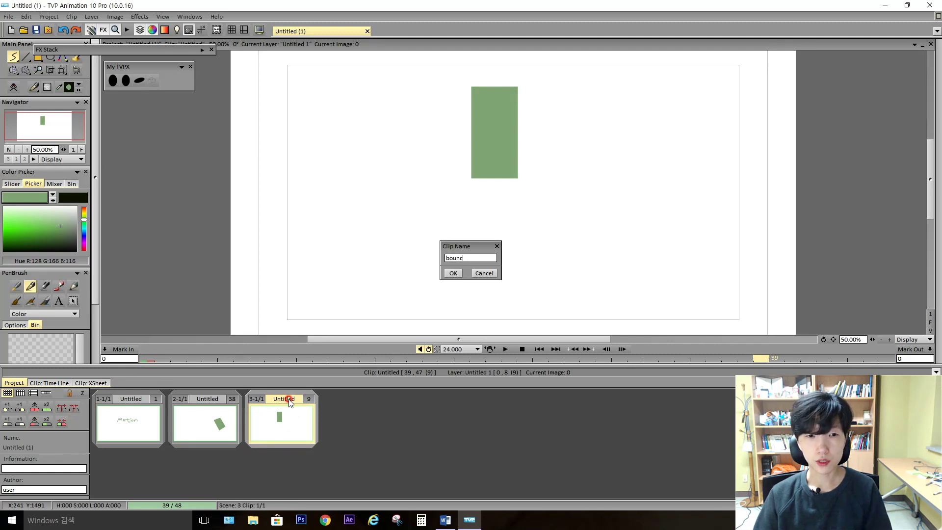
{"action": "key", "text": "Return"}
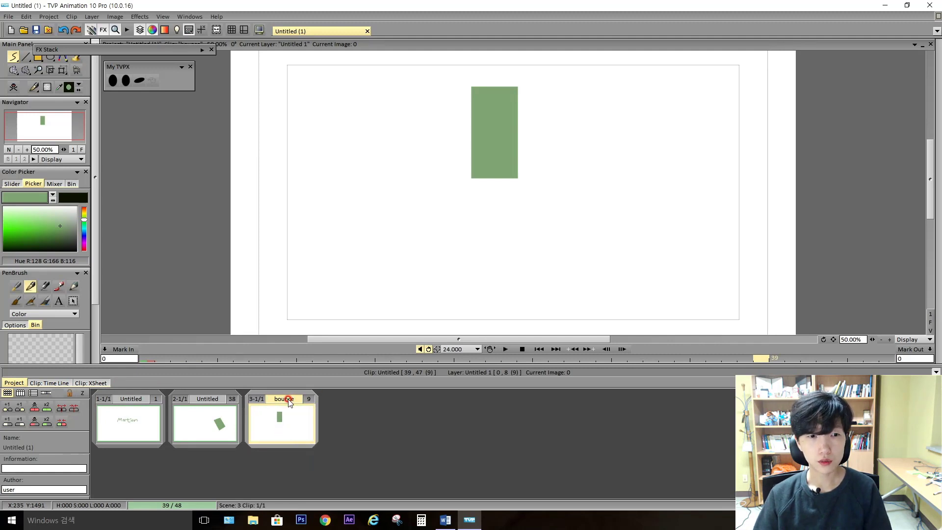
- Add a new scene after the bounce clip and open its empty clip
{"action": "left_click", "coordinate": [29, 403]}
{"action": "left_click", "coordinate": [370, 417]}
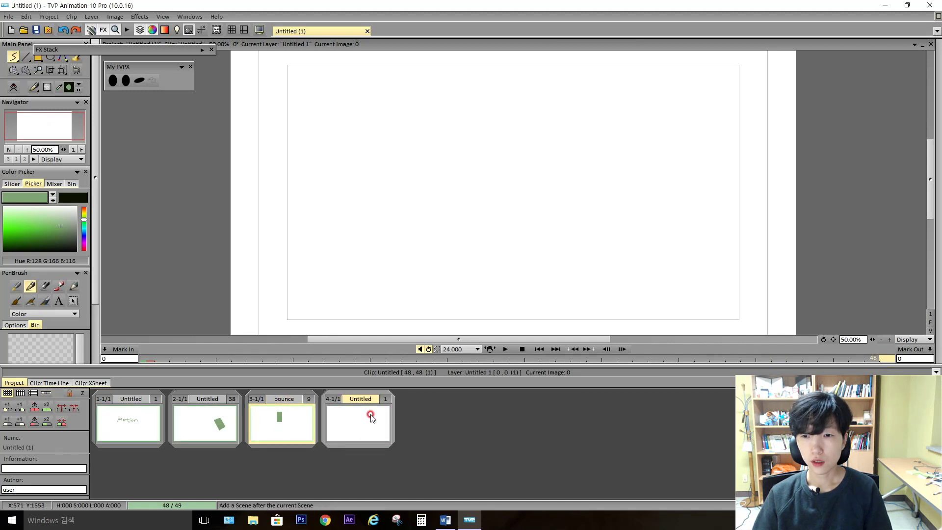
{"action": "double_click", "coordinate": [365, 416]}
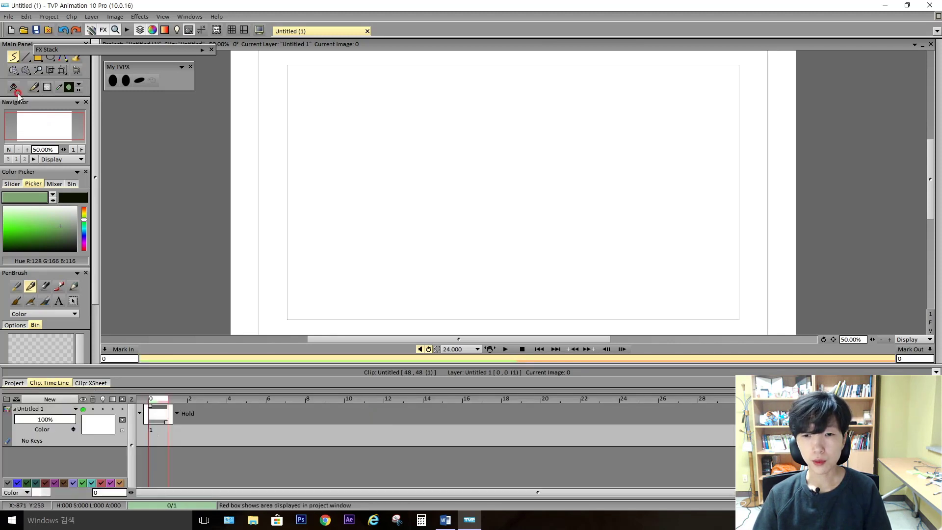
- Add the KeyFramer motion effect to the empty layer's FX stack
{"action": "left_click", "coordinate": [196, 52]}
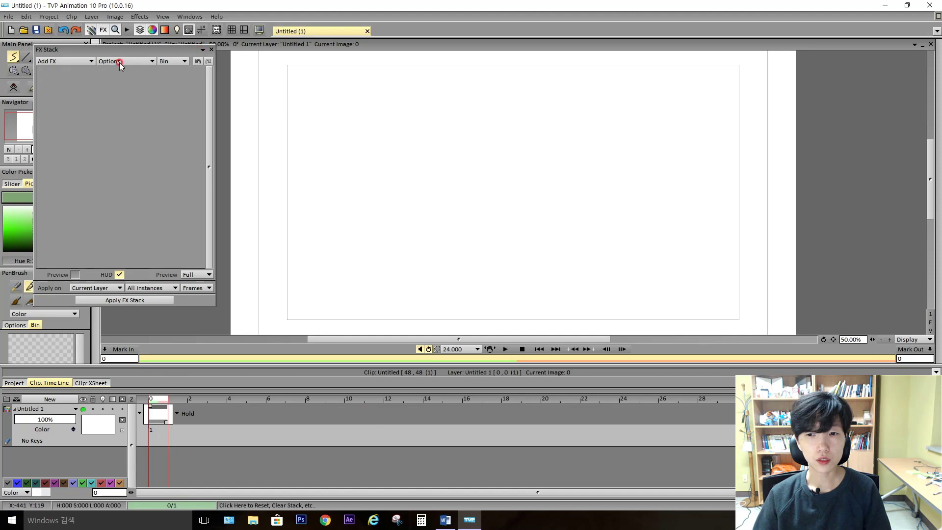
{"action": "left_click", "coordinate": [77, 60]}
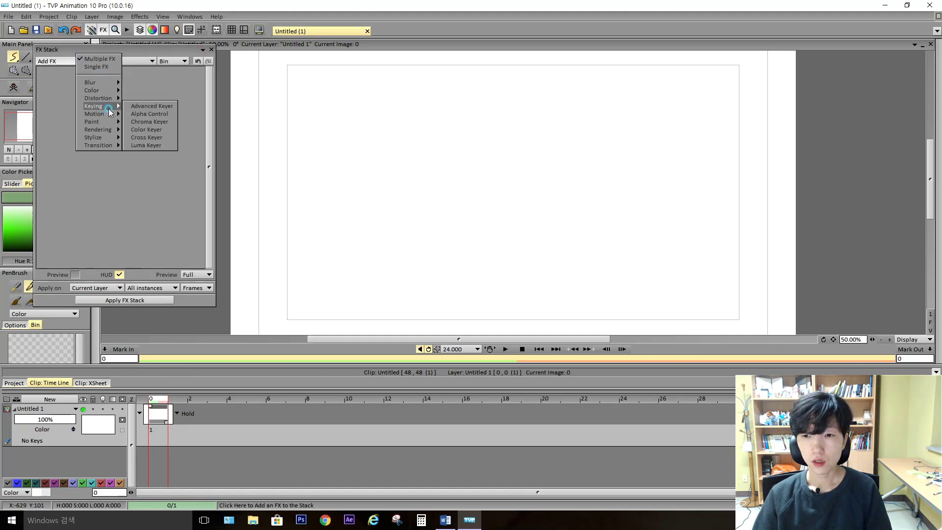
{"action": "mouse_move", "coordinate": [94, 114]}
{"action": "left_click", "coordinate": [155, 119]}
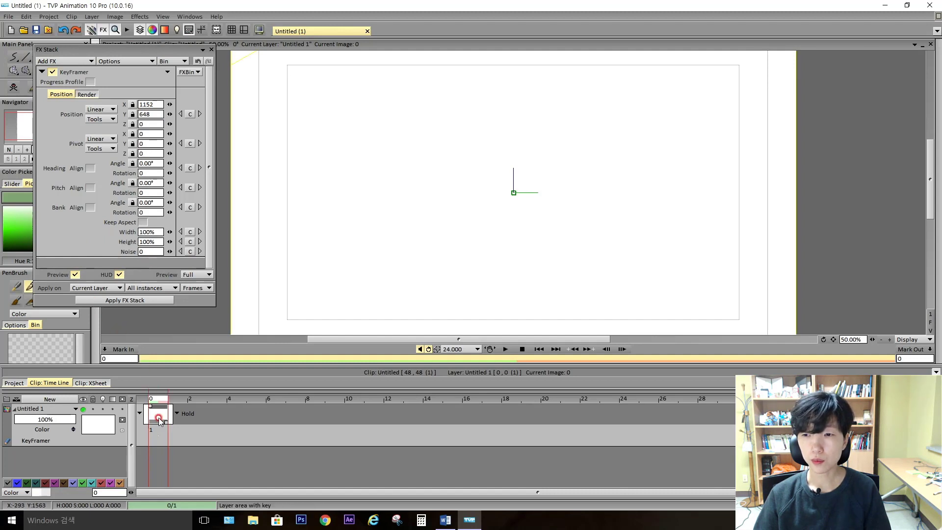
- Extend the empty layer's single image to a length of 50 frames
{"action": "left_click_drag", "start_coordinate": [131, 399], "coordinate": [121, 399]}
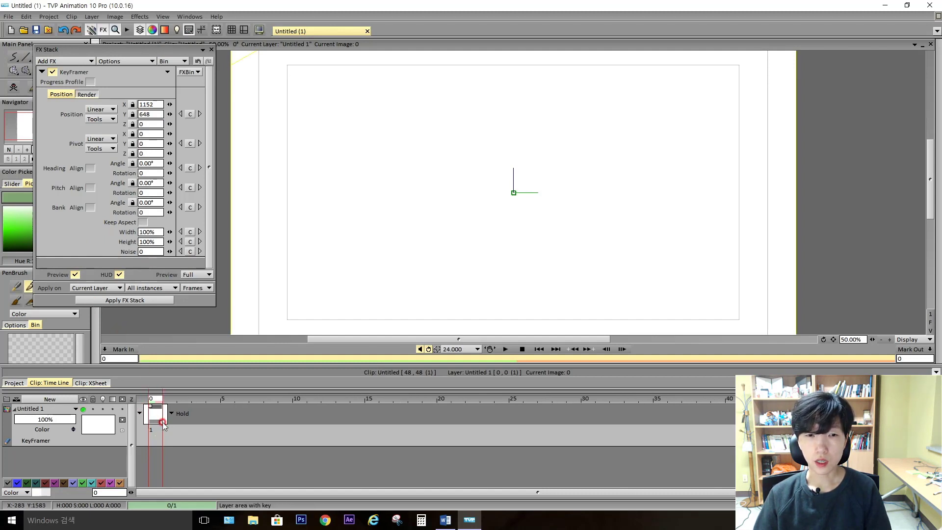
{"action": "left_click_drag", "start_coordinate": [162, 423], "coordinate": [794, 421]}
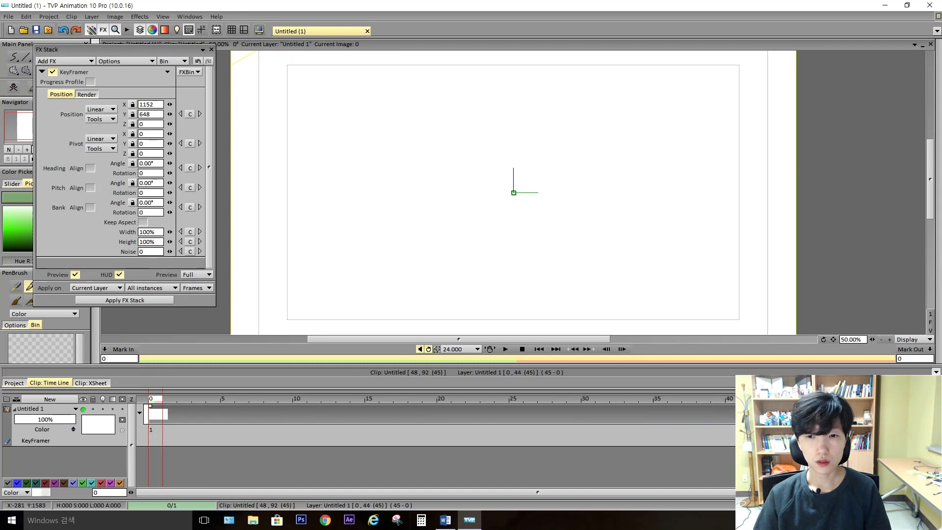
{"action": "left_click_drag", "start_coordinate": [864, 420], "coordinate": [870, 420]}
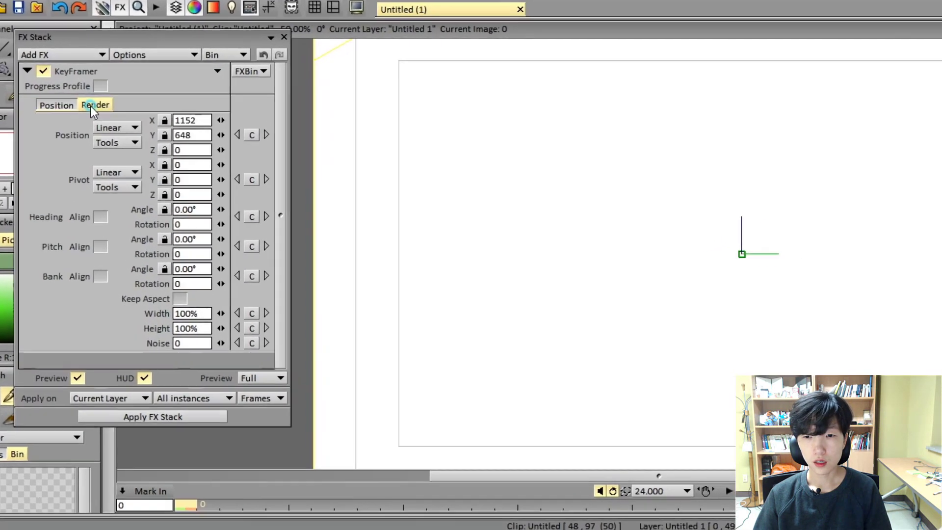
- Set the KeyFramer's render source to the bounce clip from the clip list
{"action": "left_click", "coordinate": [87, 94]}
{"action": "left_click", "coordinate": [103, 107]}
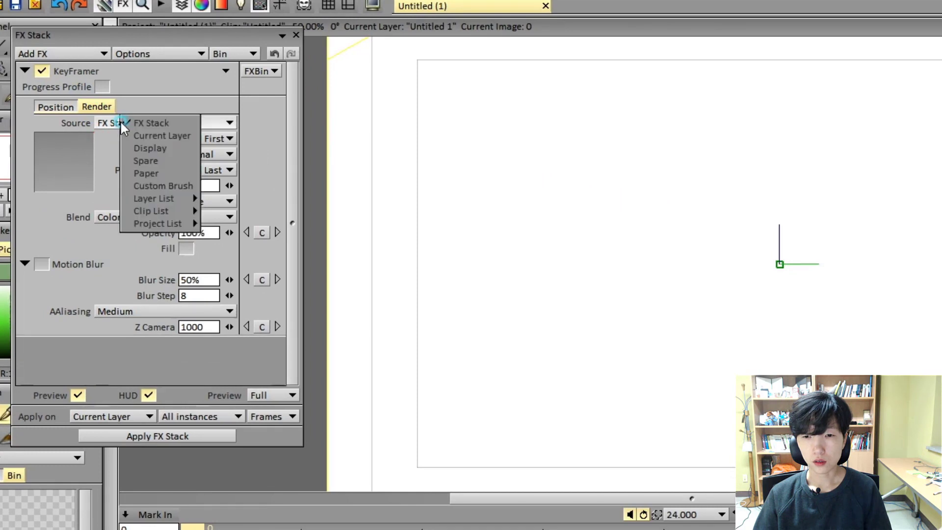
{"action": "left_click", "coordinate": [184, 211]}
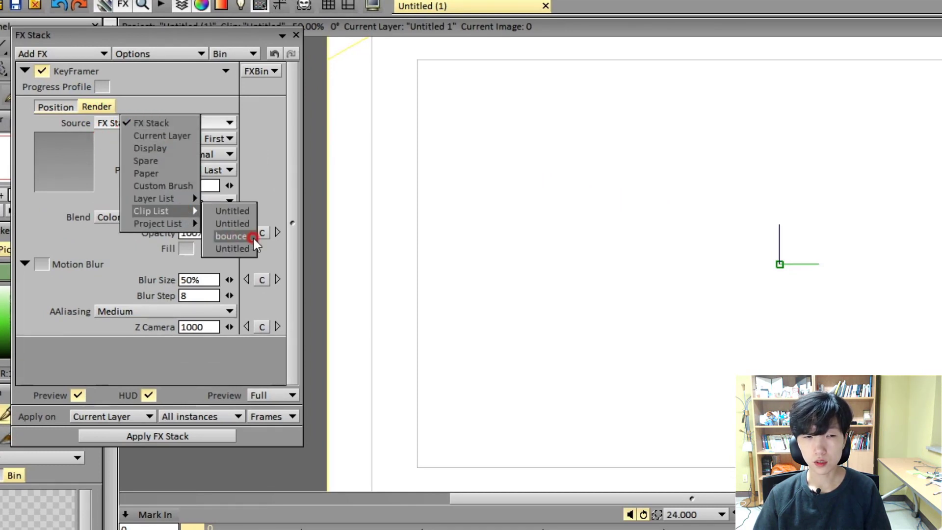
{"action": "left_click", "coordinate": [231, 237]}
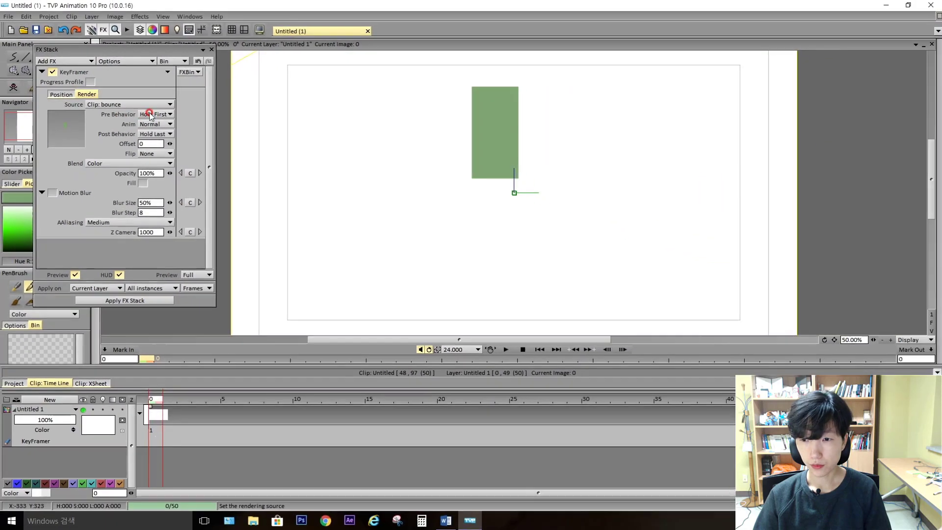
- Set the source's Post Behavior to Loop and the AAliasing to Best
{"action": "left_click", "coordinate": [202, 143]}
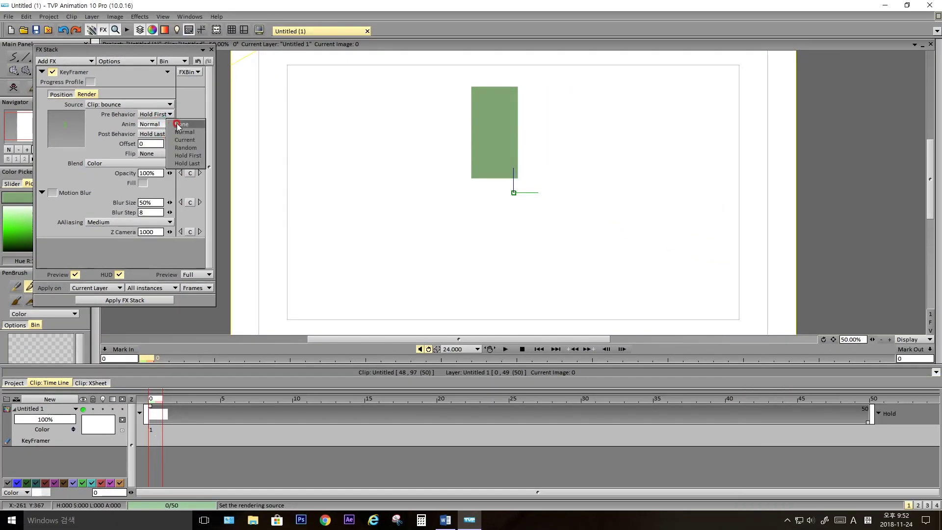
{"action": "left_click", "coordinate": [152, 137]}
{"action": "left_click", "coordinate": [152, 136]}
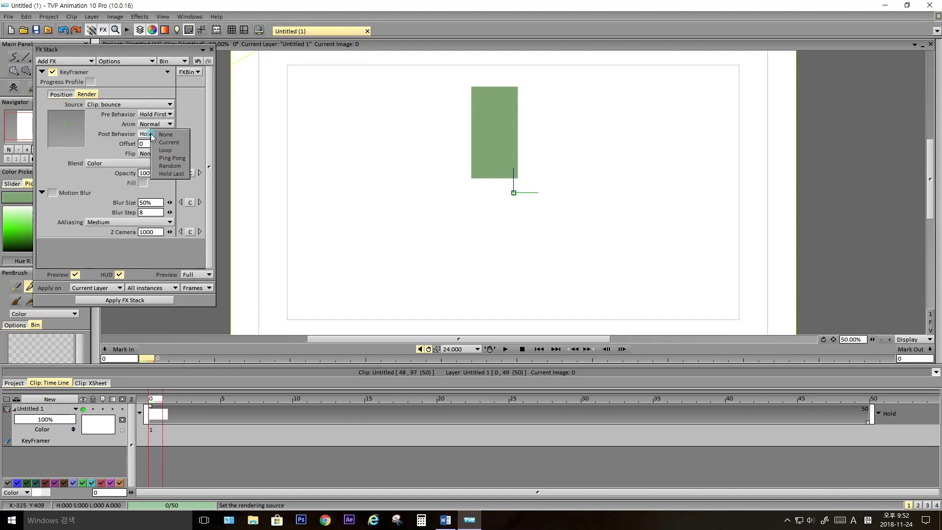
{"action": "left_click", "coordinate": [174, 151]}
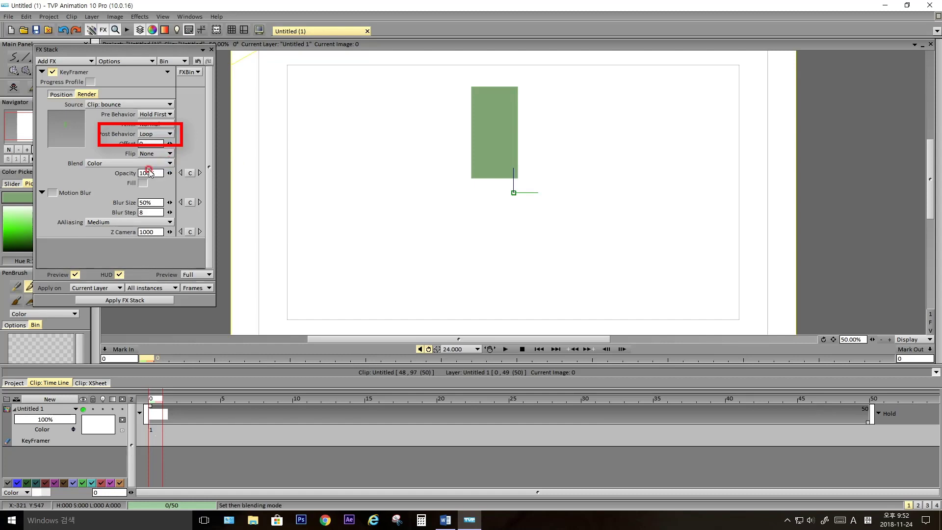
{"action": "left_click", "coordinate": [120, 223]}
{"action": "left_click", "coordinate": [133, 232]}
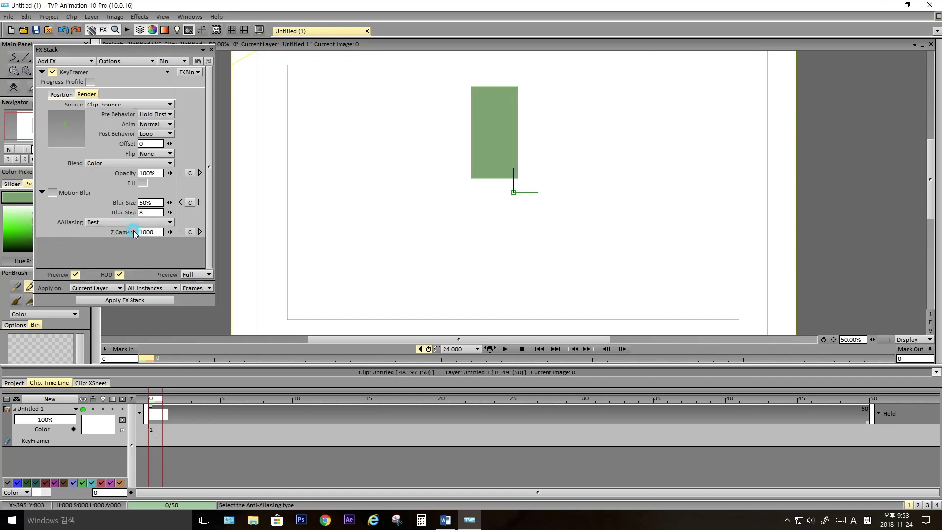
- Key all KeyFramer parameters at frame 0 and animate the position rightward across the canvas, to about X 1816, Y 706 at frame 49
{"action": "left_click", "coordinate": [61, 95]}
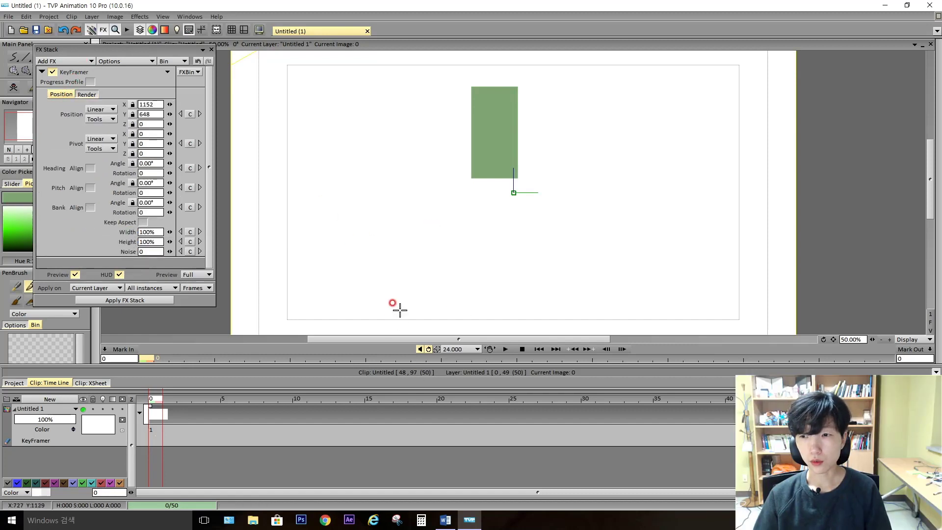
{"action": "left_click", "coordinate": [167, 73]}
{"action": "left_click", "coordinate": [182, 88]}
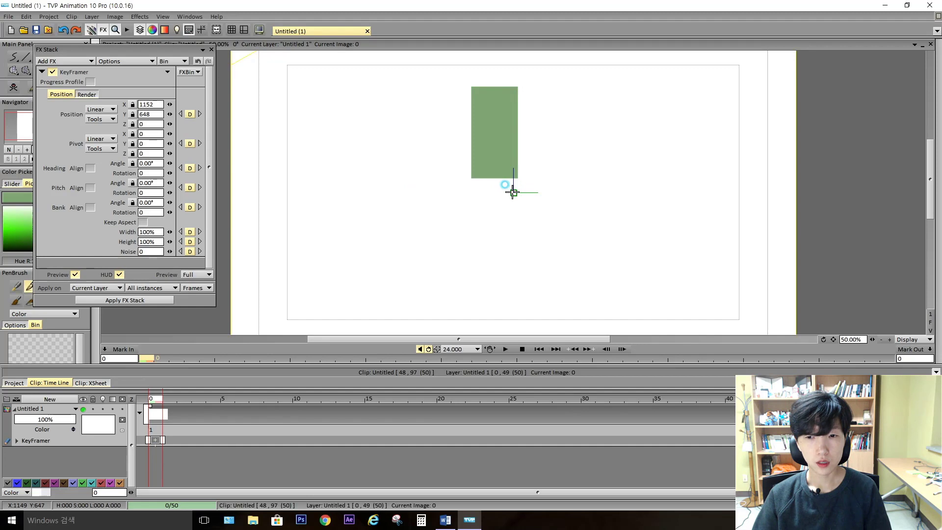
{"action": "left_click_drag", "start_coordinate": [512, 192], "coordinate": [673, 207]}
{"action": "key", "text": "End"}
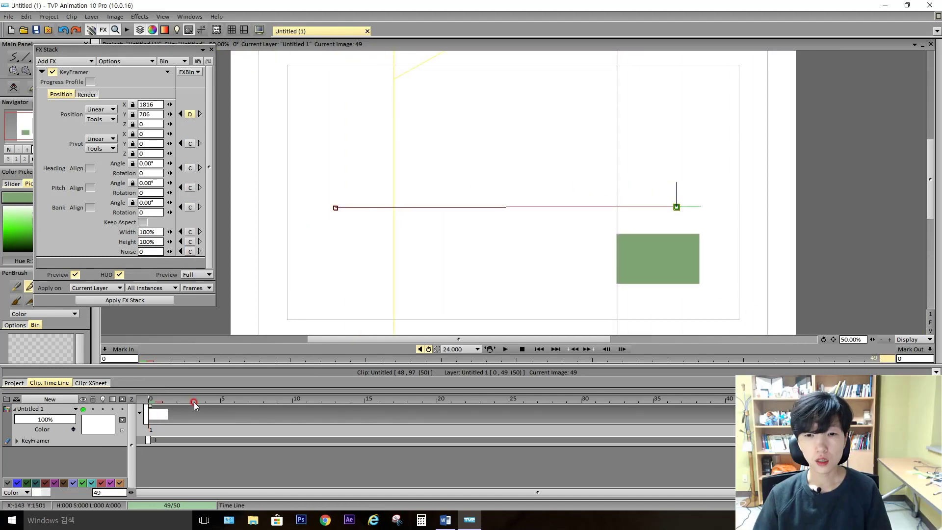
- Scrub through the timeline and play back the looping bounce moving across the canvas
{"action": "left_click", "coordinate": [169, 402]}
{"action": "left_click_drag", "start_coordinate": [168, 402], "coordinate": [598, 387]}
{"action": "left_click", "coordinate": [504, 349]}
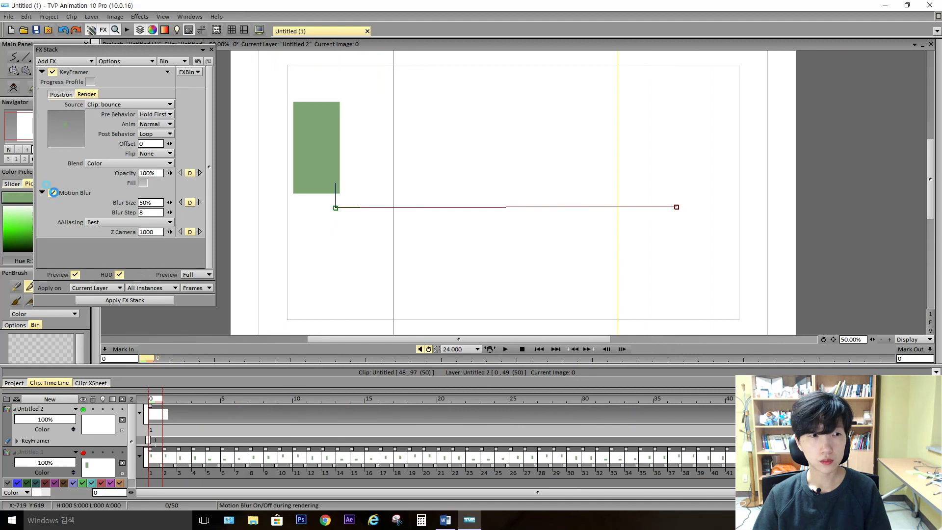
- Apply the FX stack with Motion Blur enabled at Blur Size 61% and Blur Step 14, and play back the result
{"action": "left_click", "coordinate": [53, 193]}
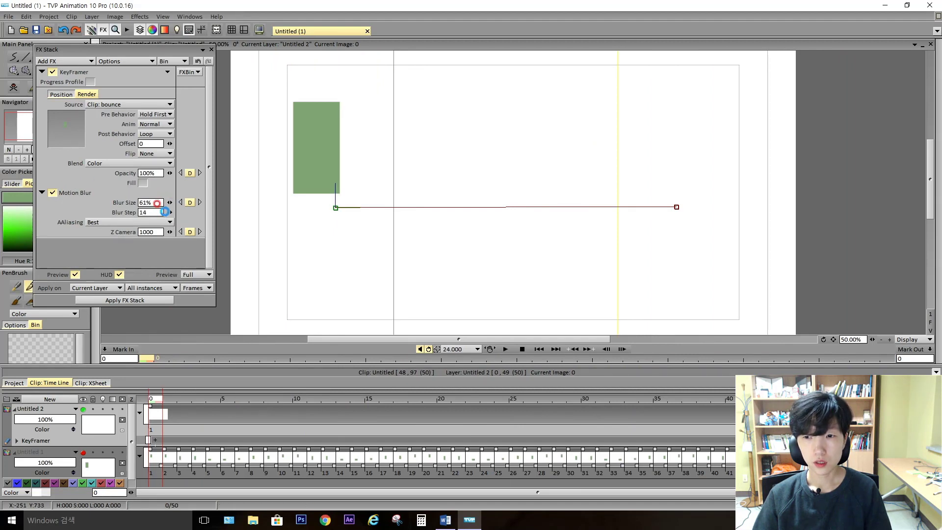
{"action": "mouse_move", "coordinate": [155, 397]}
{"action": "left_mouse_down"}
{"action": "mouse_move", "coordinate": [538, 375]}
{"action": "mouse_move", "coordinate": [163, 411]}
{"action": "left_mouse_up"}
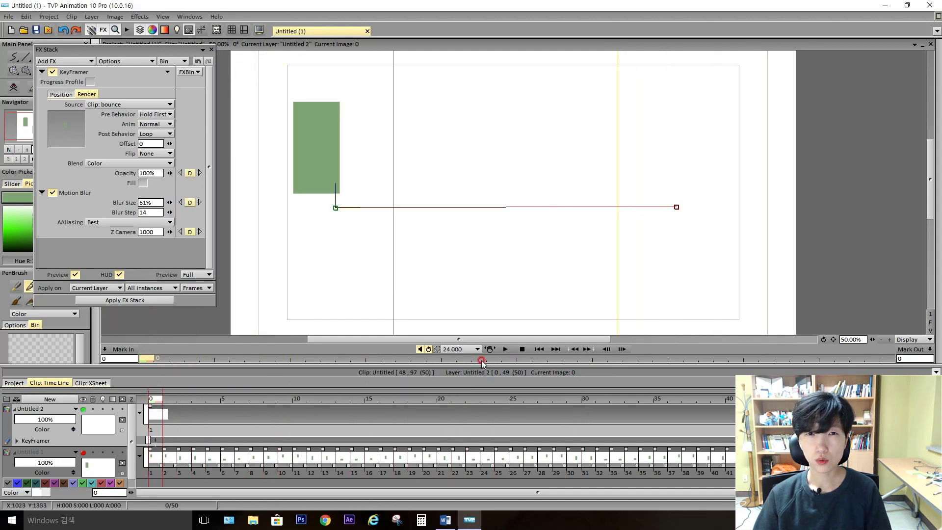
{"action": "left_click", "coordinate": [131, 301]}
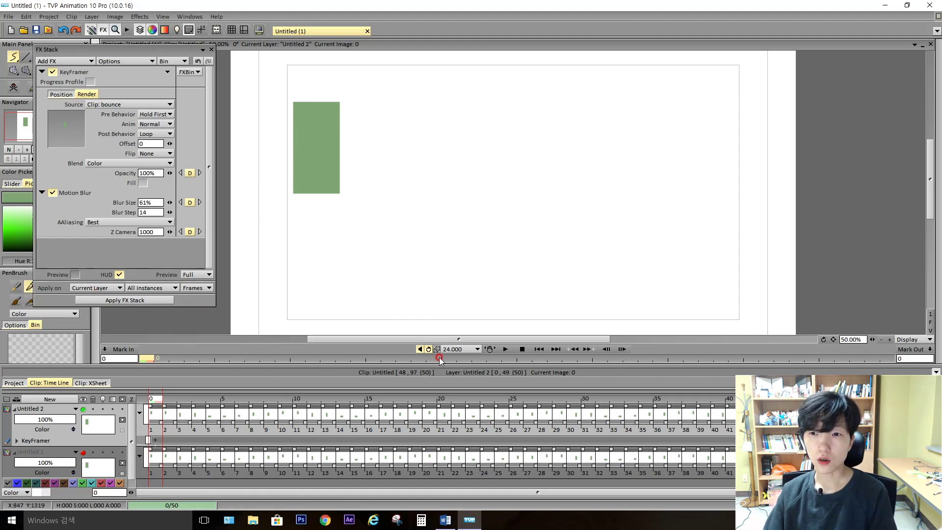
{"action": "left_click", "coordinate": [506, 349]}
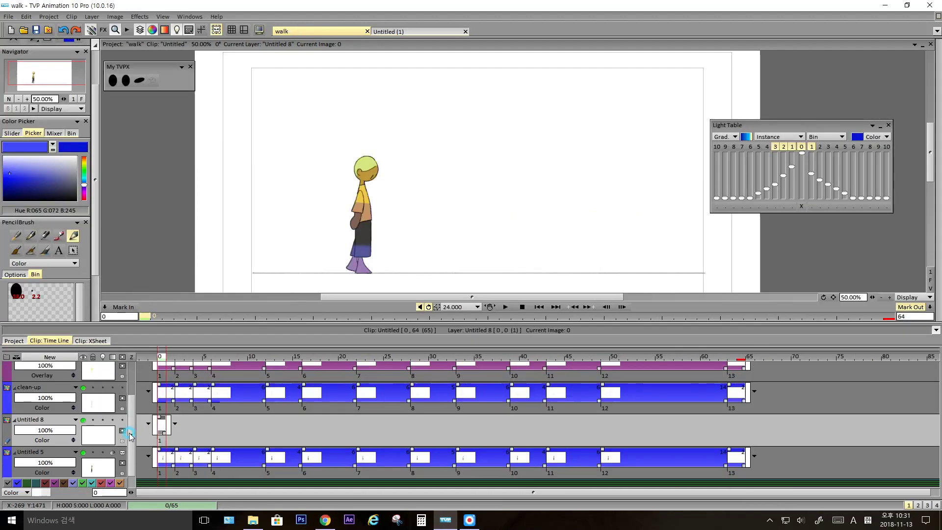
- Open the FX stack and add a Color Adjust effect for the Untitled 5 character colour layer
{"action": "scroll", "coordinate": [142, 440], "scroll_direction": "down", "scroll_amount": 1}
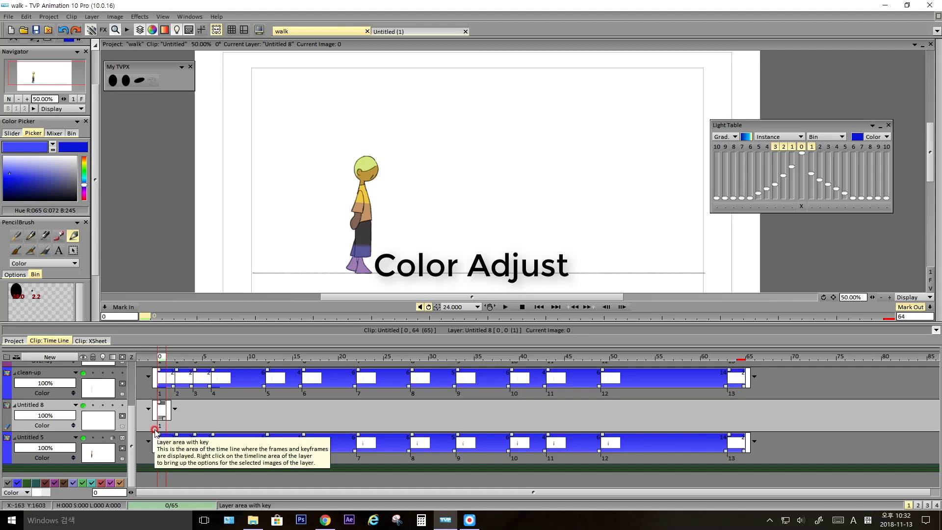
{"action": "left_click", "coordinate": [104, 30]}
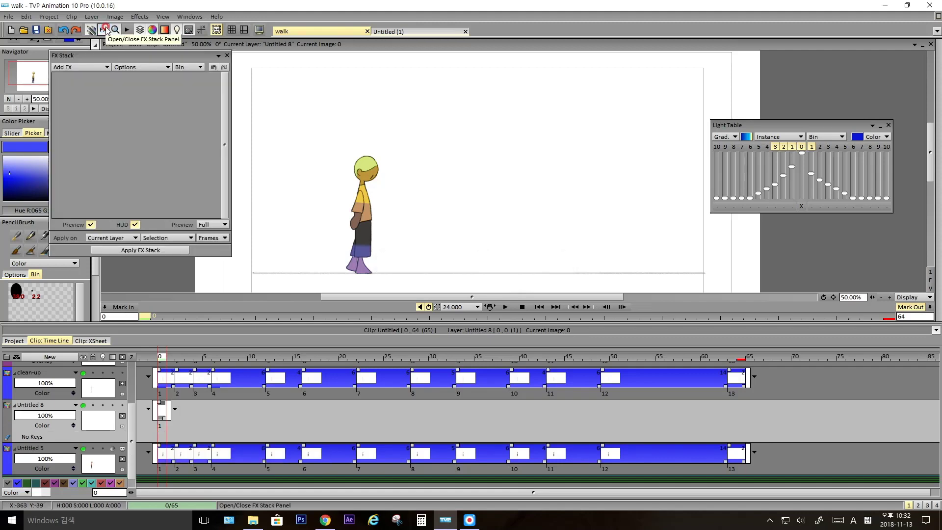
{"action": "left_click", "coordinate": [81, 67]}
{"action": "mouse_move", "coordinate": [146, 107]}
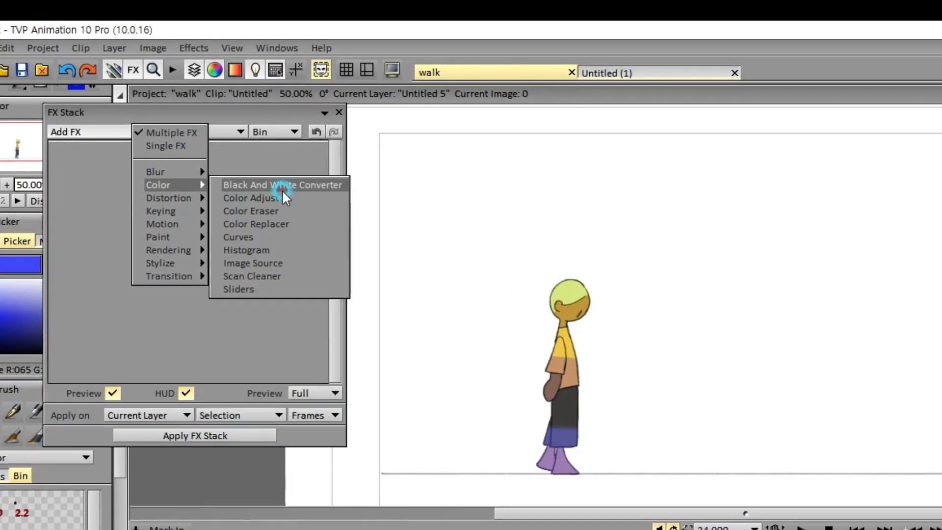
{"action": "left_click", "coordinate": [189, 117]}
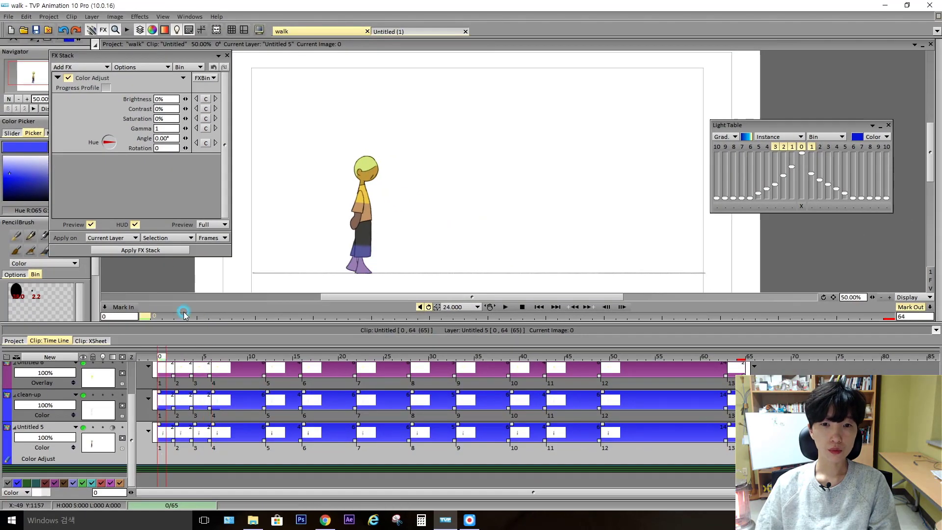
- Set the Color Adjust hue angle to -29°, brightness to 7% and contrast to 15%
{"action": "scroll", "coordinate": [477, 184], "scroll_direction": "up", "scroll_amount": 4}
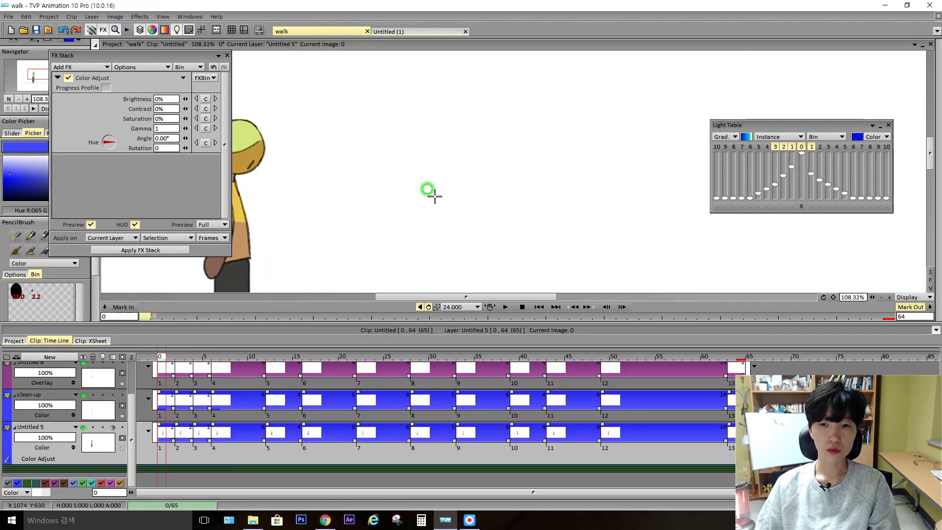
{"action": "left_click", "coordinate": [116, 143]}
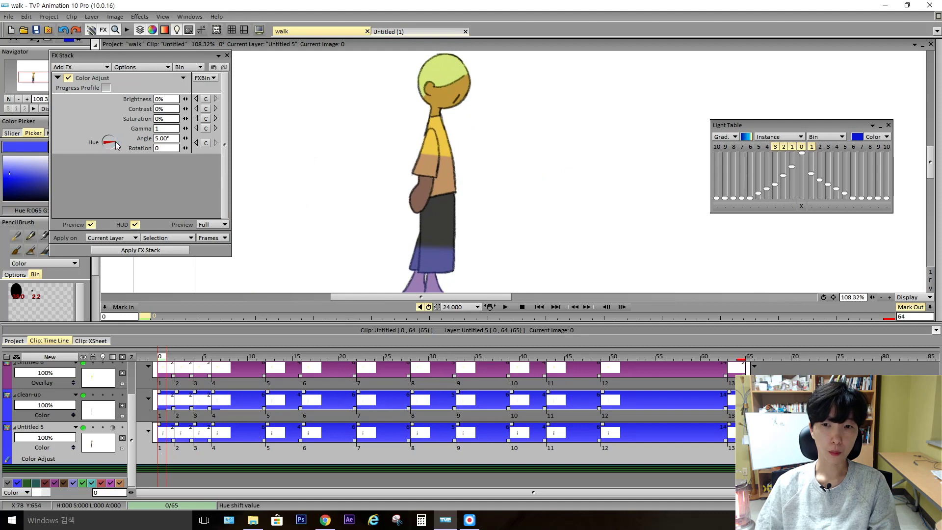
{"action": "left_click_drag", "start_coordinate": [118, 144], "coordinate": [116, 147]}
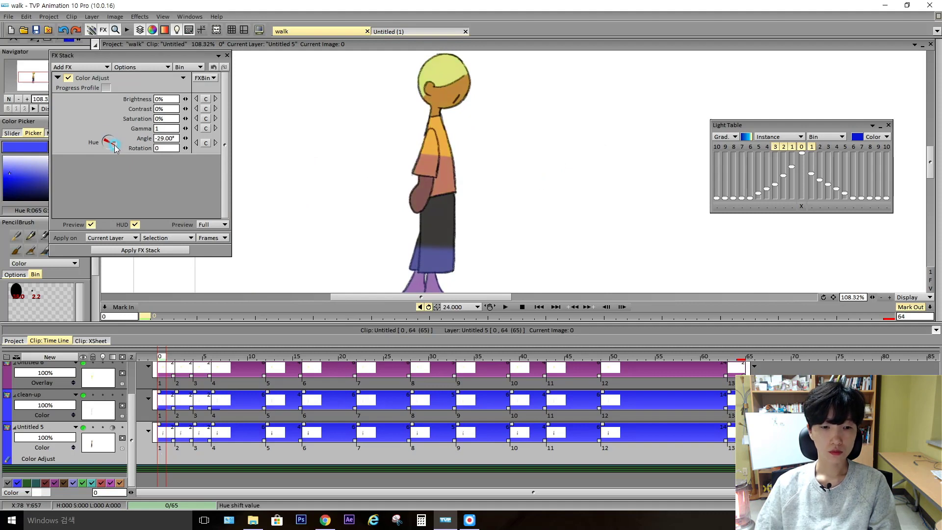
{"action": "mouse_move", "coordinate": [185, 98]}
{"action": "left_mouse_down"}
{"action": "mouse_move", "coordinate": [202, 108]}
{"action": "mouse_move", "coordinate": [172, 105]}
{"action": "left_mouse_up"}
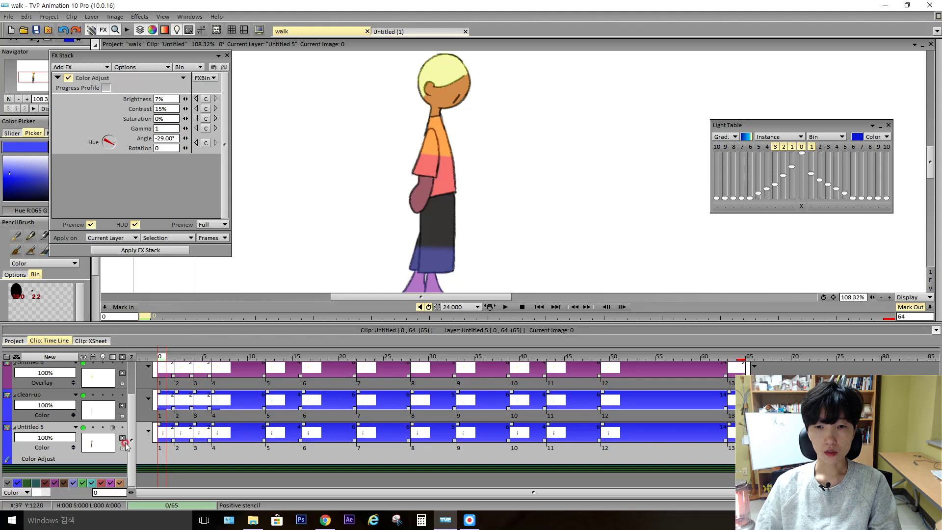
- Duplicate the Untitled 5 layer
{"action": "left_click_drag", "start_coordinate": [131, 446], "coordinate": [133, 452]}
{"action": "right_click", "coordinate": [100, 444]}
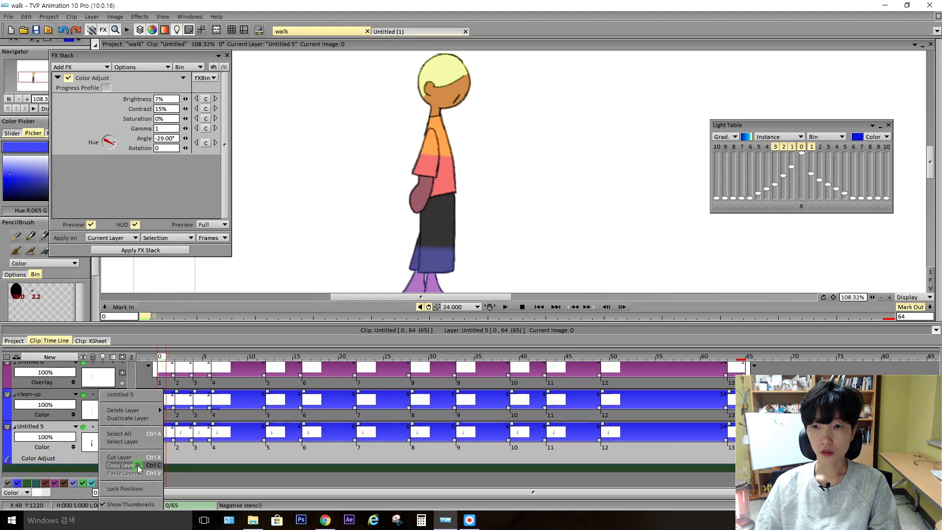
{"action": "left_click", "coordinate": [143, 418]}
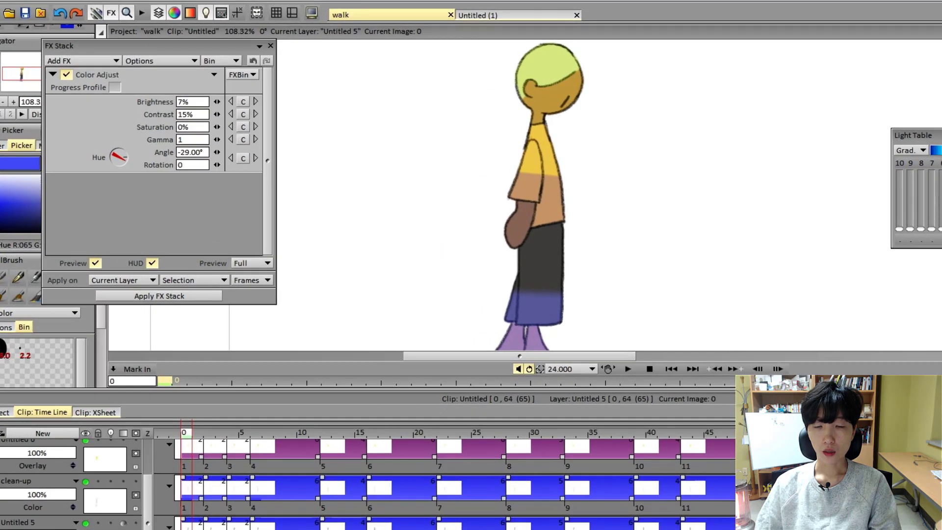
- Apply the Color Adjust stack to the current layer with the range set to All instances and Heads
{"action": "left_click", "coordinate": [165, 440]}
{"action": "left_click", "coordinate": [196, 281]}
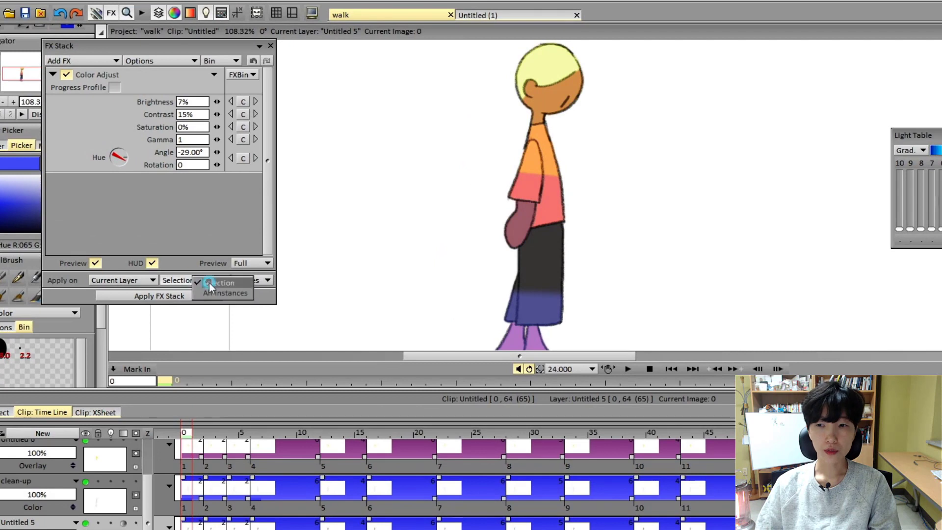
{"action": "left_click", "coordinate": [240, 293]}
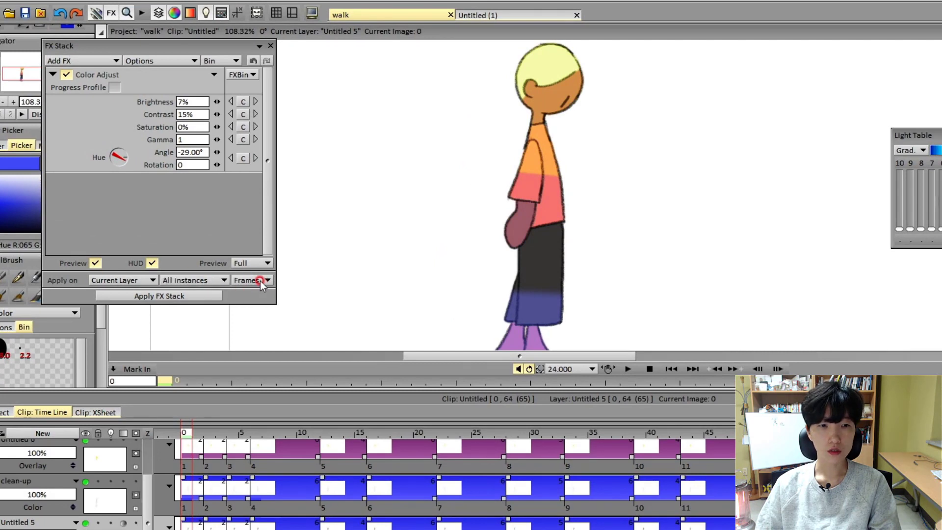
{"action": "left_click", "coordinate": [263, 281]}
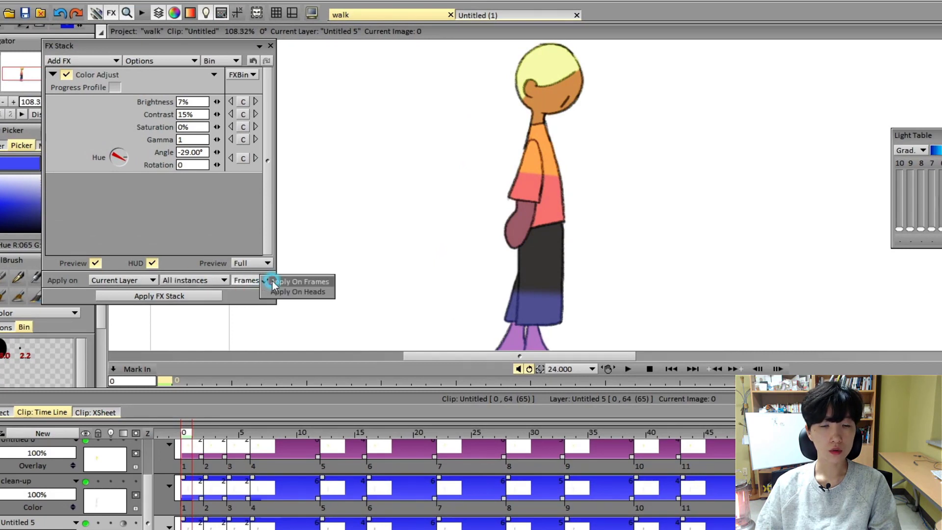
{"action": "left_click", "coordinate": [310, 292]}
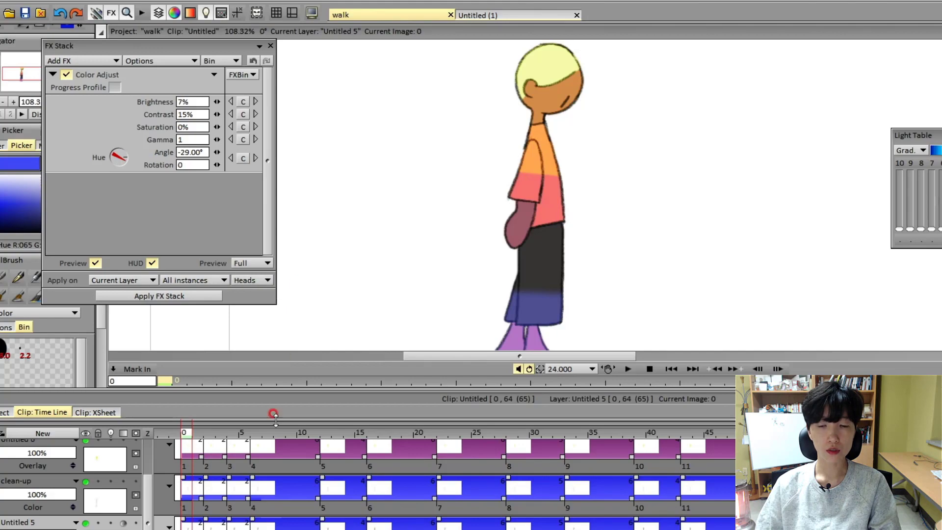
{"action": "left_click", "coordinate": [192, 296]}
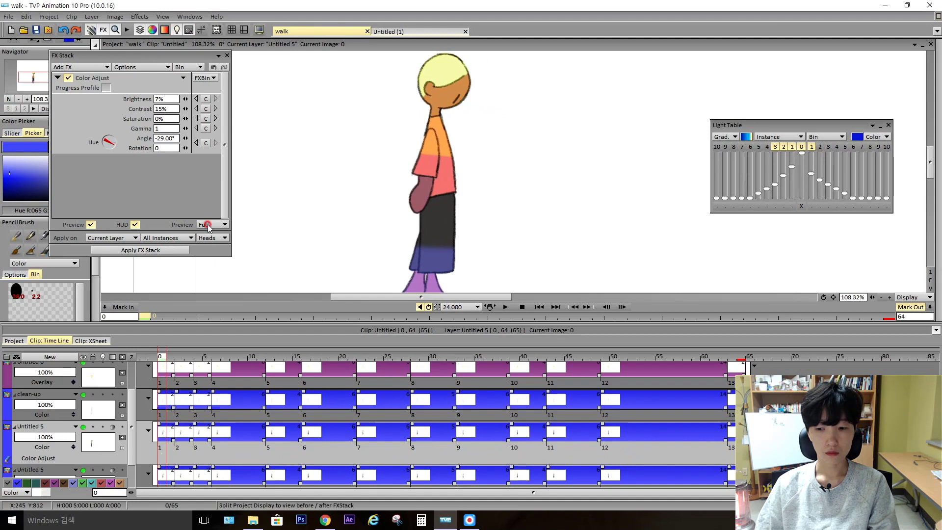
{"action": "left_click", "coordinate": [171, 252]}
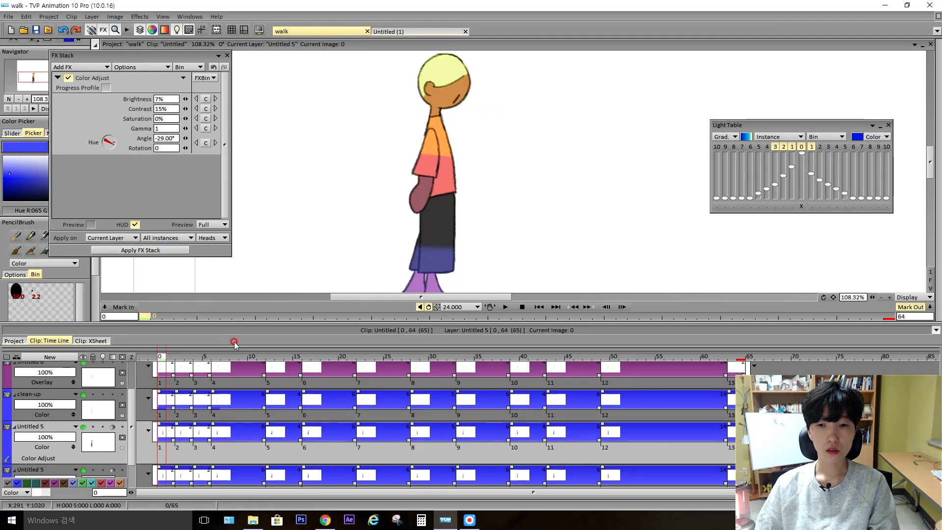
- Step back and forth through the walk's drawings, with the layer isolated and with all layers shown, to examine the adjusted colours
{"action": "key", "text": "Right"}
{"action": "key", "text": "Right"}
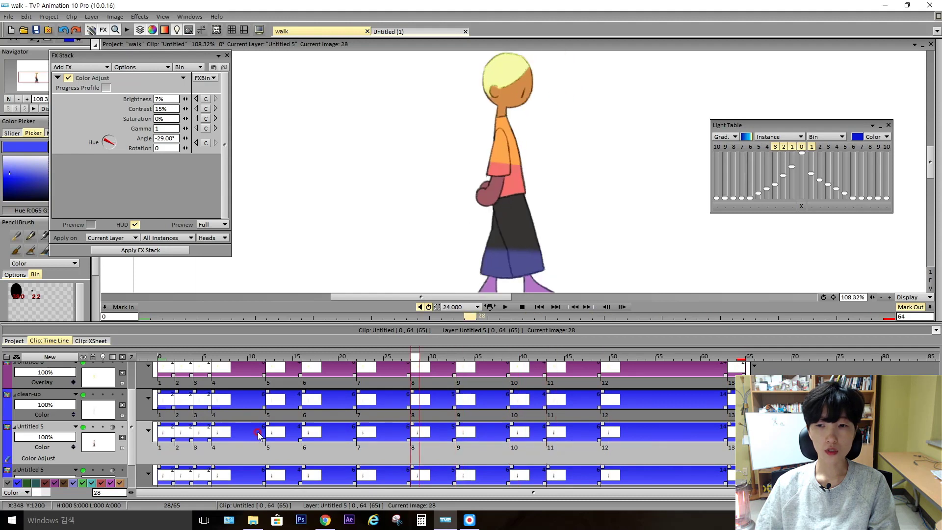
{"action": "key", "text": "d"}
{"action": "key", "text": "ctrl+Left"}
{"action": "key", "text": "ctrl+Left"}
{"action": "key", "text": "ctrl+Left"}
{"action": "key", "text": "ctrl+Left"}
{"action": "key", "text": "ctrl+Left"}
{"action": "key", "text": "ctrl+Left"}
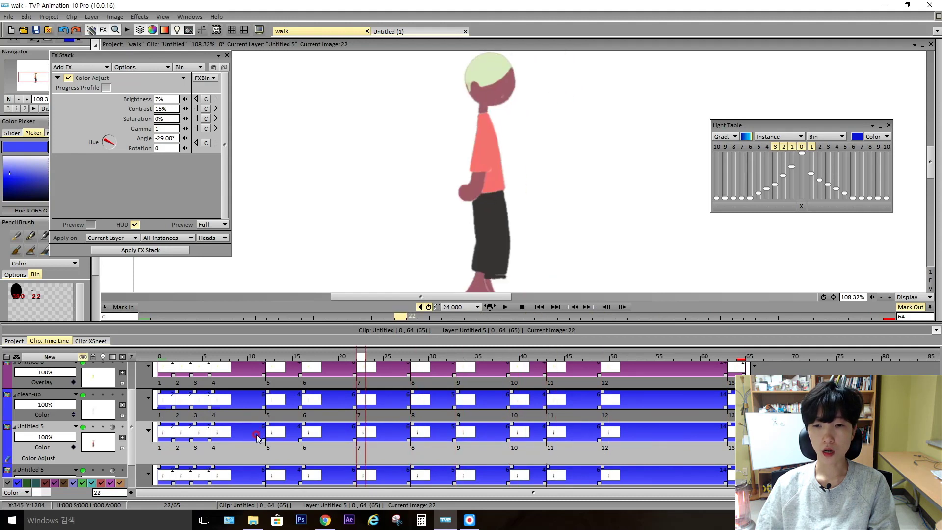
{"action": "key", "text": "ctrl+Right"}
{"action": "key", "text": "ctrl+Right"}
{"action": "key", "text": "ctrl+Right"}
{"action": "key", "text": "ctrl+Right"}
{"action": "key", "text": "ctrl+Right"}
{"action": "key", "text": "ctrl+Right"}
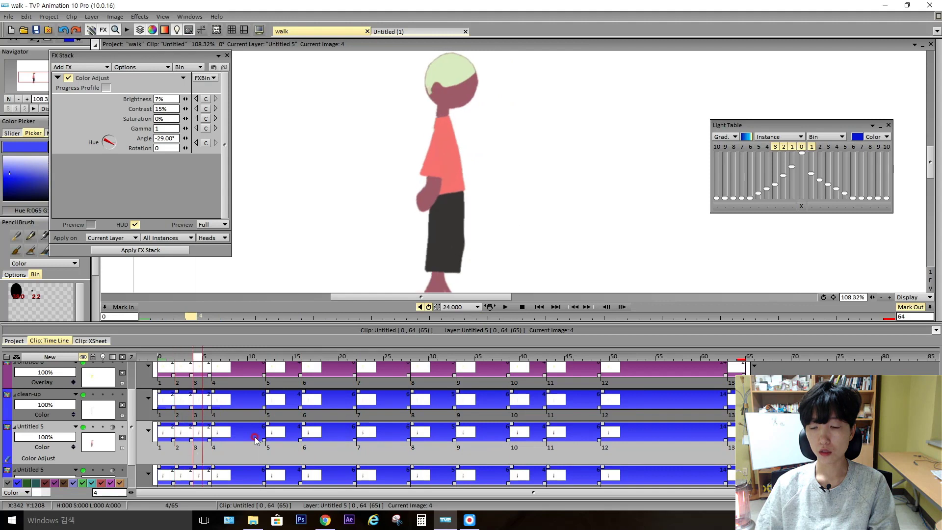
{"action": "key", "text": "ctrl+Right"}
{"action": "key", "text": "ctrl+Right"}
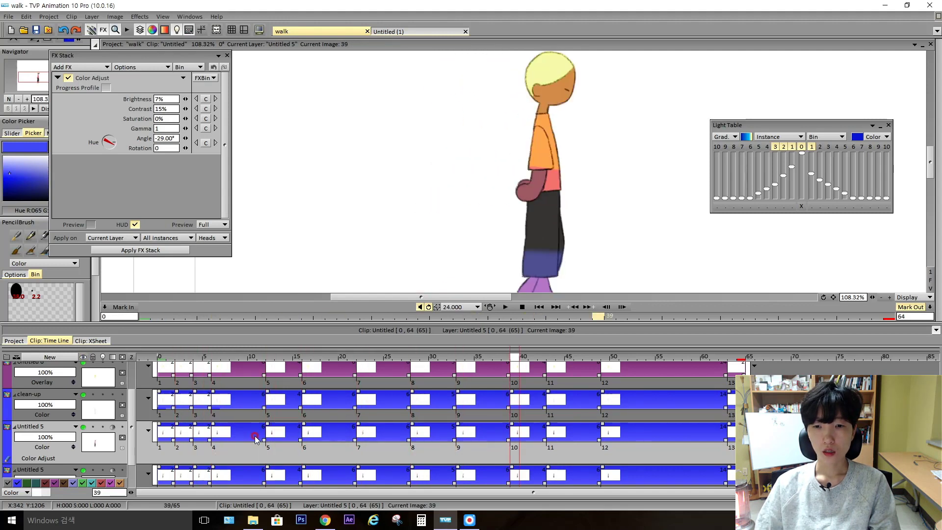
{"action": "key", "text": "ctrl+Left"}
{"action": "key", "text": "ctrl+Left"}
{"action": "key", "text": "ctrl+Left"}
{"action": "key", "text": "ctrl+Left"}
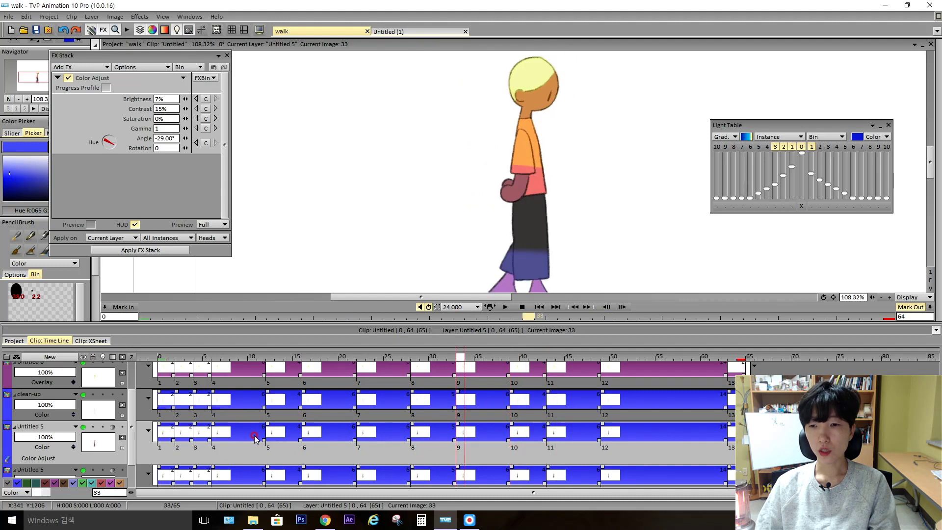
{"action": "key", "text": "ctrl+Left"}
{"action": "key", "text": "ctrl+Left"}
{"action": "key", "text": "ctrl+Left"}
{"action": "key", "text": "ctrl+Left"}
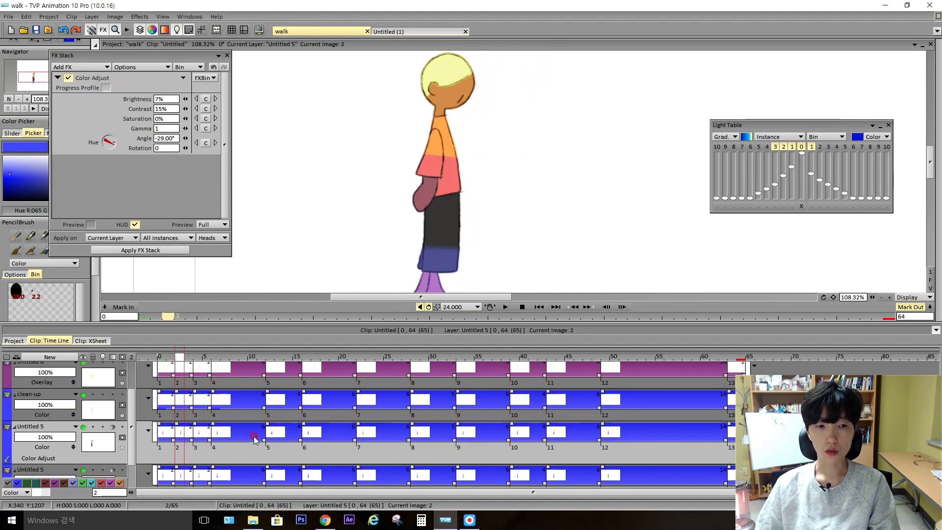
{"action": "key", "text": "ctrl+Right"}
{"action": "key", "text": "ctrl+Right"}
{"action": "key", "text": "ctrl+Right"}
{"action": "key", "text": "ctrl+Right"}
{"action": "key", "text": "ctrl+Right"}
{"action": "key", "text": "ctrl+Right"}
{"action": "key", "text": "ctrl+Right"}
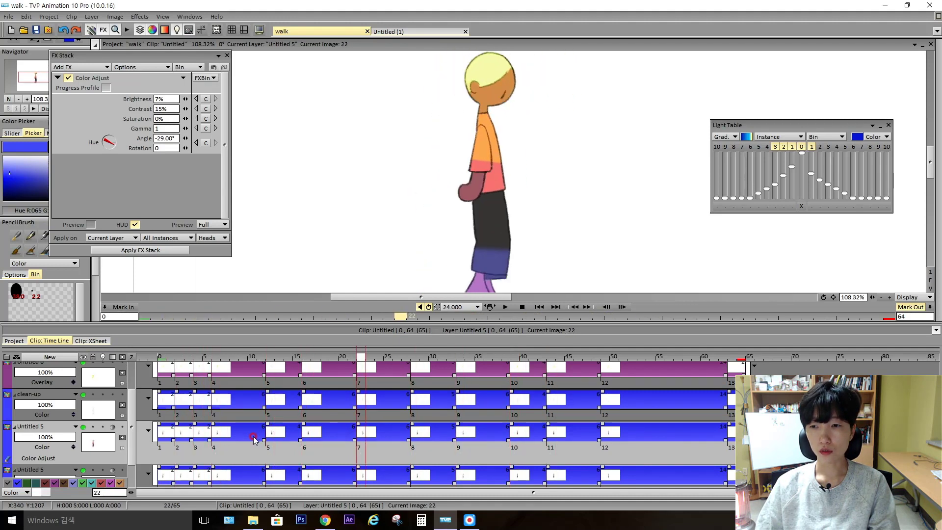
{"action": "key", "text": "ctrl+Left"}
{"action": "key", "text": "ctrl+Left"}
{"action": "key", "text": "ctrl+Left"}
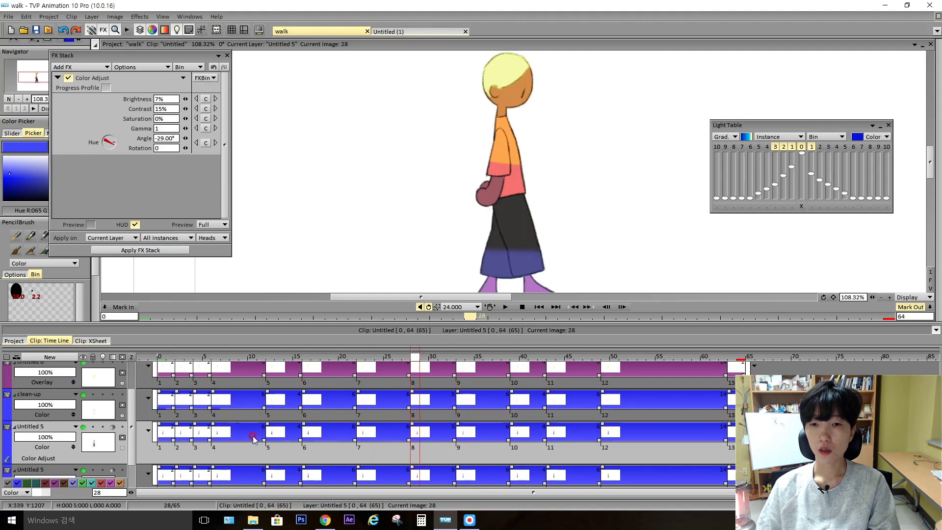
- Disable the Color Adjust effect in the stack and collapse its settings
{"action": "left_click", "coordinate": [183, 78]}
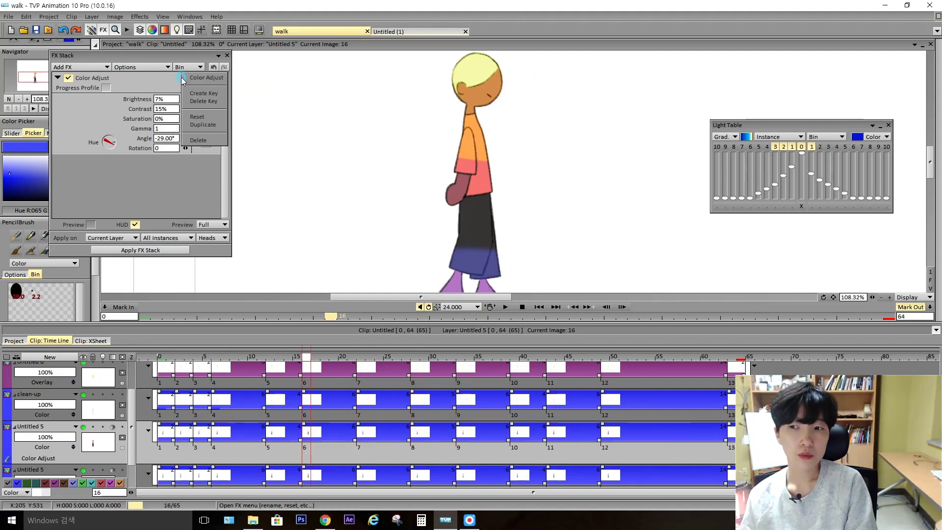
{"action": "left_click", "coordinate": [149, 159]}
{"action": "left_click", "coordinate": [68, 77]}
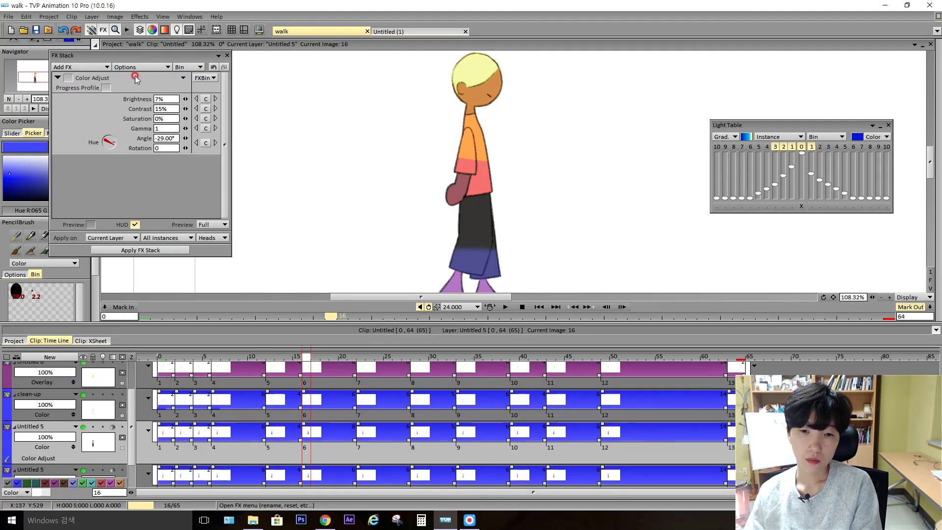
{"action": "left_click", "coordinate": [58, 77]}
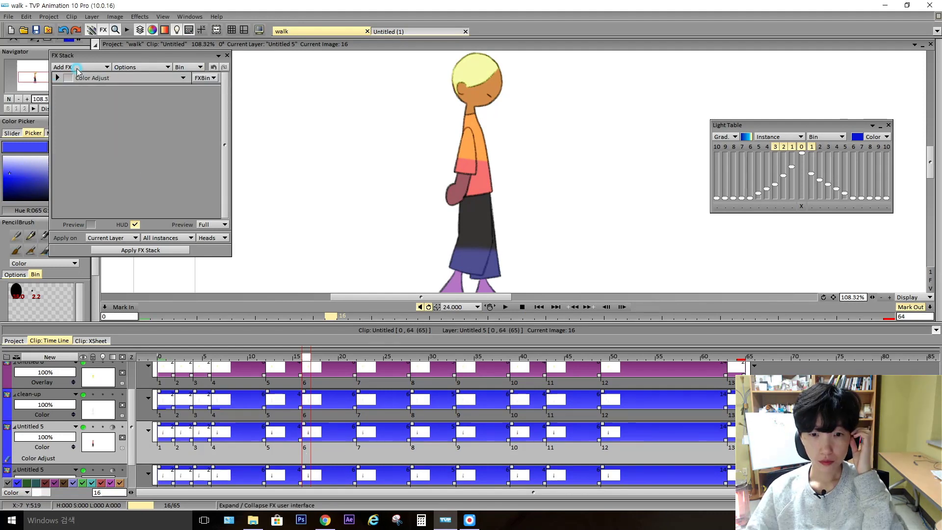
- Add a Color Replacer effect for the clean-up layer and display only the current layer
{"action": "left_click", "coordinate": [106, 67]}
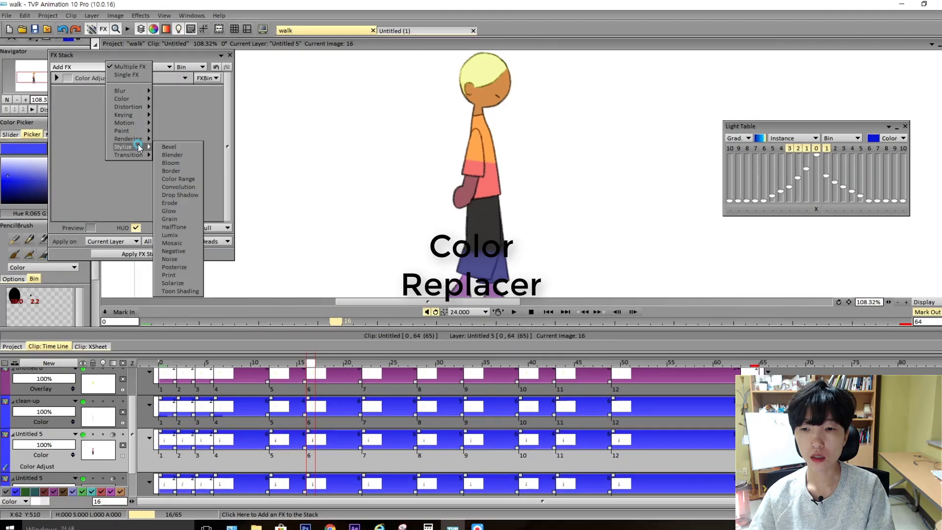
{"action": "left_click", "coordinate": [143, 99]}
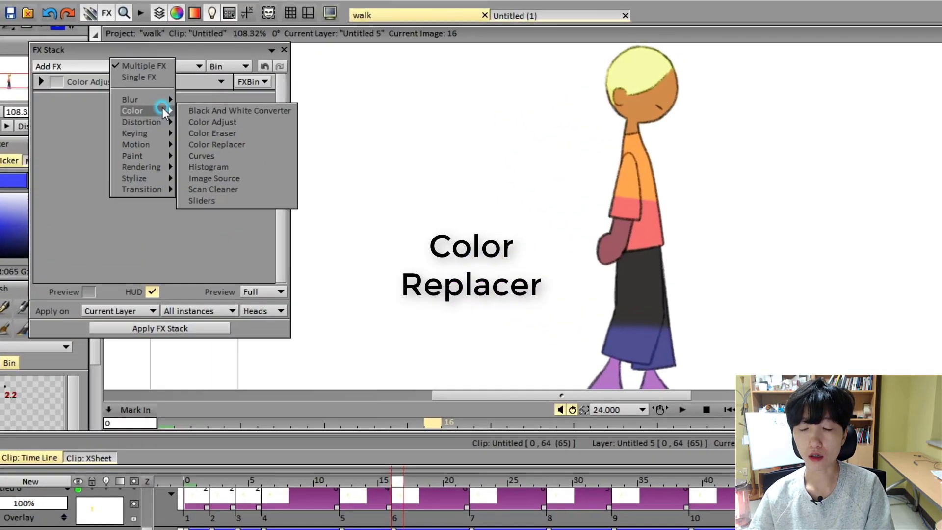
{"action": "left_click", "coordinate": [248, 145]}
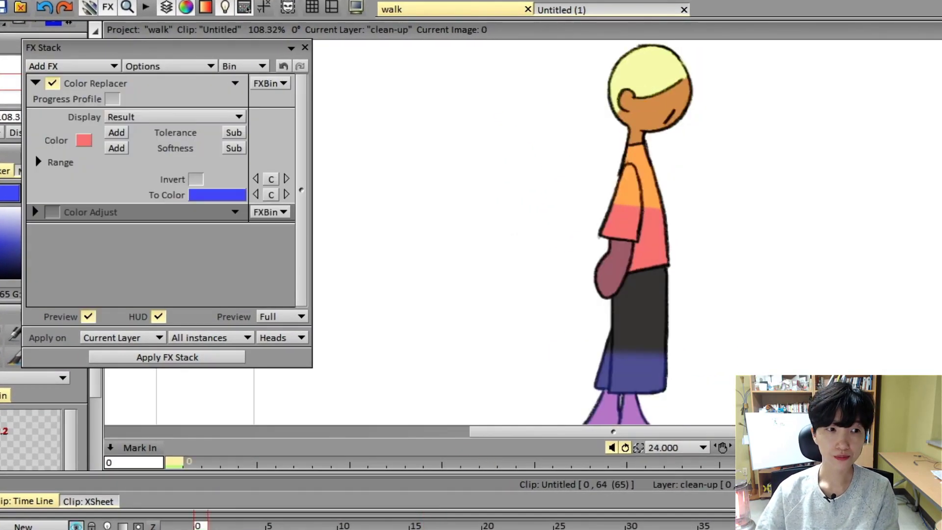
{"action": "left_click", "coordinate": [204, 512]}
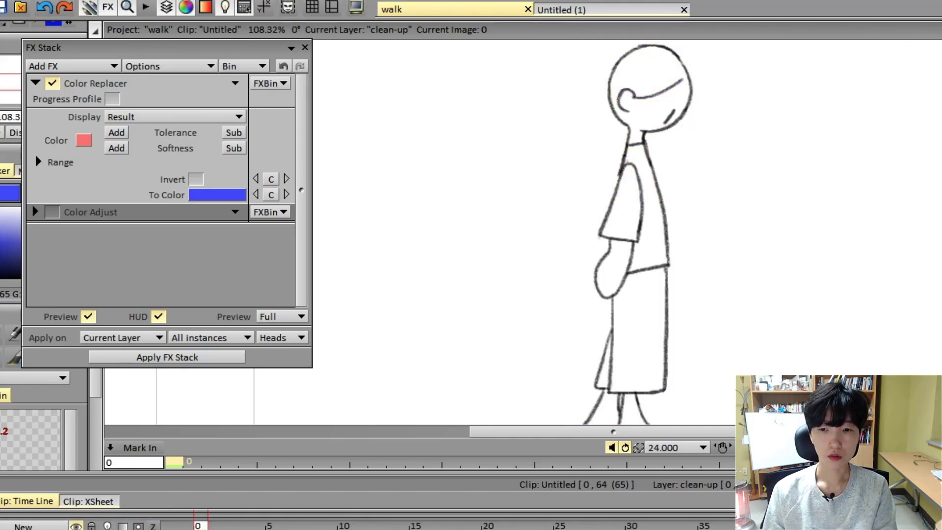
- Recolour the clean-up line art blue with the Sketch Panel RGB and sample that blue as the Color Replacer's source colour
{"action": "left_click_drag", "start_coordinate": [930, 156], "coordinate": [930, 156]}
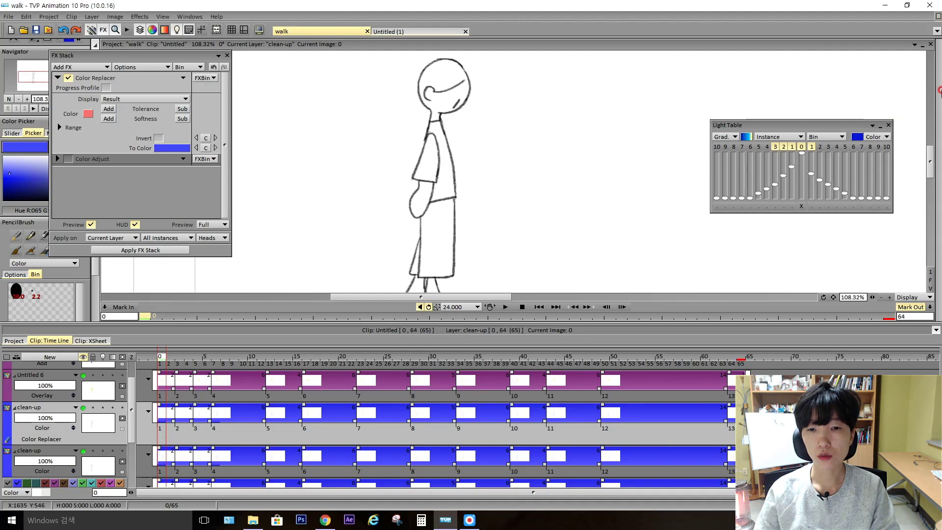
{"action": "mouse_move", "coordinate": [940, 91]}
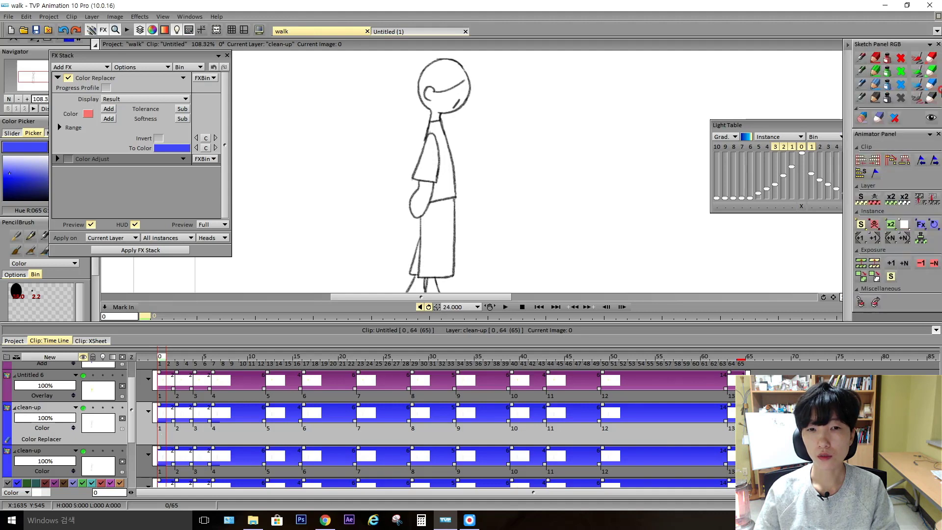
{"action": "left_click", "coordinate": [888, 84]}
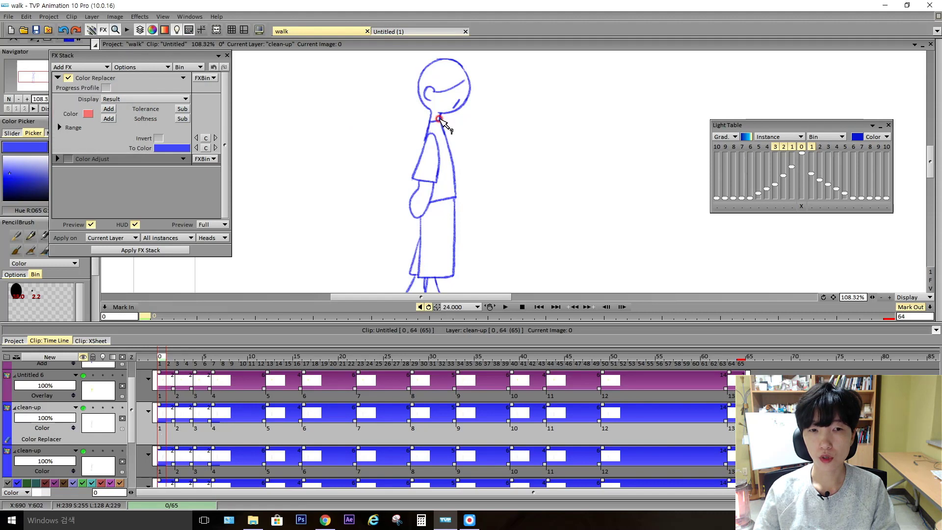
{"action": "left_click", "coordinate": [440, 118]}
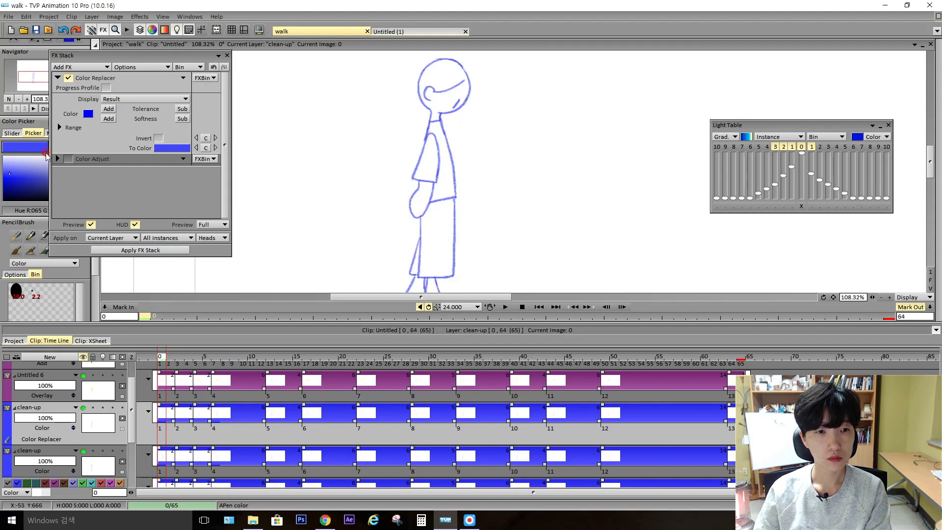
- Set the Color Replacer's To Color to red, R 245 G 77 B 65
{"action": "left_click_drag", "start_coordinate": [170, 55], "coordinate": [242, 58]}
{"action": "left_click_drag", "start_coordinate": [84, 184], "coordinate": [84, 158]}
{"action": "left_click", "coordinate": [242, 152]}
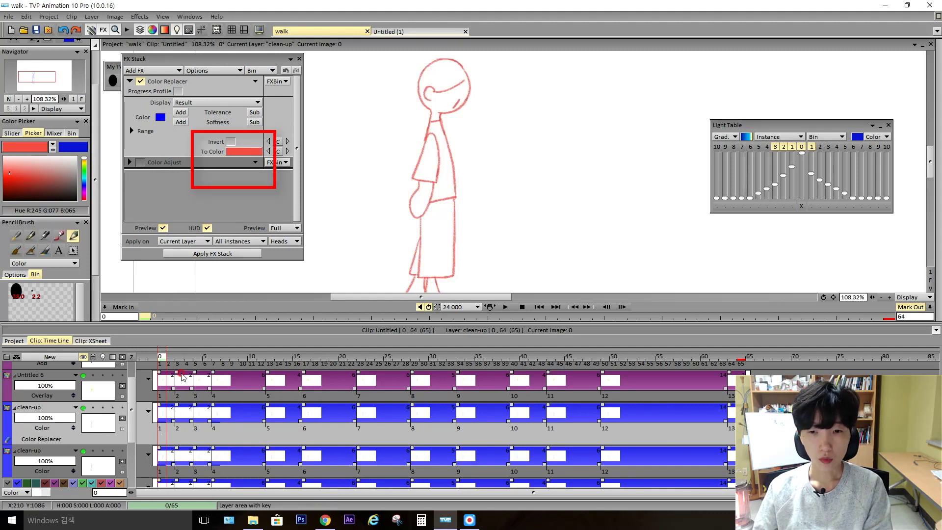
- Select all instances of the clean-up layer, recolour their lines blue with the Sketch Panel RGB, and scrub through the frames to check them
{"action": "mouse_move", "coordinate": [167, 363]}
{"action": "left_mouse_down"}
{"action": "mouse_move", "coordinate": [262, 363]}
{"action": "mouse_move", "coordinate": [160, 372]}
{"action": "mouse_move", "coordinate": [247, 376]}
{"action": "mouse_move", "coordinate": [358, 365]}
{"action": "mouse_move", "coordinate": [306, 365]}
{"action": "left_mouse_up"}
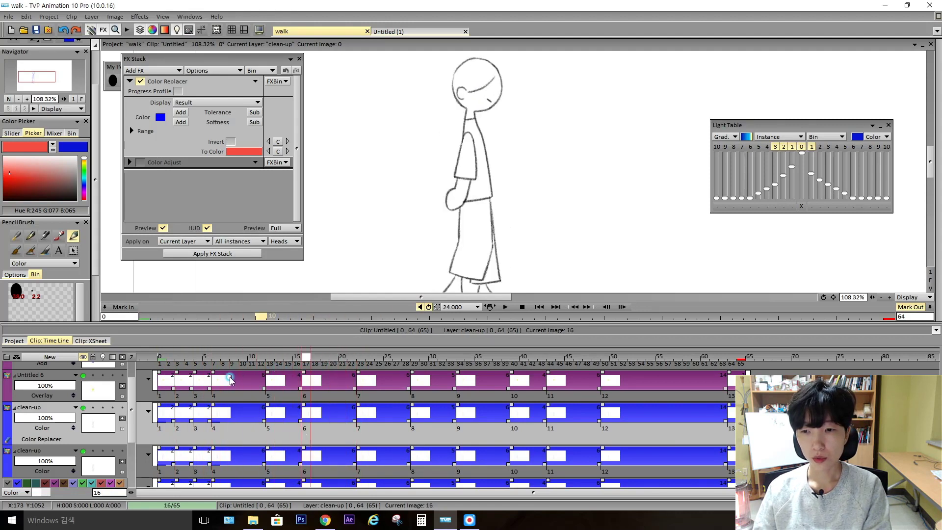
{"action": "left_click_drag", "start_coordinate": [230, 381], "coordinate": [162, 387]}
{"action": "left_click", "coordinate": [162, 429]}
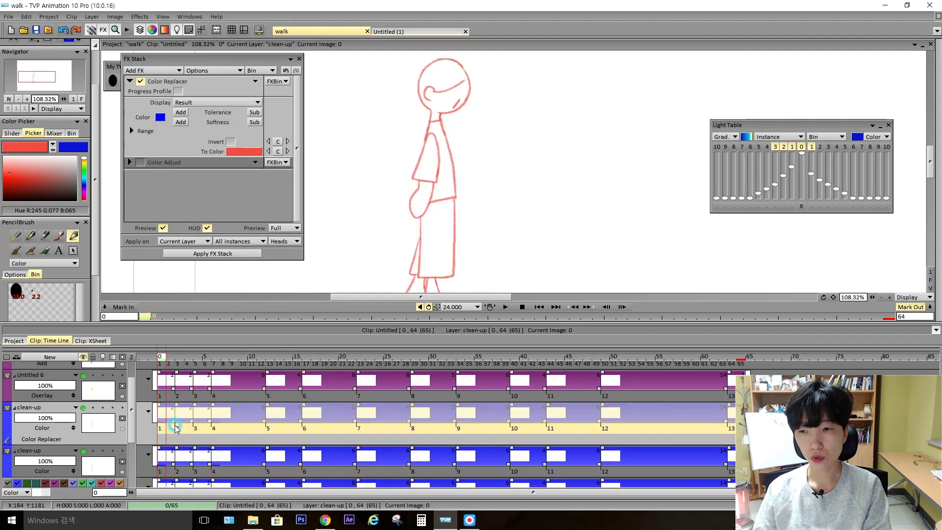
{"action": "mouse_move", "coordinate": [936, 91]}
{"action": "left_click", "coordinate": [887, 83]}
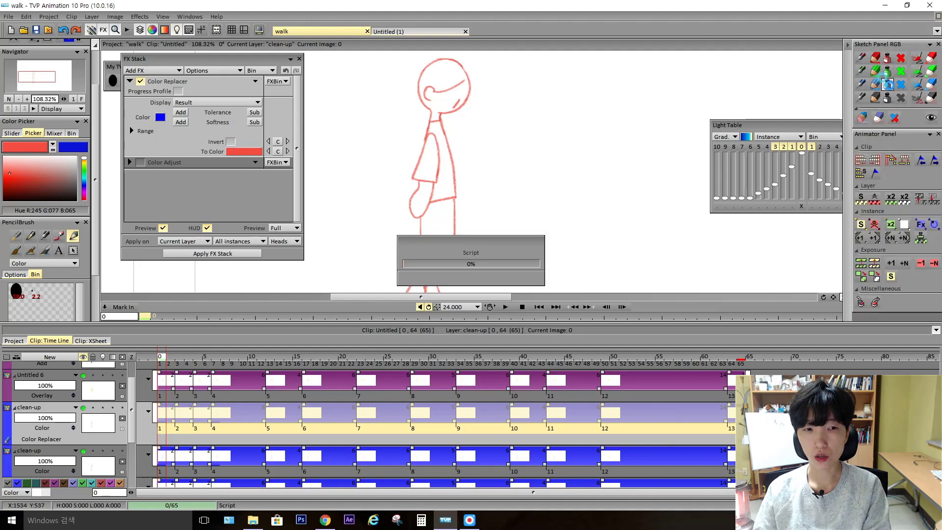
{"action": "mouse_move", "coordinate": [212, 364]}
{"action": "left_mouse_down"}
{"action": "mouse_move", "coordinate": [543, 356]}
{"action": "mouse_move", "coordinate": [158, 362]}
{"action": "mouse_move", "coordinate": [654, 349]}
{"action": "mouse_move", "coordinate": [547, 346]}
{"action": "mouse_move", "coordinate": [155, 377]}
{"action": "left_mouse_up"}
- Compare the Color Replacer result with the preview off and on, and apply the FX stack to all instances of the current layer
{"action": "left_click", "coordinate": [165, 230]}
{"action": "left_click", "coordinate": [163, 228]}
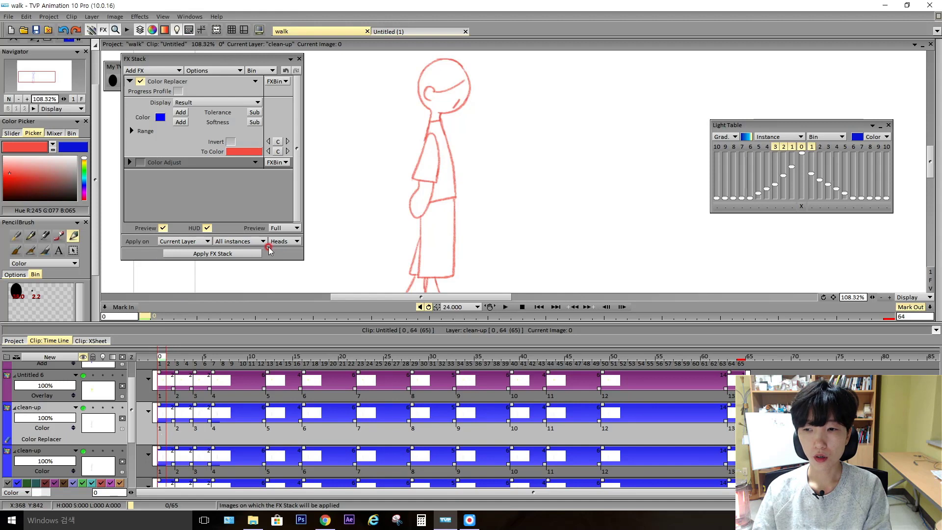
{"action": "left_click", "coordinate": [248, 253]}
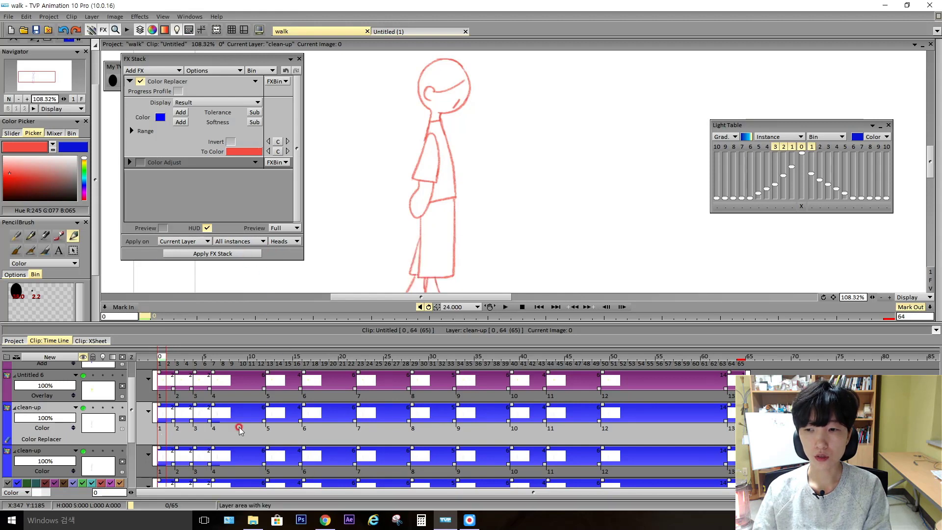
- Display all layers, and hide and collapse the lower duplicate clean-up layer
{"action": "left_click", "coordinate": [83, 356]}
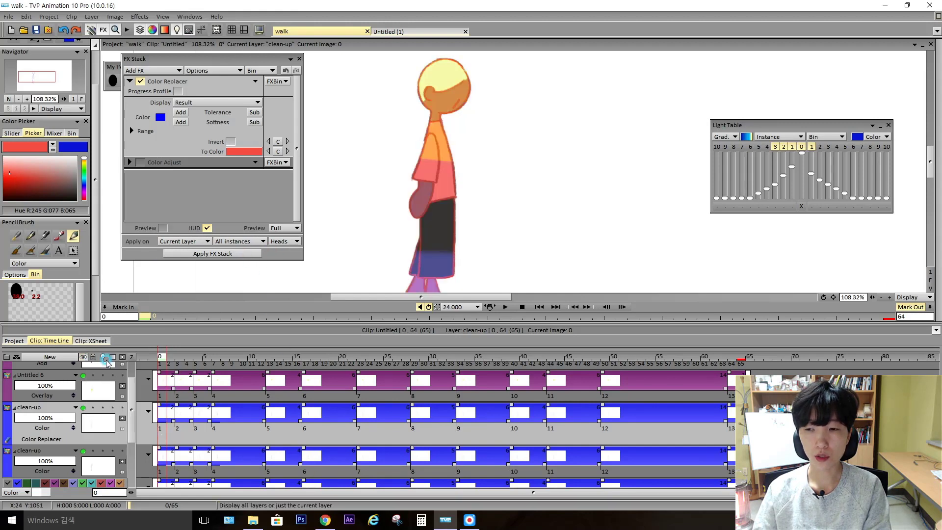
{"action": "left_click", "coordinate": [82, 451]}
{"action": "left_click", "coordinate": [16, 449]}
{"action": "key", "text": "Return"}
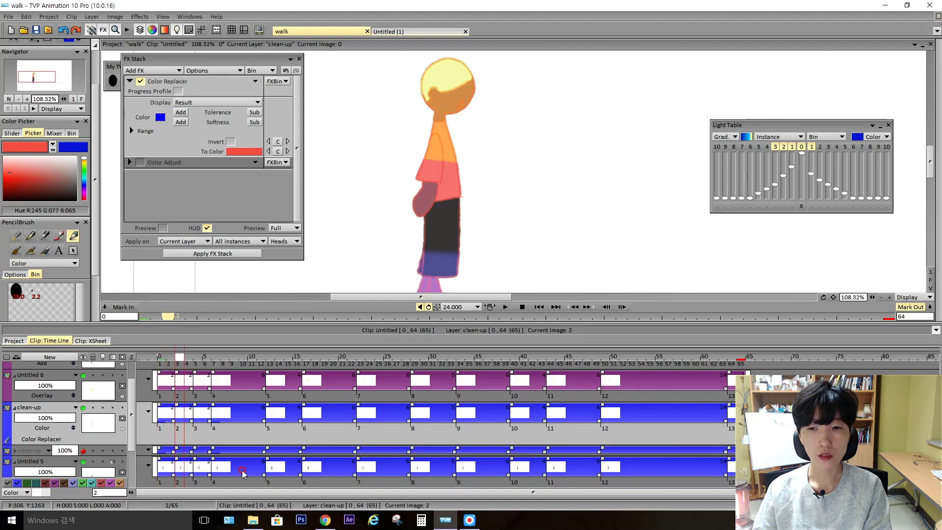
- Set the recoloured clean-up layer's blending mode to Multiply
{"action": "left_click", "coordinate": [59, 428]}
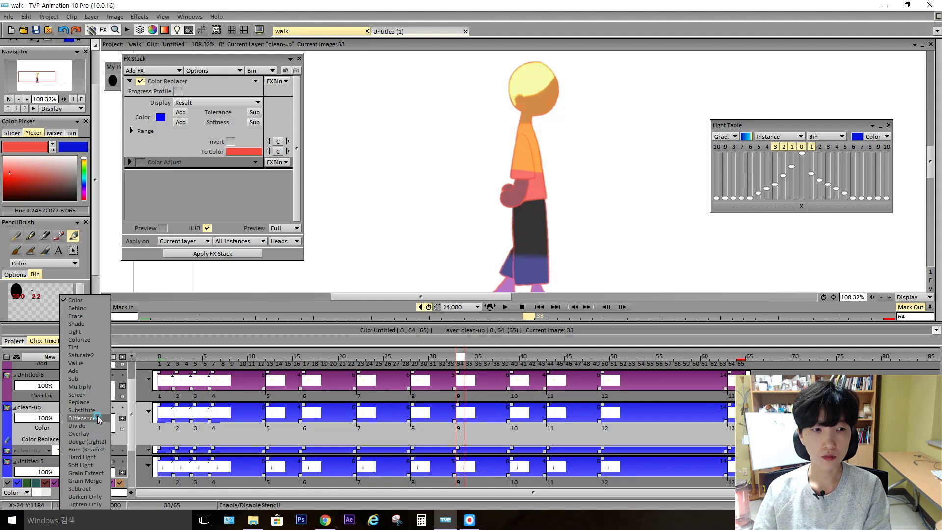
{"action": "left_click", "coordinate": [101, 388]}
- Step forward and back through the walk's frames to examine the red outlines over the coloured character
{"action": "key", "text": "Right"}
{"action": "key", "text": "Right"}
{"action": "key", "text": "Right"}
{"action": "key", "text": "Right"}
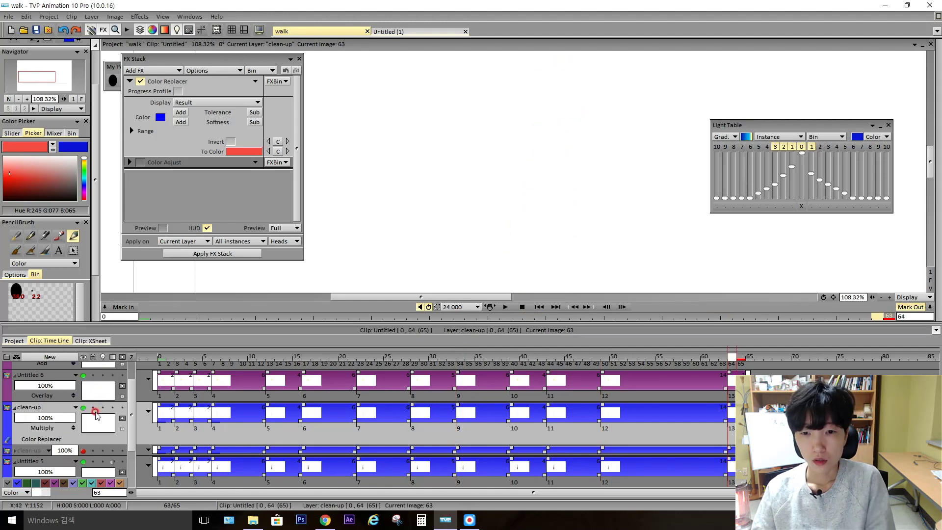
{"action": "key", "text": "Left"}
{"action": "key", "text": "Left"}
{"action": "key", "text": "Left"}
{"action": "key", "text": "Left"}
{"action": "key", "text": "Left"}
{"action": "key", "text": "Left"}
{"action": "key", "text": "Left"}
{"action": "key", "text": "Left"}
{"action": "key", "text": "Left"}
{"action": "key", "text": "Left"}
{"action": "key", "text": "Left"}
{"action": "key", "text": "Left"}
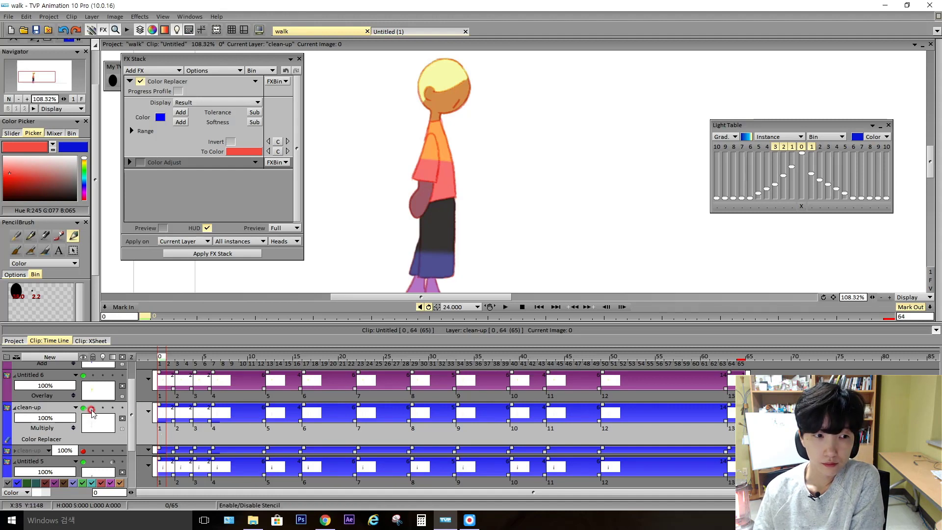
- Hide the recoloured clean-up layer and show the original clean-up layer
{"action": "left_click", "coordinate": [83, 408]}
{"action": "left_click", "coordinate": [83, 451]}
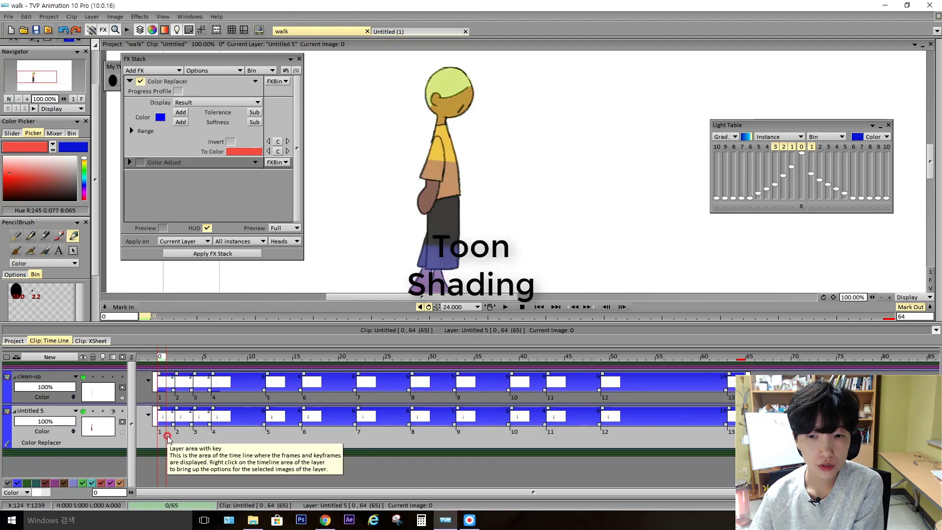
- Add a Toon Shading effect from the Stylize group to the FX stack for the Untitled 5 layer
{"action": "left_click", "coordinate": [168, 81]}
{"action": "left_click", "coordinate": [168, 70]}
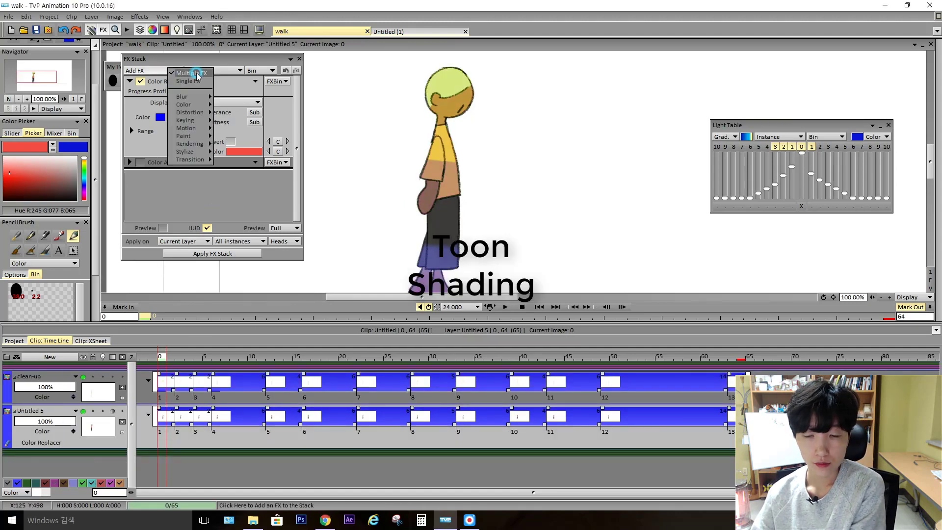
{"action": "mouse_move", "coordinate": [207, 123]}
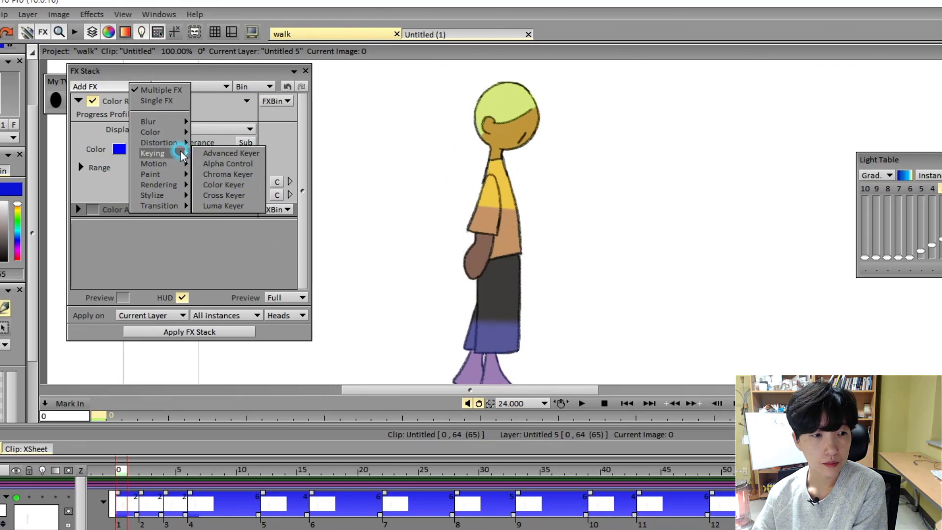
{"action": "left_click", "coordinate": [181, 132]}
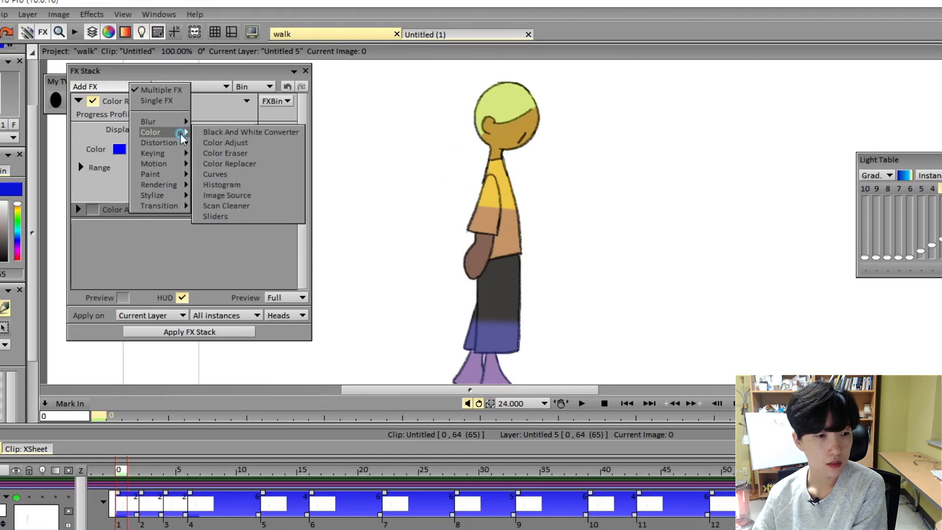
{"action": "mouse_move", "coordinate": [180, 195]}
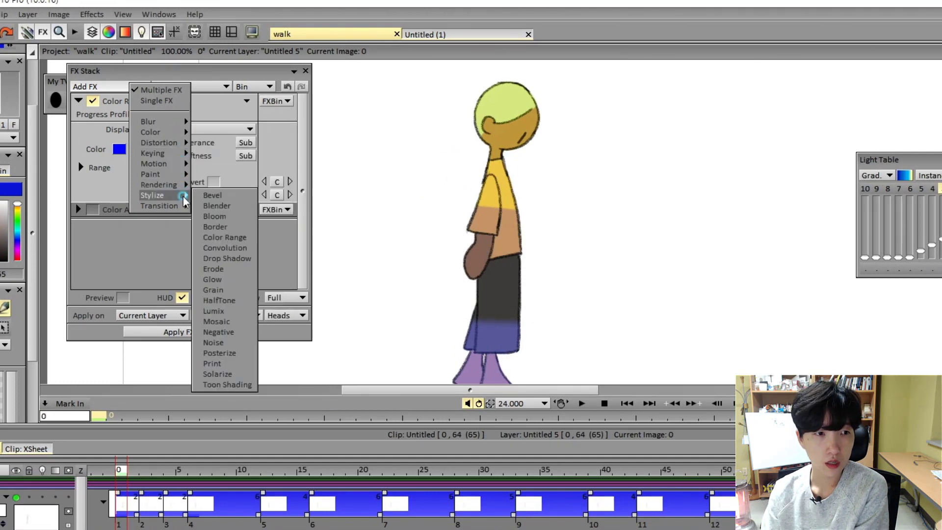
{"action": "left_click", "coordinate": [228, 385]}
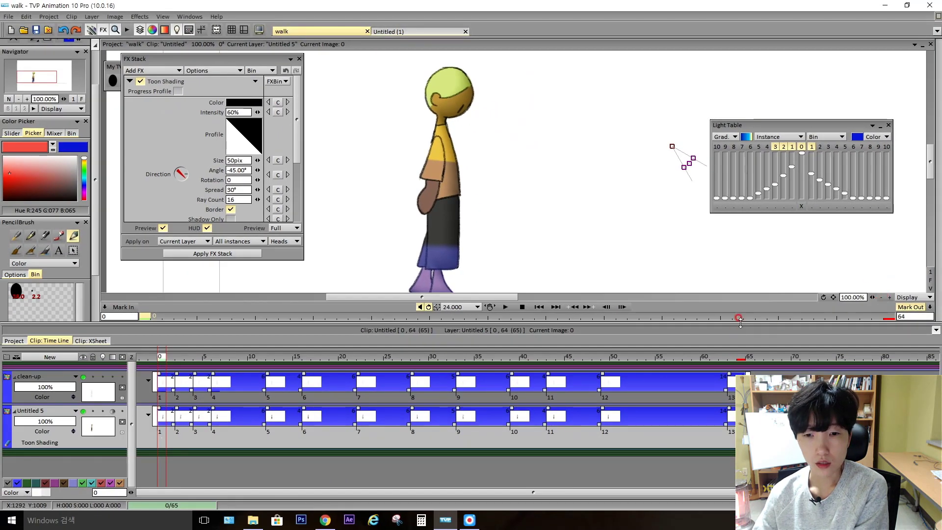
- Duplicate the Untitled 5 layer and make the upper copy the current layer for the effect
{"action": "left_click_drag", "start_coordinate": [741, 322], "coordinate": [743, 349]}
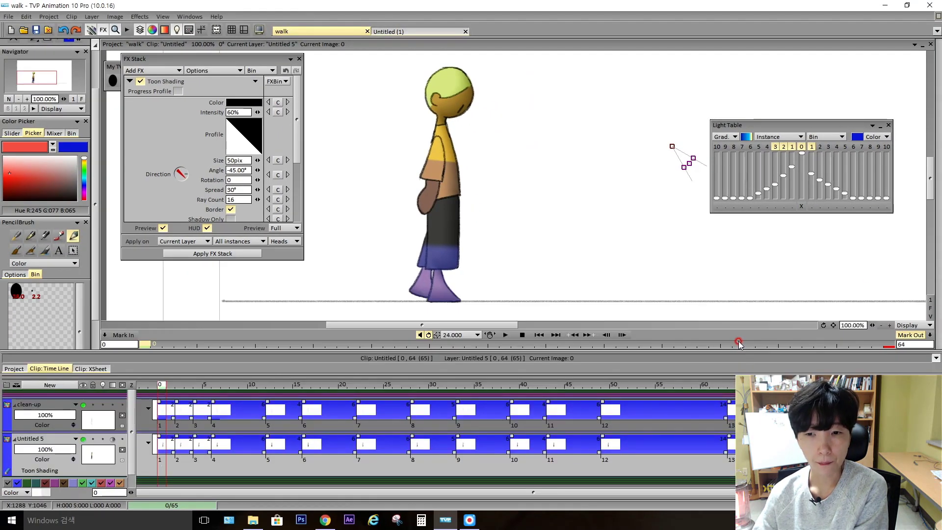
{"action": "right_click", "coordinate": [106, 456]}
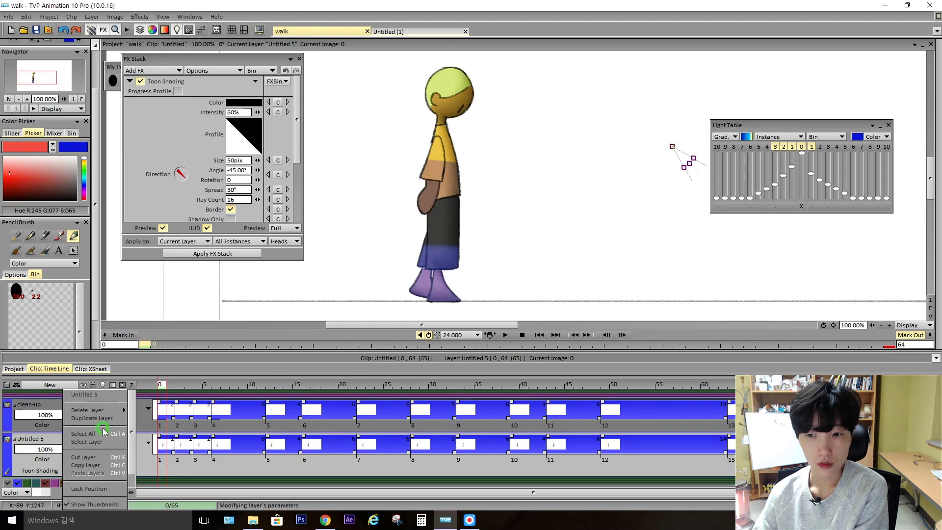
{"action": "left_click", "coordinate": [106, 420]}
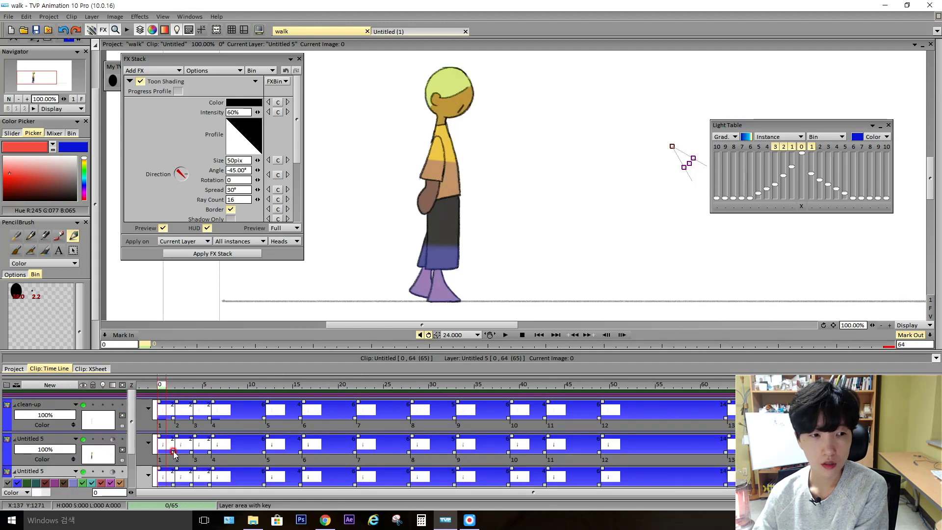
{"action": "left_click", "coordinate": [159, 458]}
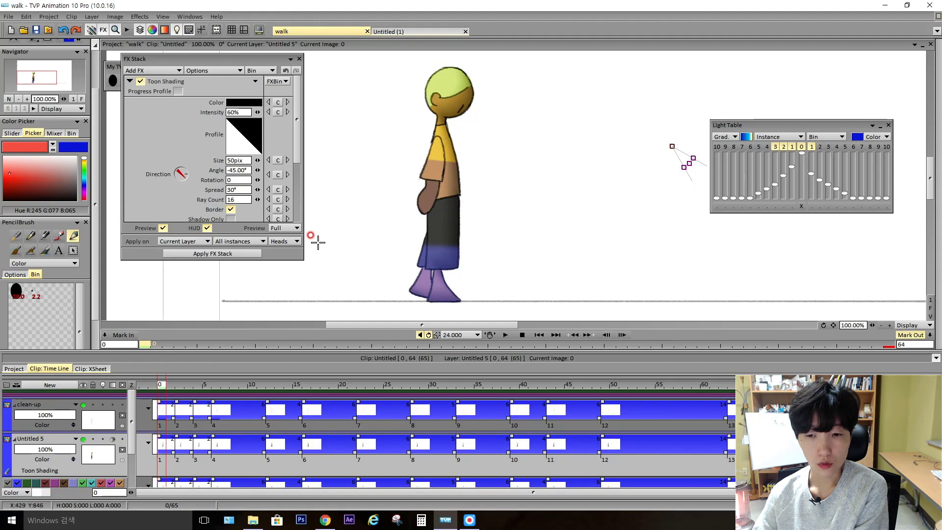
- Set the Toon Shading colour to blue and adjust its light handles to an angle of -147°, size 69 pix and spread 82°
{"action": "mouse_move", "coordinate": [244, 105]}
{"action": "left_mouse_down"}
{"action": "mouse_move", "coordinate": [93, 147]}
{"action": "mouse_move", "coordinate": [80, 158]}
{"action": "mouse_move", "coordinate": [84, 179]}
{"action": "mouse_move", "coordinate": [90, 157]}
{"action": "left_mouse_up"}
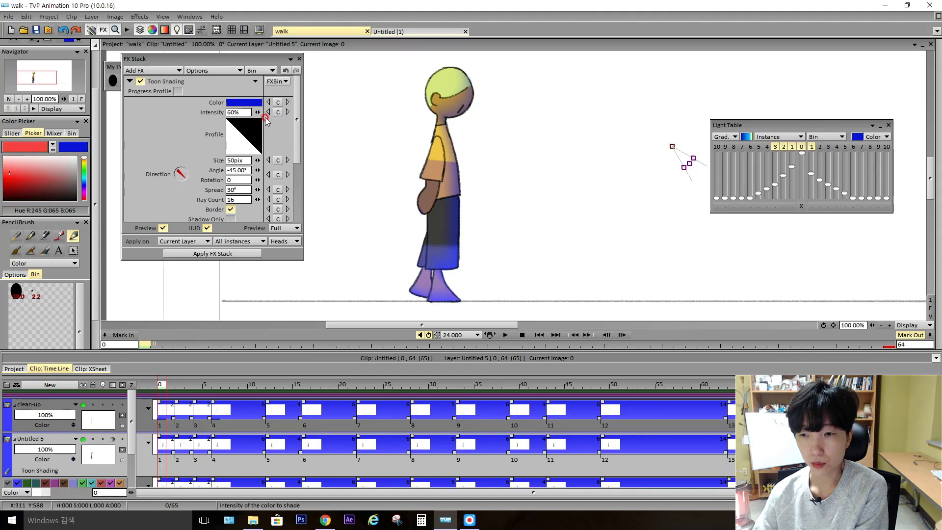
{"action": "left_click_drag", "start_coordinate": [184, 181], "coordinate": [237, 170]}
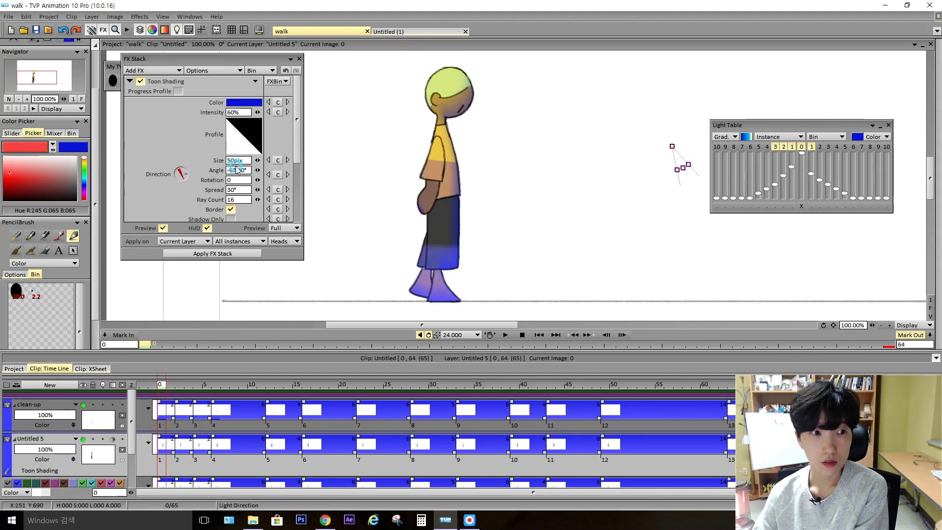
{"action": "mouse_move", "coordinate": [673, 146]}
{"action": "left_mouse_down"}
{"action": "mouse_move", "coordinate": [637, 89]}
{"action": "mouse_move", "coordinate": [605, 126]}
{"action": "mouse_move", "coordinate": [570, 124]}
{"action": "mouse_move", "coordinate": [536, 156]}
{"action": "mouse_move", "coordinate": [591, 147]}
{"action": "left_mouse_up"}
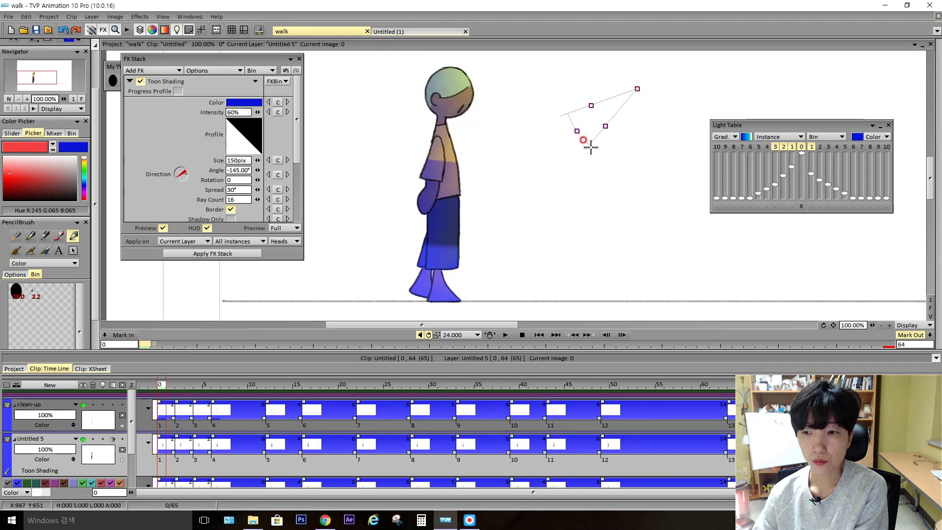
{"action": "mouse_move", "coordinate": [637, 85]}
{"action": "left_mouse_down"}
{"action": "mouse_move", "coordinate": [571, 95]}
{"action": "mouse_move", "coordinate": [607, 125]}
{"action": "mouse_move", "coordinate": [611, 109]}
{"action": "mouse_move", "coordinate": [599, 105]}
{"action": "mouse_move", "coordinate": [612, 113]}
{"action": "mouse_move", "coordinate": [596, 77]}
{"action": "mouse_move", "coordinate": [553, 65]}
{"action": "mouse_move", "coordinate": [523, 109]}
{"action": "mouse_move", "coordinate": [532, 112]}
{"action": "mouse_move", "coordinate": [540, 78]}
{"action": "mouse_move", "coordinate": [557, 85]}
{"action": "mouse_move", "coordinate": [520, 78]}
{"action": "left_mouse_up"}
{"action": "left_click", "coordinate": [881, 324]}
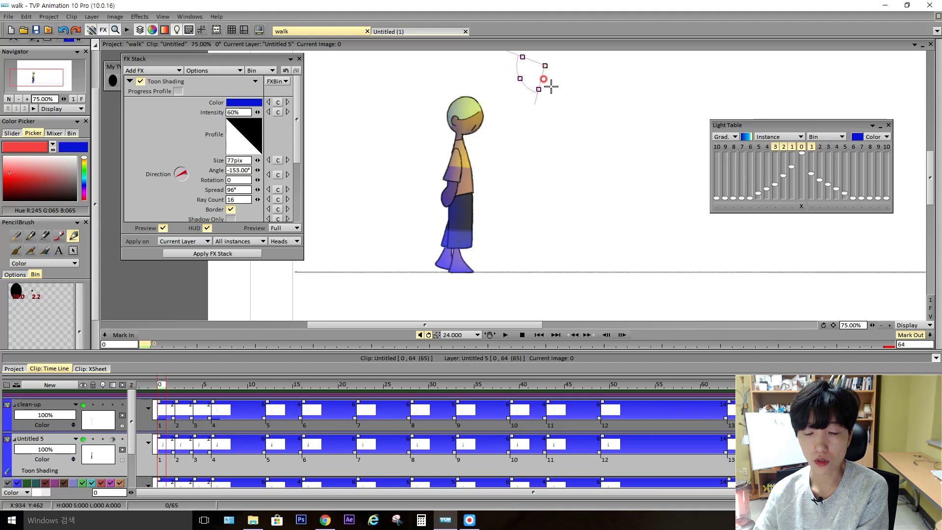
{"action": "left_click_drag", "start_coordinate": [538, 89], "coordinate": [536, 88]}
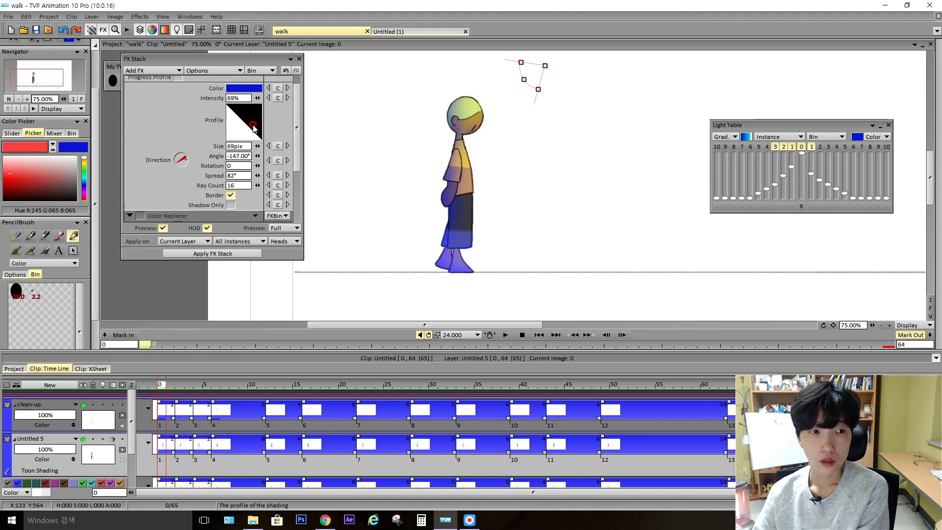
- Reshape the Toon Shading profile from a mid-height start to a sharp vertical drop near the end, and smooth the curve
{"action": "left_click", "coordinate": [254, 127]}
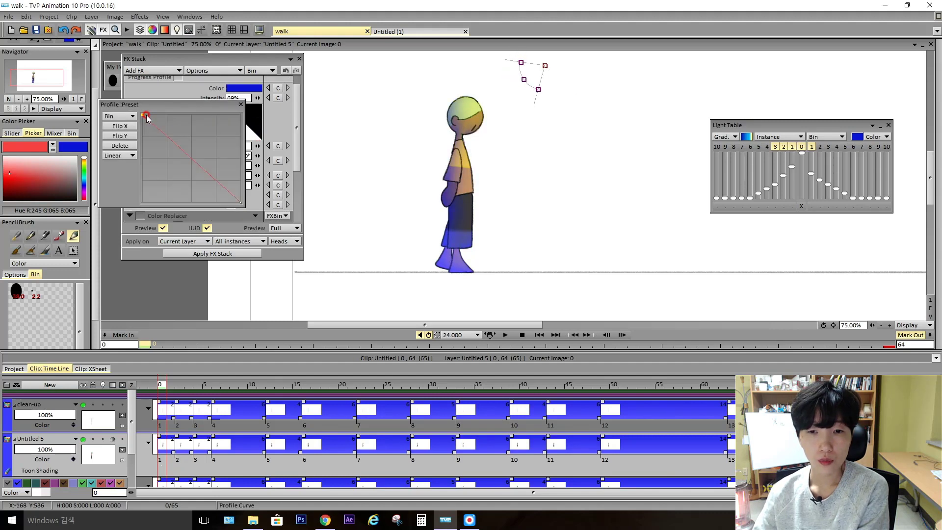
{"action": "left_click_drag", "start_coordinate": [139, 160], "coordinate": [138, 158]}
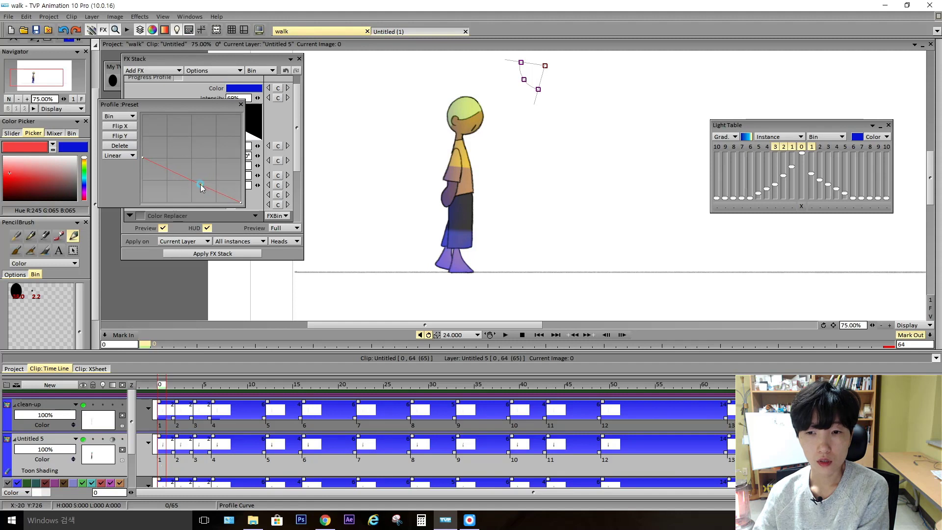
{"action": "left_click", "coordinate": [214, 158]}
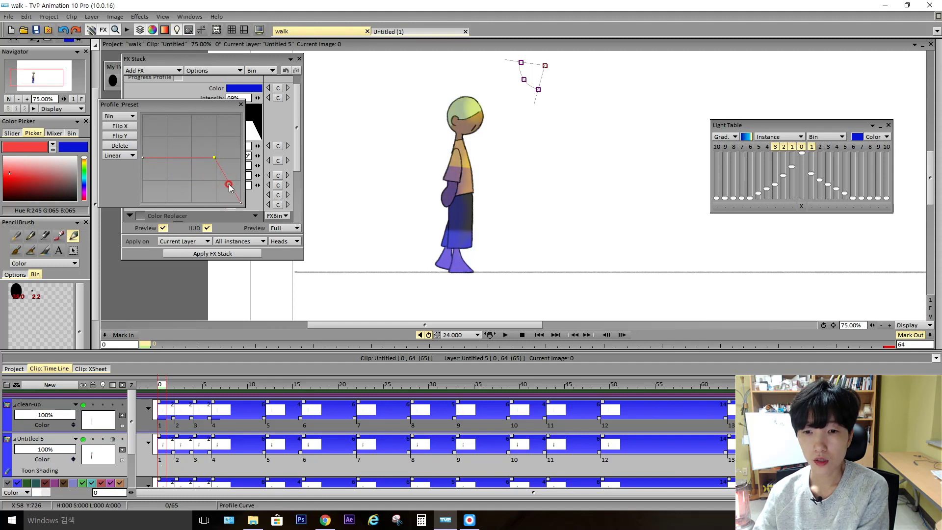
{"action": "left_click_drag", "start_coordinate": [216, 138], "coordinate": [217, 135]}
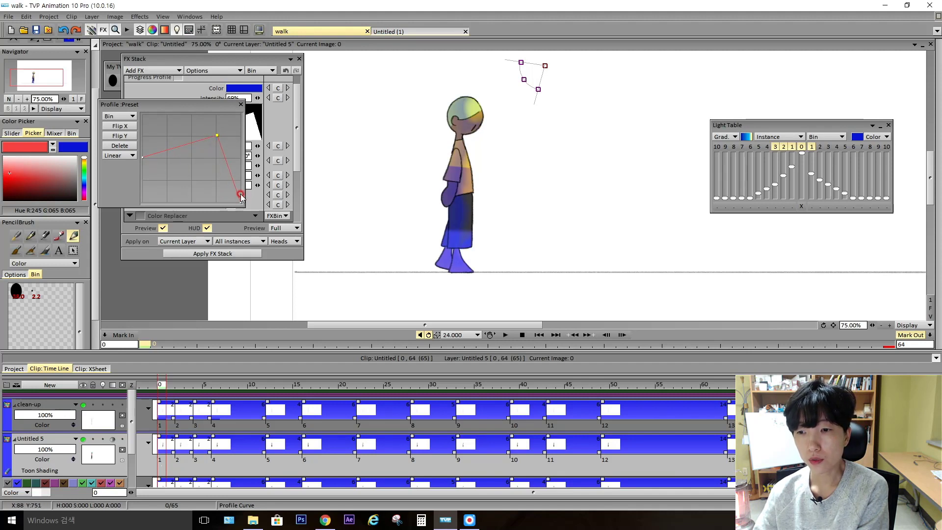
{"action": "left_click", "coordinate": [167, 254]}
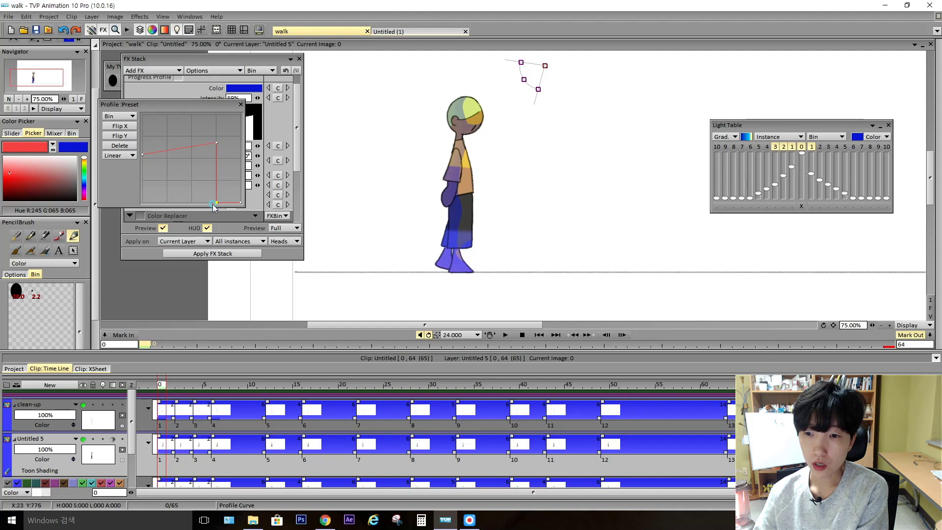
{"action": "left_click", "coordinate": [132, 155]}
{"action": "left_click", "coordinate": [142, 163]}
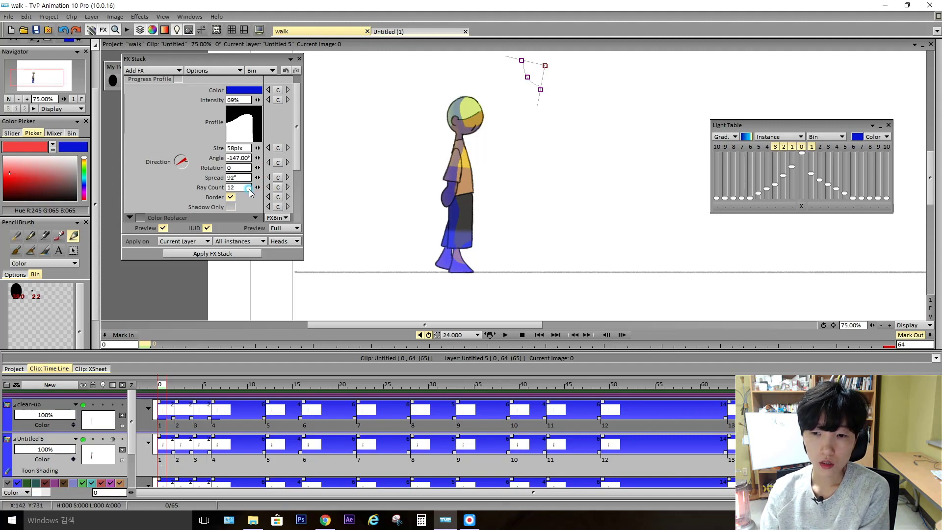
- Set the Toon Shading ray count to 16 and its intensity to 47%
{"action": "left_click_drag", "start_coordinate": [259, 188], "coordinate": [254, 194]}
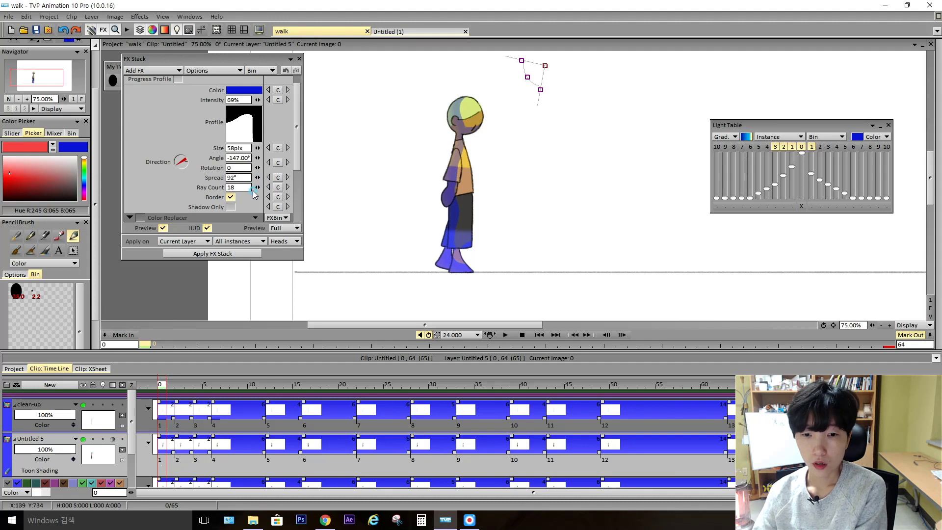
{"action": "left_click_drag", "start_coordinate": [297, 162], "coordinate": [297, 137]}
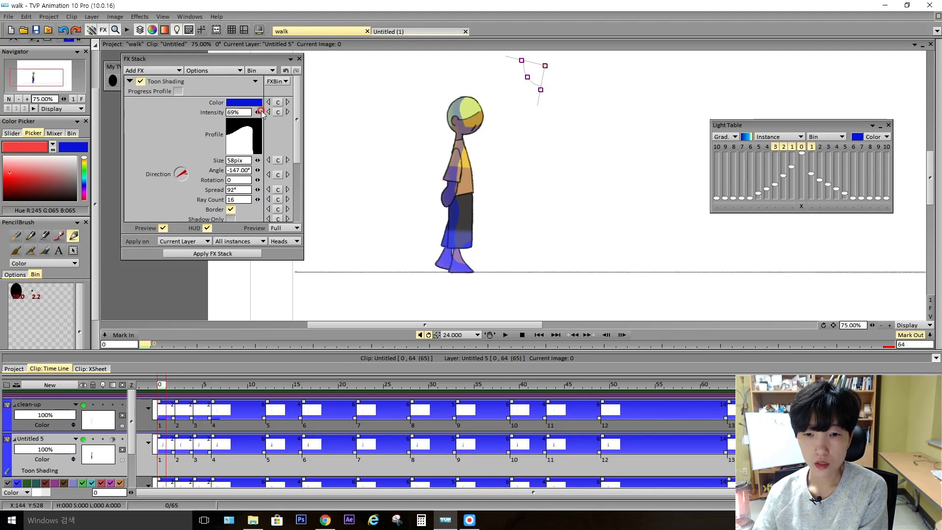
{"action": "left_click", "coordinate": [200, 167]}
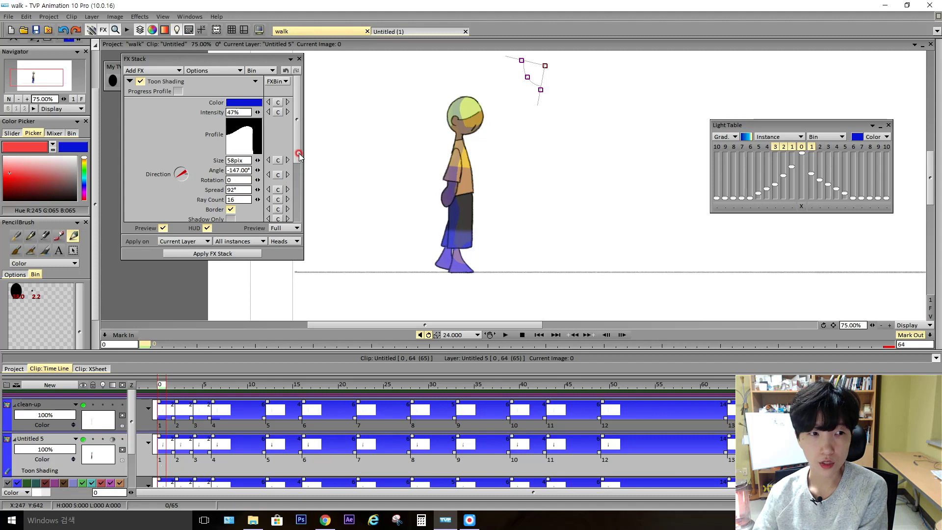
- Set the Toon Shading ray count to 24 at 47% intensity, apply the FX stack to all instances, and preview the walk
{"action": "mouse_move", "coordinate": [298, 156]}
{"action": "left_mouse_down"}
{"action": "mouse_move", "coordinate": [299, 166]}
{"action": "mouse_move", "coordinate": [299, 158]}
{"action": "left_mouse_up"}
{"action": "left_click", "coordinate": [230, 126]}
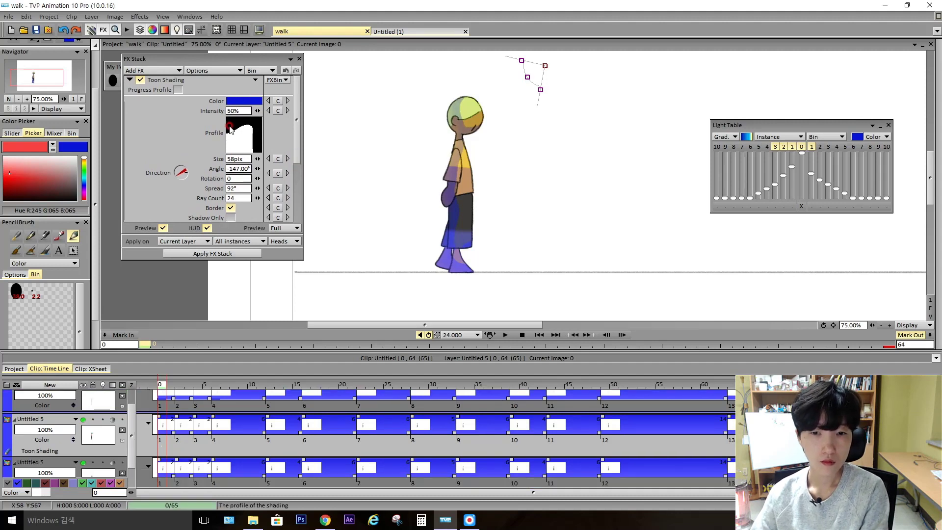
{"action": "left_click_drag", "start_coordinate": [258, 110], "coordinate": [257, 111]}
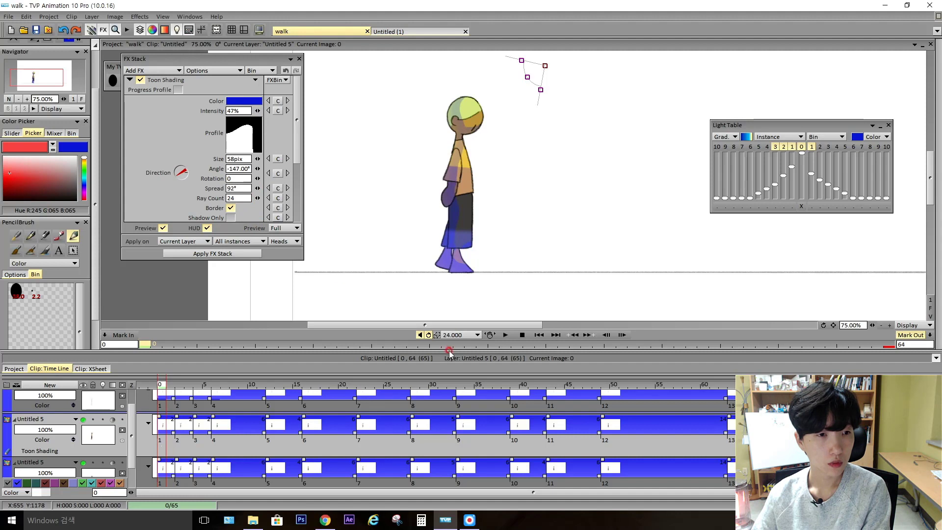
{"action": "left_click", "coordinate": [218, 254]}
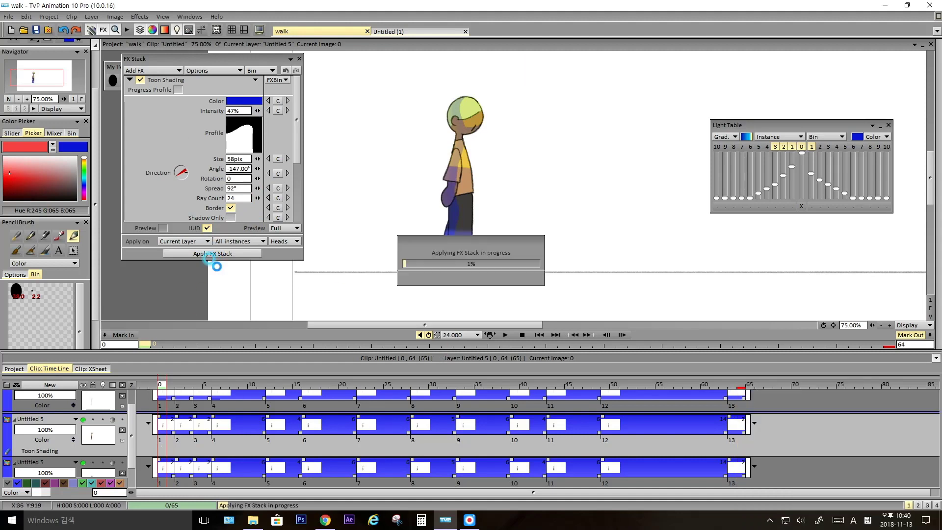
{"action": "left_click", "coordinate": [505, 335]}
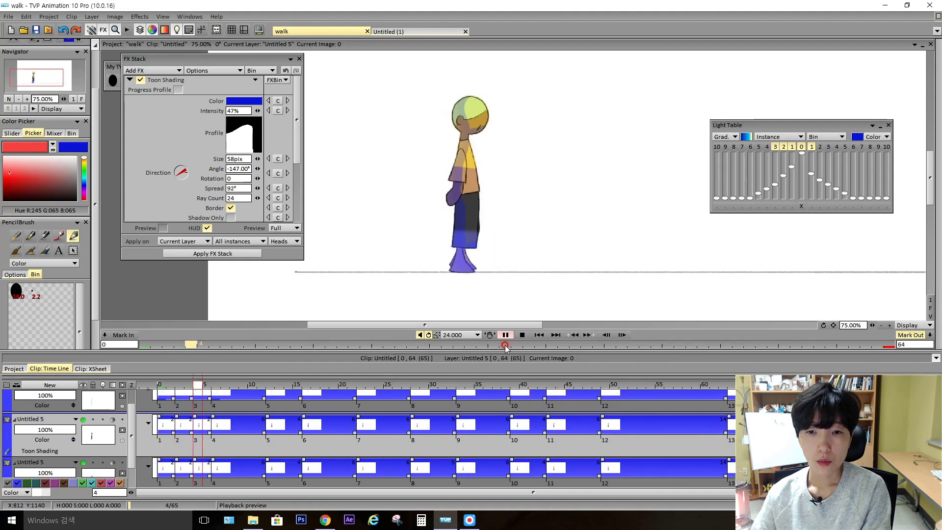
{"action": "left_click", "coordinate": [505, 335]}
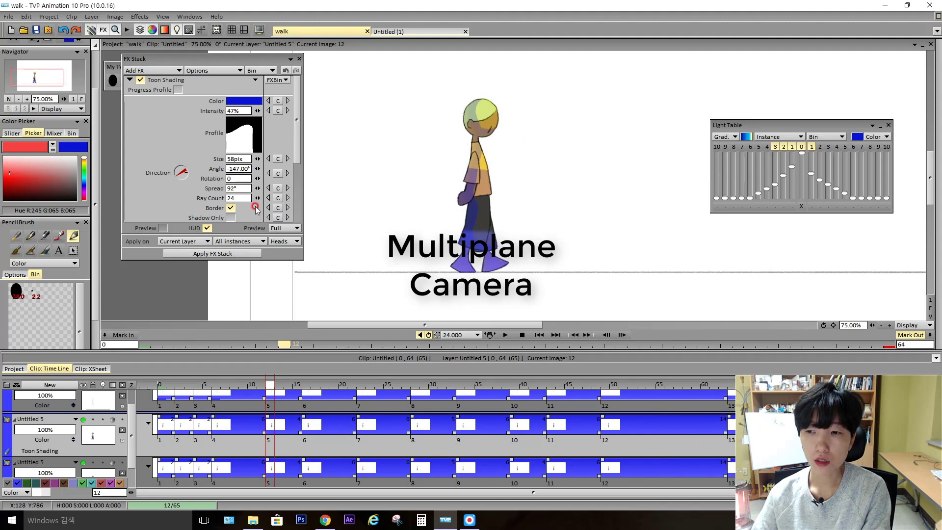
- Create a new layer for the scenery and close the FX Stack
{"action": "left_click", "coordinate": [294, 71]}
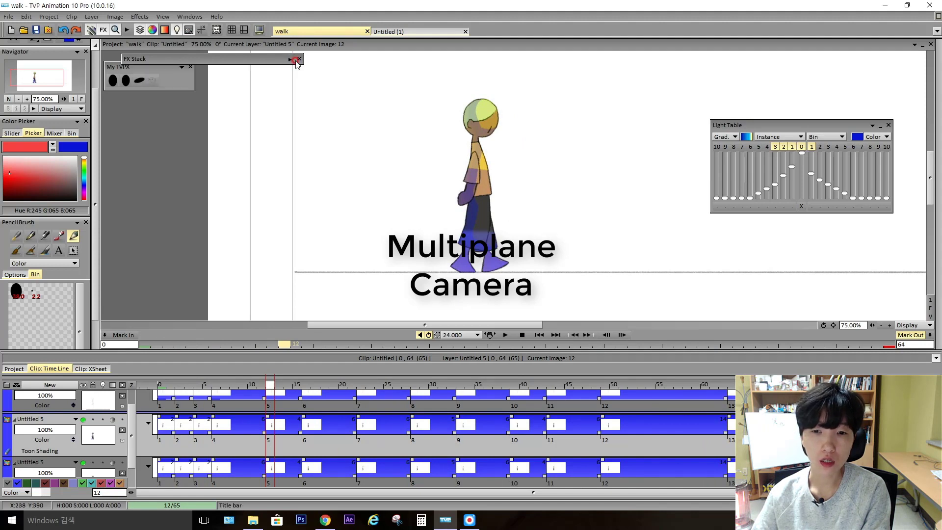
{"action": "left_click", "coordinate": [83, 420]}
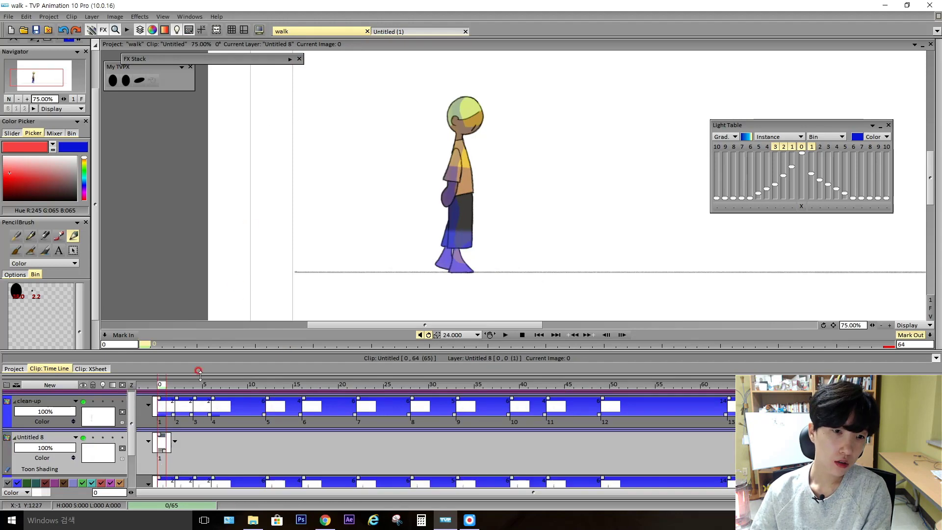
{"action": "left_click", "coordinate": [290, 59]}
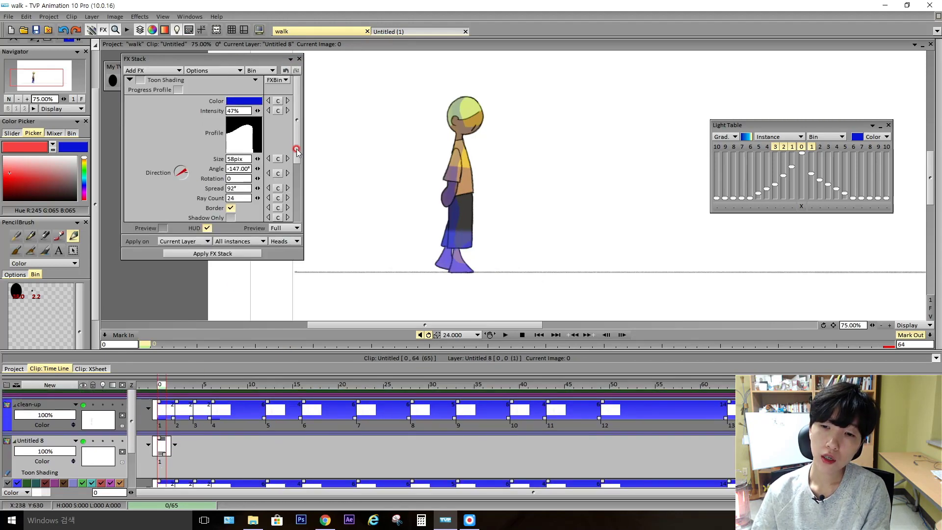
{"action": "mouse_move", "coordinate": [296, 147]}
{"action": "left_mouse_down"}
{"action": "mouse_move", "coordinate": [296, 181]}
{"action": "mouse_move", "coordinate": [296, 137]}
{"action": "left_mouse_up"}
{"action": "left_click", "coordinate": [299, 59]}
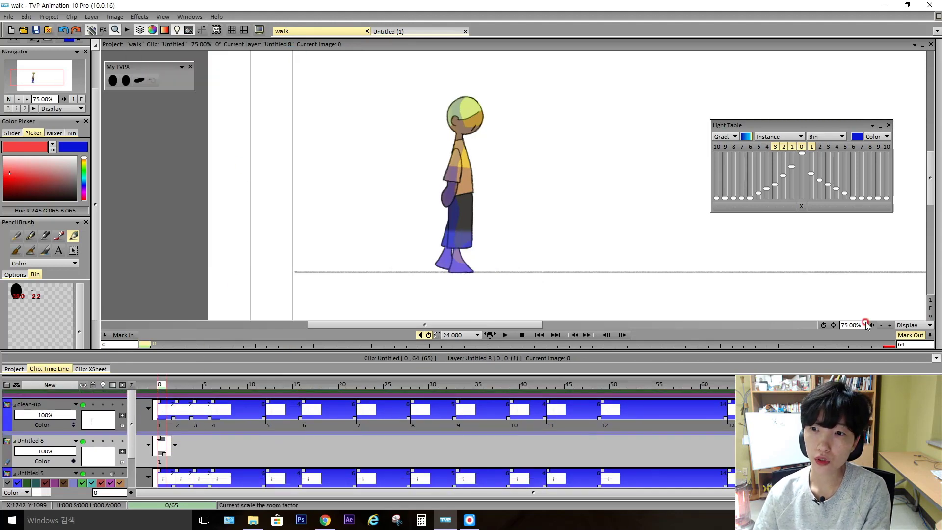
- Give the Untitled 8 layer a red layer colour and set its post-behaviour to Hold
{"action": "left_click", "coordinate": [881, 325]}
{"action": "left_click_drag", "start_coordinate": [749, 270], "coordinate": [609, 267]}
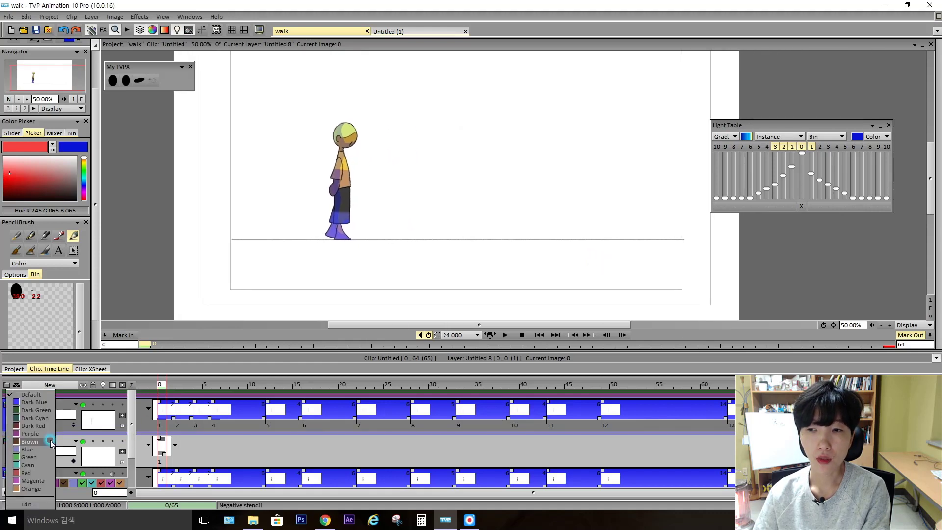
{"action": "left_click", "coordinate": [161, 446]}
{"action": "left_click", "coordinate": [175, 445]}
{"action": "left_click", "coordinate": [192, 470]}
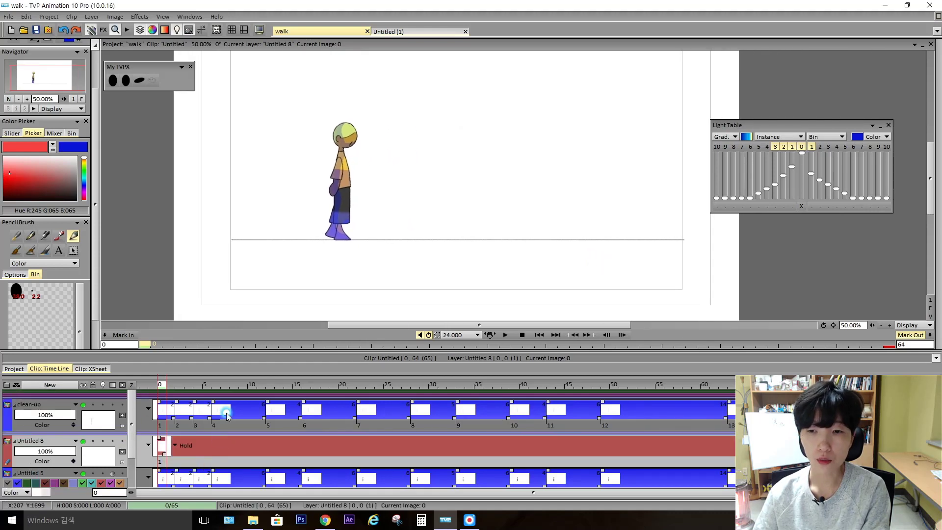
- Draw a filled golden-yellow rectangle (R 245, G 194, B 65) from the ground line down to the inner frame's lower edge
{"action": "left_click", "coordinate": [86, 165]}
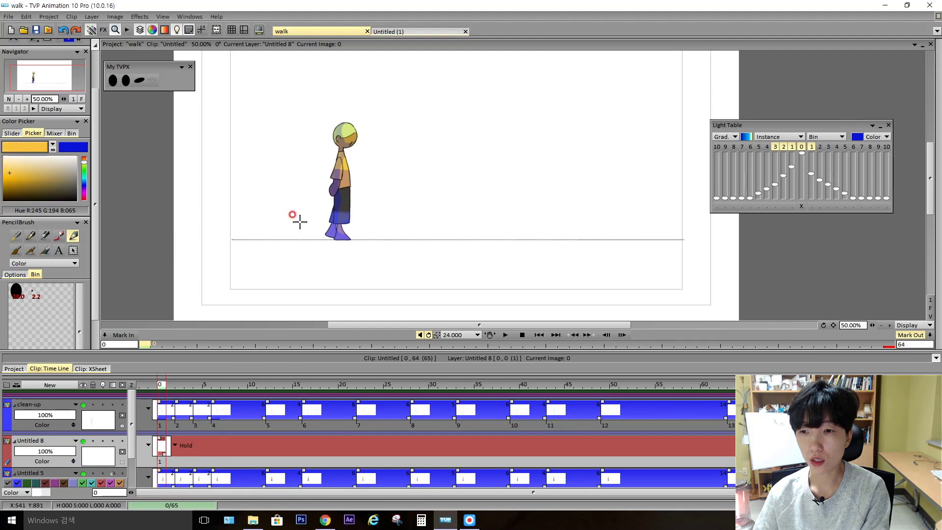
{"action": "left_click_drag", "start_coordinate": [96, 120], "coordinate": [95, 73]}
{"action": "left_click", "coordinate": [38, 57]}
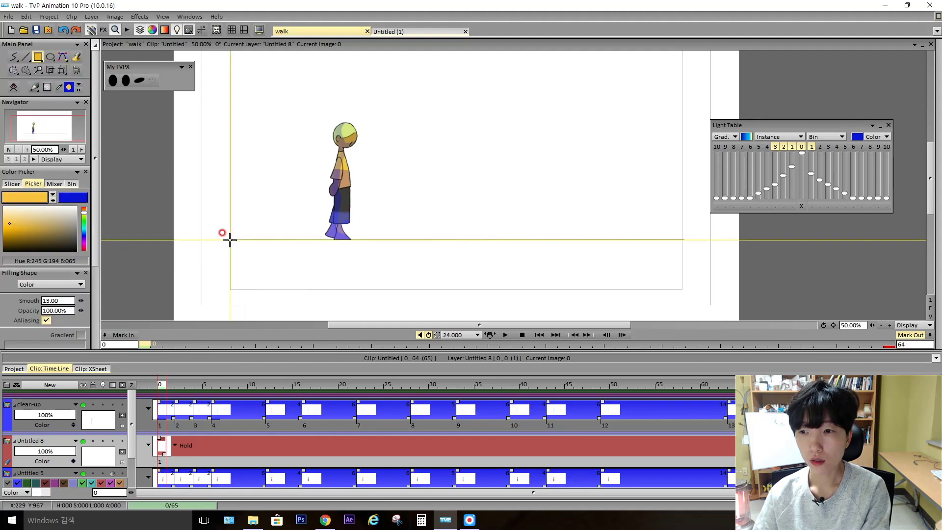
{"action": "left_click_drag", "start_coordinate": [230, 240], "coordinate": [683, 287]}
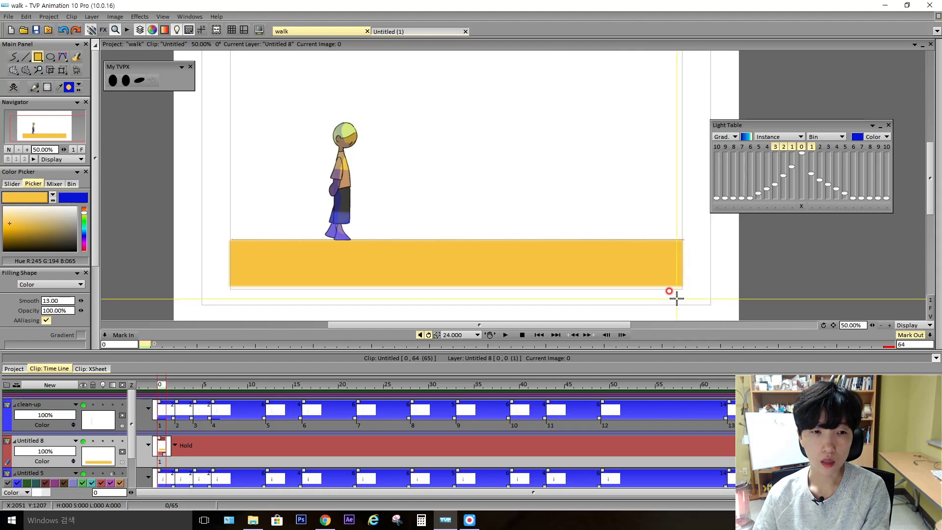
- Add a new layer above the yellow rectangle's layer and rename the rectangle's layer as ground
{"action": "left_click_drag", "start_coordinate": [131, 426], "coordinate": [132, 462]}
{"action": "key", "text": "shift+n"}
{"action": "scroll", "coordinate": [181, 428], "scroll_direction": "down", "scroll_amount": 1}
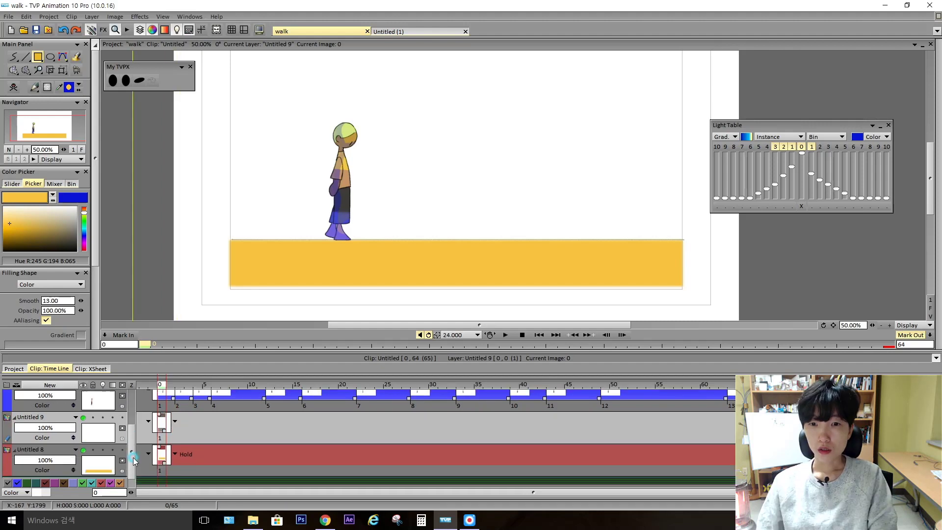
{"action": "double_click", "coordinate": [54, 451]}
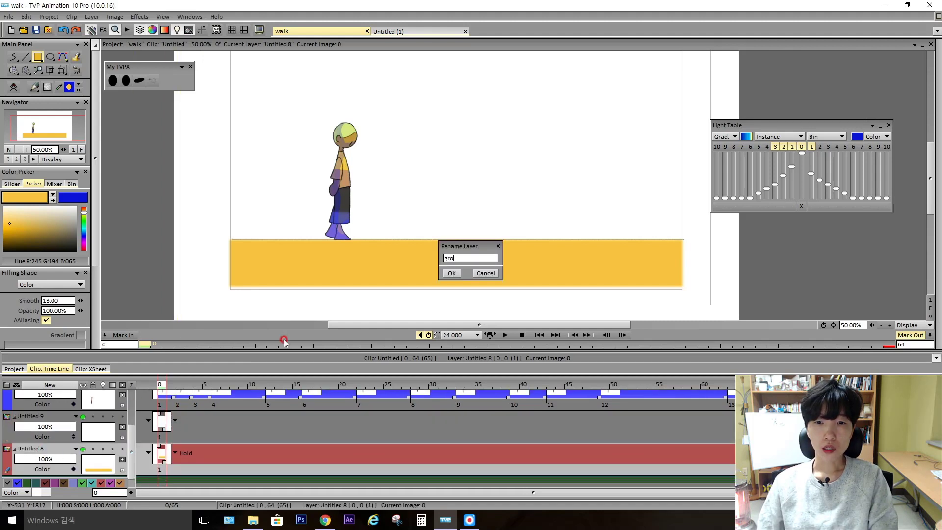
{"action": "type", "text": "ground"}
{"action": "key", "text": "Return"}
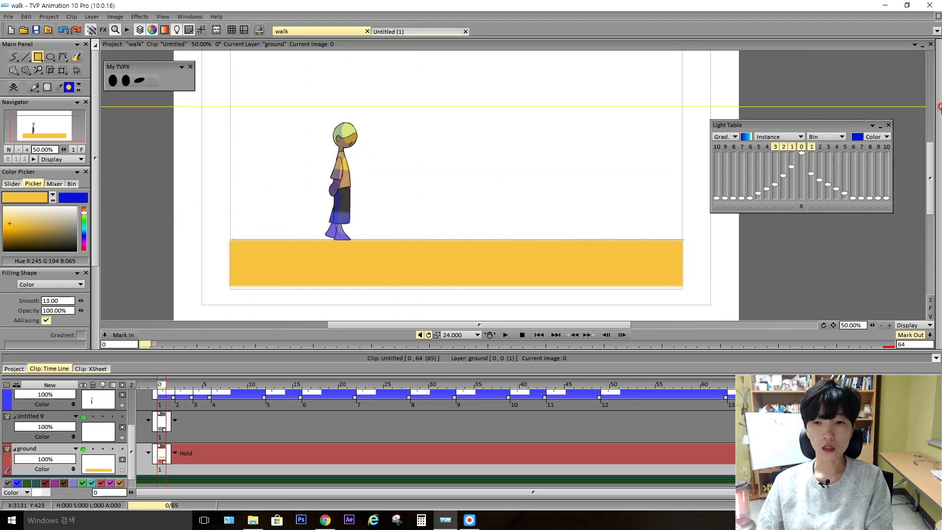
{"action": "left_click", "coordinate": [190, 16]}
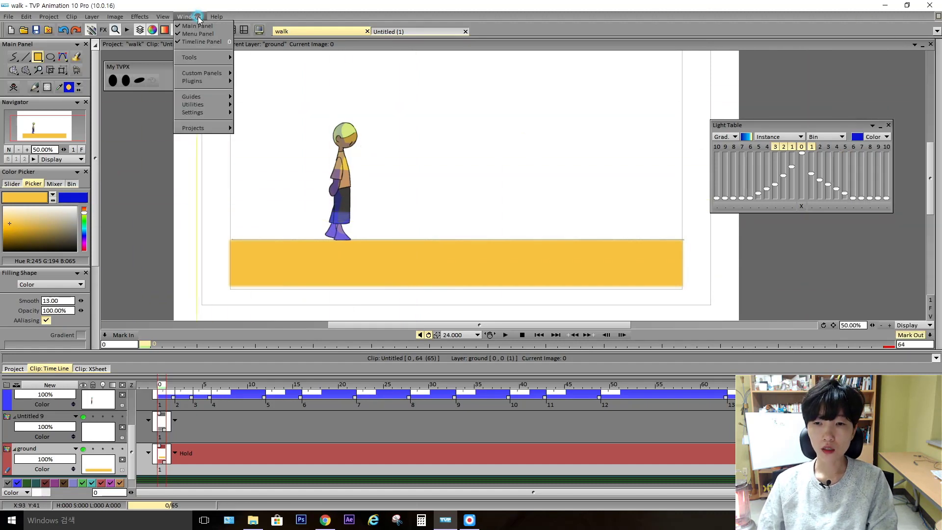
{"action": "mouse_move", "coordinate": [211, 56]}
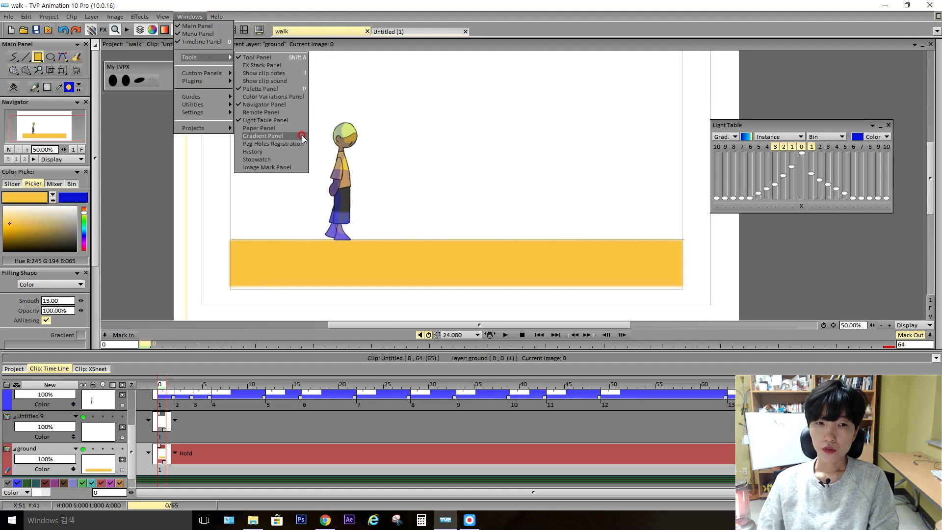
{"action": "left_click", "coordinate": [291, 65]}
{"action": "left_click", "coordinate": [298, 58]}
{"action": "mouse_move", "coordinate": [939, 140]}
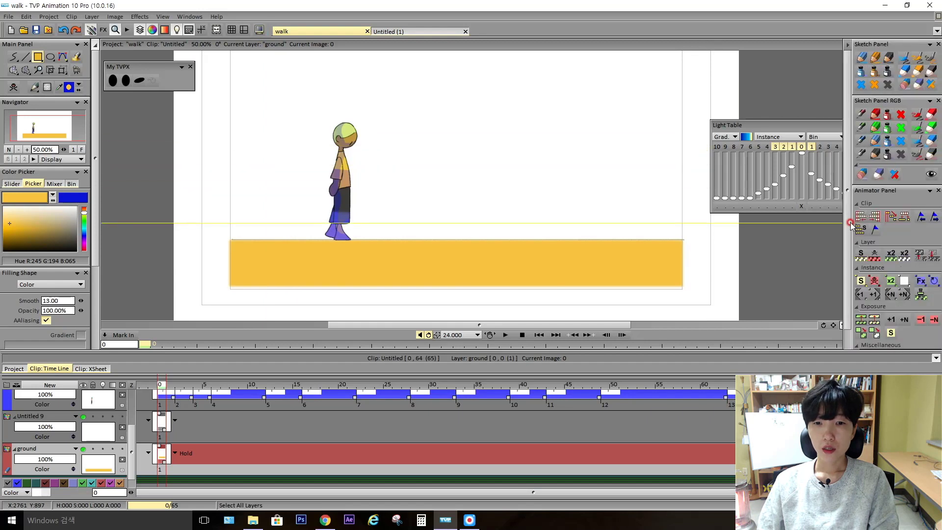
- Show the Tool Bin custom panel to get at the custom brushes
{"action": "left_click", "coordinate": [189, 17]}
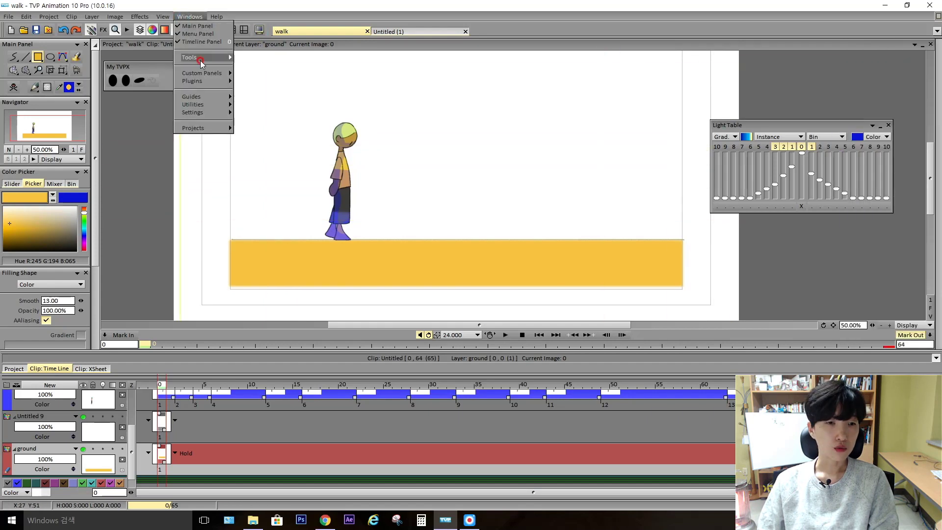
{"action": "mouse_move", "coordinate": [204, 73]}
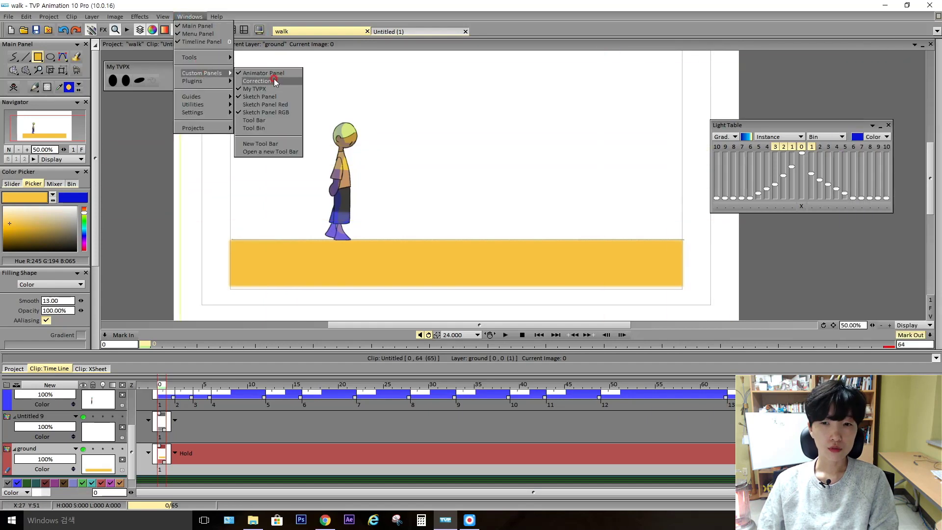
{"action": "left_click", "coordinate": [276, 128]}
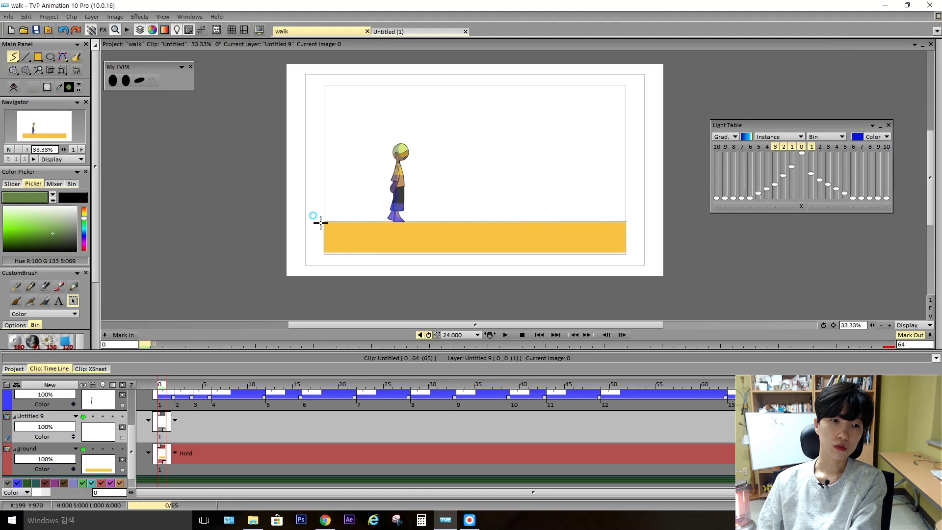
- Paint rows of grass along the ground's upper edge on two separate layers above the ground layer
{"action": "mouse_move", "coordinate": [320, 223]}
{"action": "left_mouse_down"}
{"action": "mouse_move", "coordinate": [448, 223]}
{"action": "mouse_move", "coordinate": [301, 221]}
{"action": "left_mouse_up"}
{"action": "mouse_move", "coordinate": [931, 185]}
{"action": "left_click", "coordinate": [50, 384]}
{"action": "mouse_move", "coordinate": [910, 220]}
{"action": "left_click", "coordinate": [917, 186]}
- Add a layer above the grass and paint a dense row of fir trees across the full canvas width
{"action": "left_click", "coordinate": [50, 385]}
{"action": "left_click_drag", "start_coordinate": [662, 200], "coordinate": [297, 209]}
{"action": "key", "text": "ctrl+z"}
{"action": "mouse_move", "coordinate": [549, 224]}
{"action": "left_mouse_down"}
{"action": "mouse_move", "coordinate": [658, 212]}
{"action": "mouse_move", "coordinate": [297, 222]}
{"action": "left_mouse_up"}
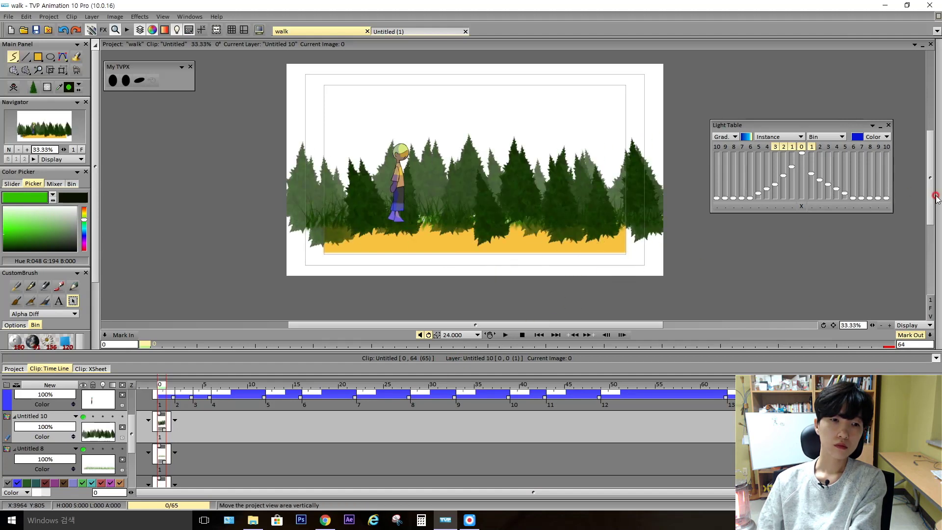
- Rename the fir tree layer as tree and the two grass layers as grass1 and grass2
{"action": "double_click", "coordinate": [54, 420]}
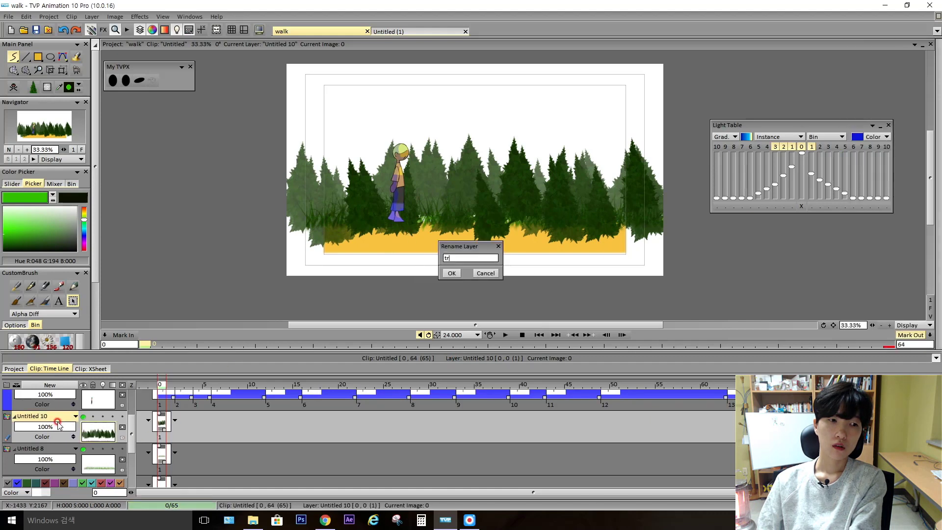
{"action": "key", "text": "Return"}
{"action": "double_click", "coordinate": [47, 448]}
{"action": "type", "text": "grass1"}
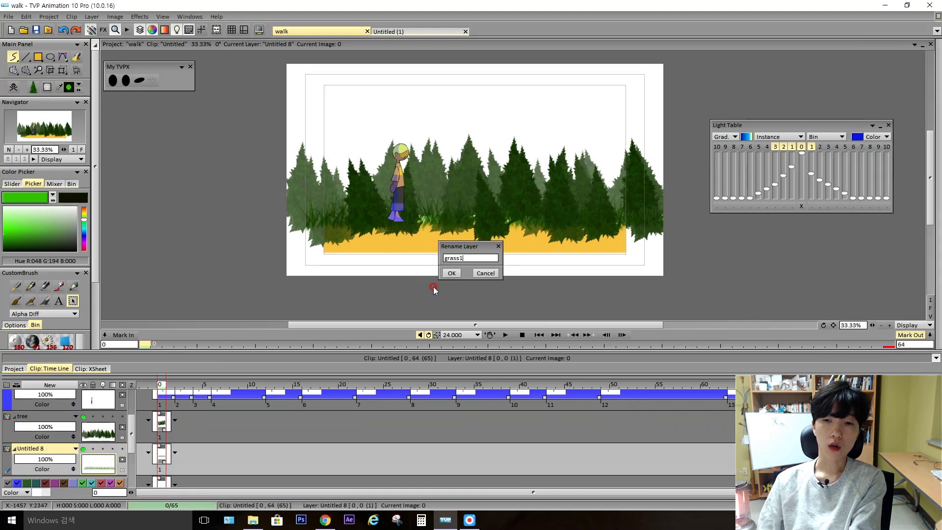
{"action": "key", "text": "Return"}
{"action": "scroll", "coordinate": [104, 445], "scroll_direction": "down", "scroll_amount": 2}
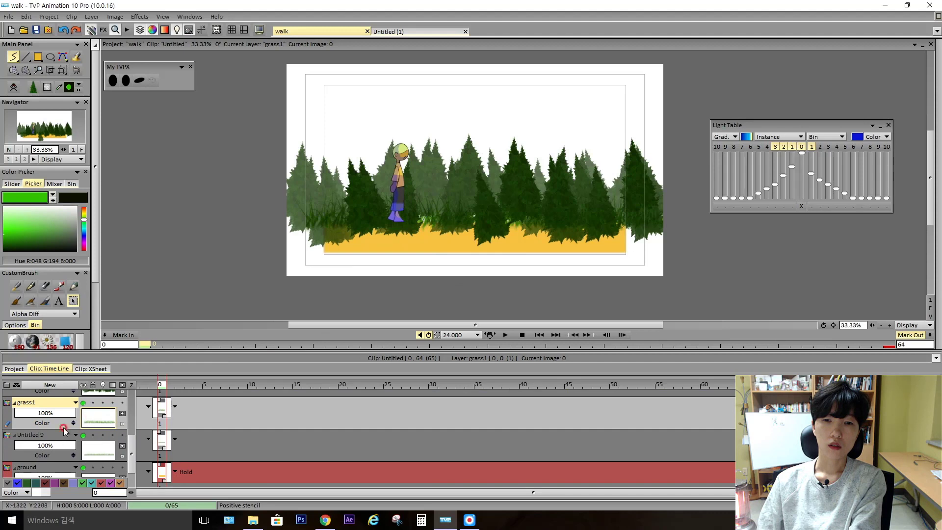
{"action": "double_click", "coordinate": [64, 432]}
{"action": "type", "text": "grass2"}
{"action": "key", "text": "Return"}
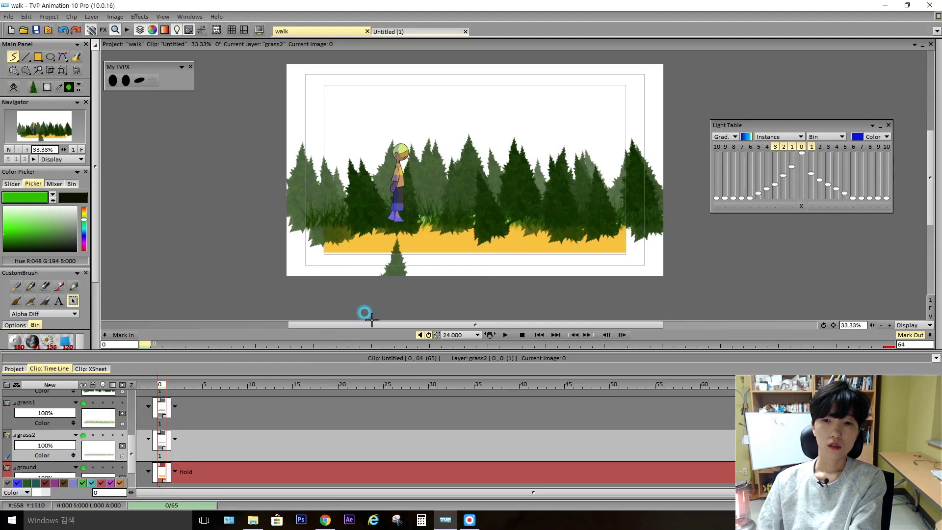
- Create a new empty layer and place it beneath the ground layer
{"action": "scroll", "coordinate": [131, 427], "scroll_direction": "up", "scroll_amount": 2}
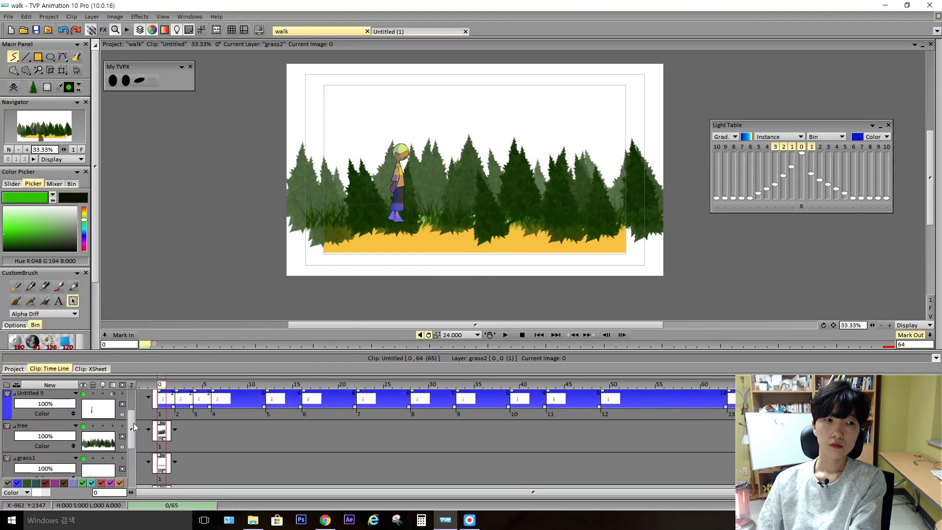
{"action": "mouse_move", "coordinate": [132, 445]}
{"action": "left_mouse_down"}
{"action": "mouse_move", "coordinate": [132, 476]}
{"action": "mouse_move", "coordinate": [131, 457]}
{"action": "left_mouse_up"}
{"action": "left_click", "coordinate": [162, 479]}
{"action": "key", "text": "ctrl+shift+n"}
{"action": "left_click_drag", "start_coordinate": [105, 422], "coordinate": [98, 452]}
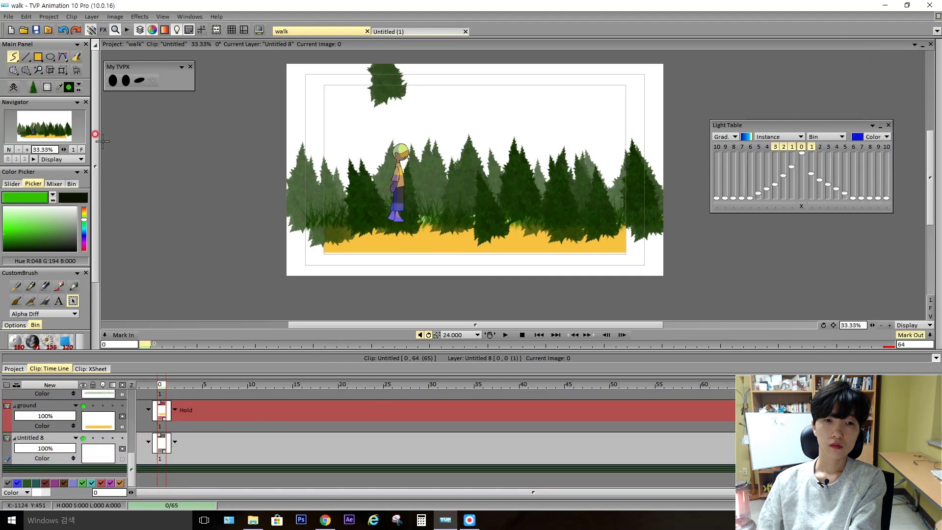
- Choose the fill tool and a light blue colour, try filling the sky on the bottom layer, and undo that fill
{"action": "left_click", "coordinate": [77, 57]}
{"action": "left_click", "coordinate": [84, 230]}
{"action": "left_click", "coordinate": [28, 212]}
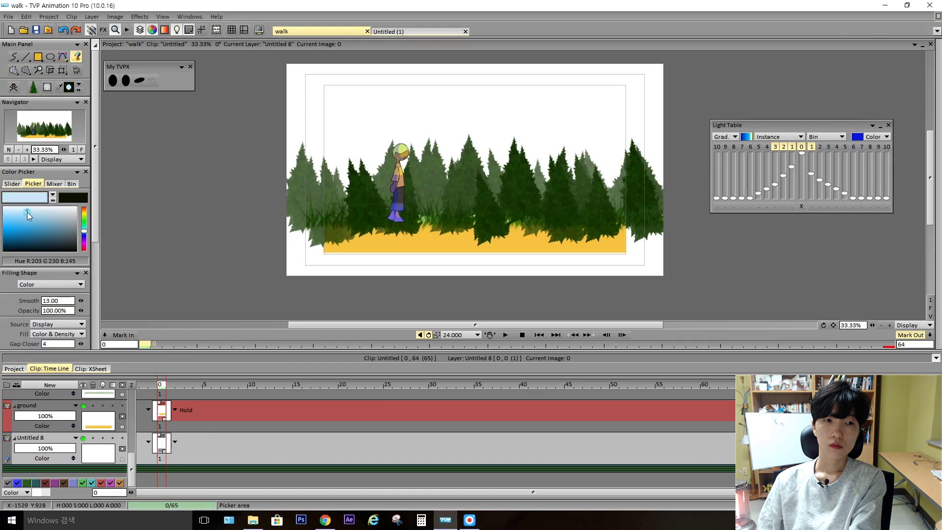
{"action": "left_click", "coordinate": [417, 116]}
{"action": "key", "text": "ctrl+z"}
- Set the fill source to Layer and fill the bottom layer with light blue (R 177, G 218, B 239)
{"action": "left_click", "coordinate": [71, 287]}
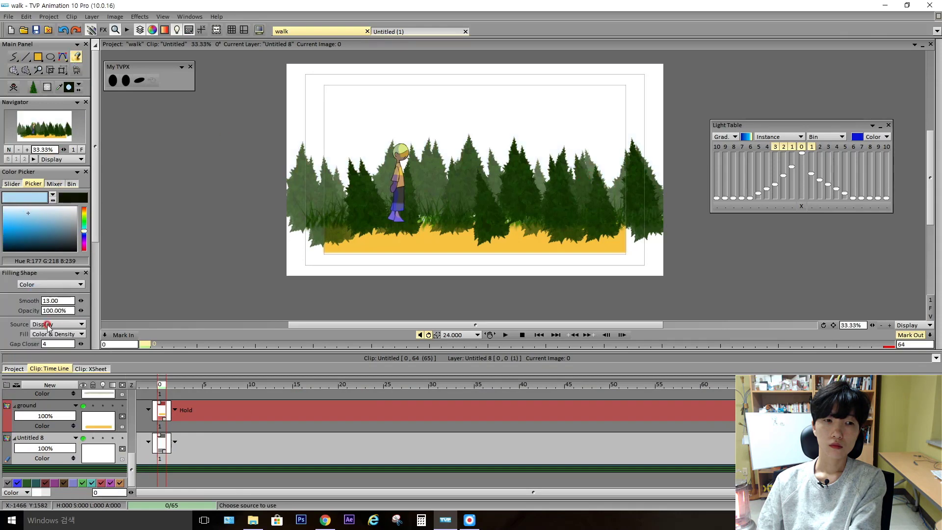
{"action": "left_click", "coordinate": [47, 324]}
{"action": "left_click", "coordinate": [66, 308]}
{"action": "left_click", "coordinate": [483, 131]}
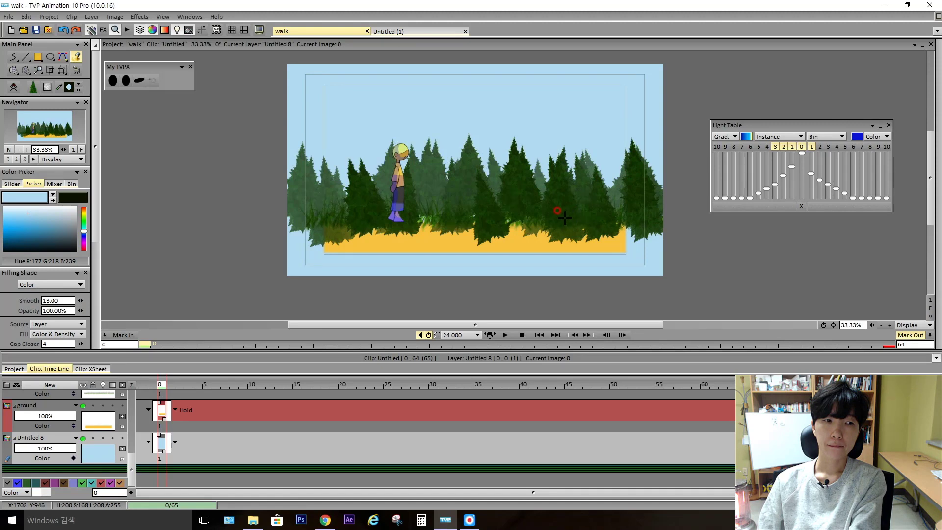
- Undo the light blue fill and fill the bottom sky layer with a deeper blue (R 93, G 123, B 217)
{"action": "key", "text": "ctrl+z"}
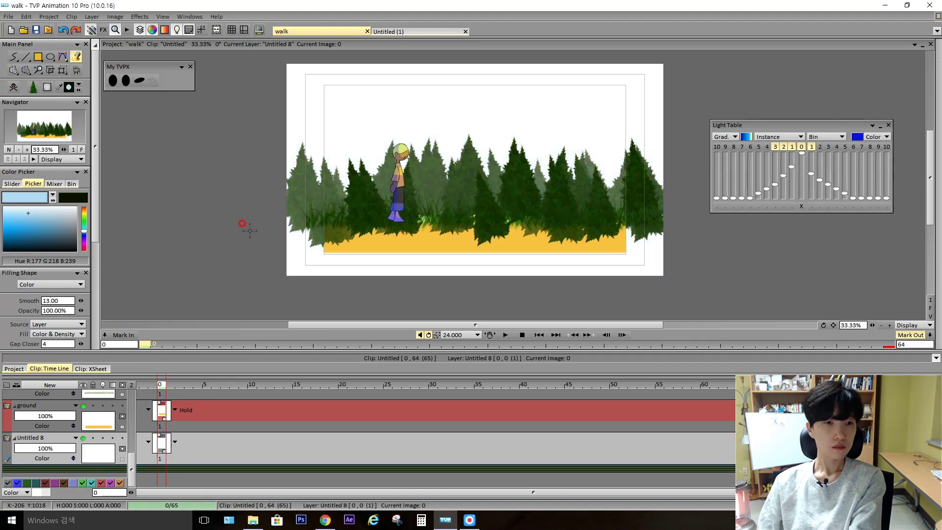
{"action": "left_click", "coordinate": [28, 226]}
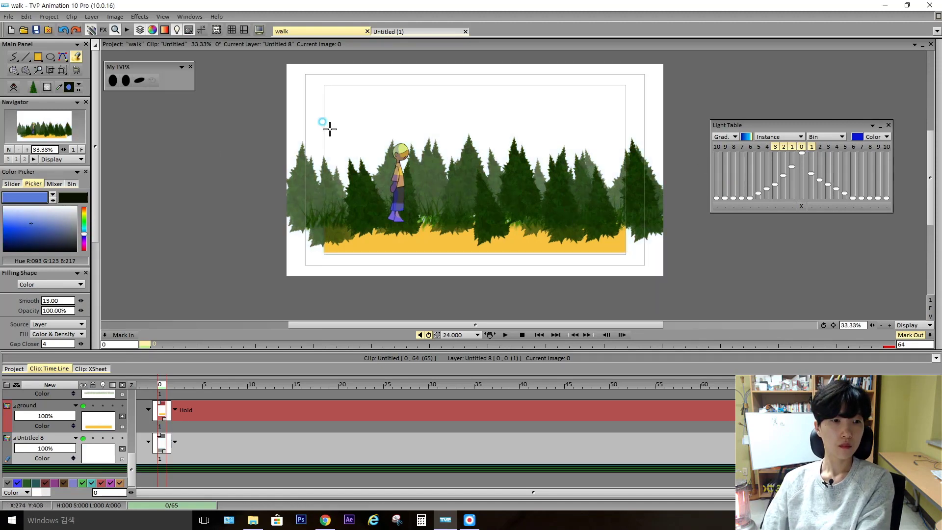
{"action": "left_click", "coordinate": [314, 268]}
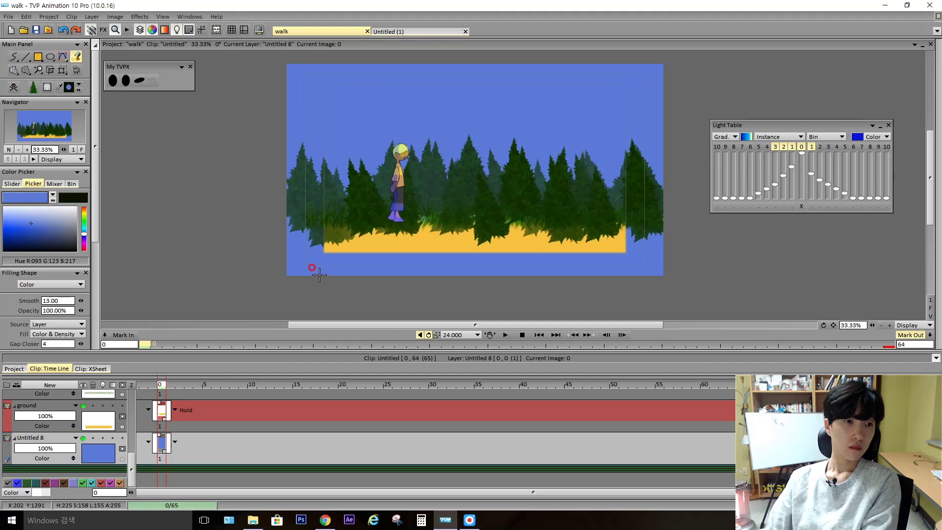
- Add a new layer above the tree layer and paint a dense row of dark fir trees across the full canvas width
{"action": "key", "text": "ctrl+shift+n"}
{"action": "mouse_move", "coordinate": [939, 97]}
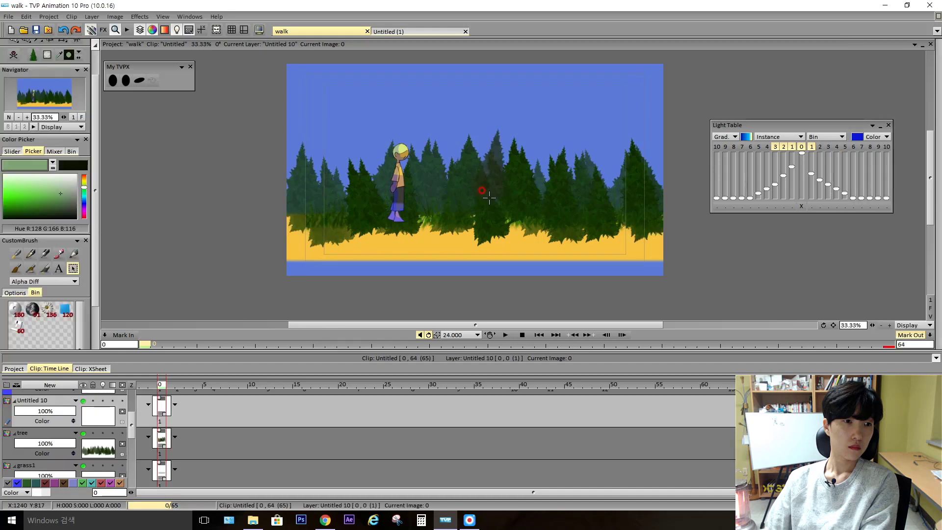
{"action": "mouse_move", "coordinate": [481, 203]}
{"action": "left_mouse_down"}
{"action": "mouse_move", "coordinate": [651, 215]}
{"action": "mouse_move", "coordinate": [660, 224]}
{"action": "mouse_move", "coordinate": [463, 231]}
{"action": "mouse_move", "coordinate": [339, 222]}
{"action": "left_mouse_up"}
{"action": "key", "text": "ctrl+z"}
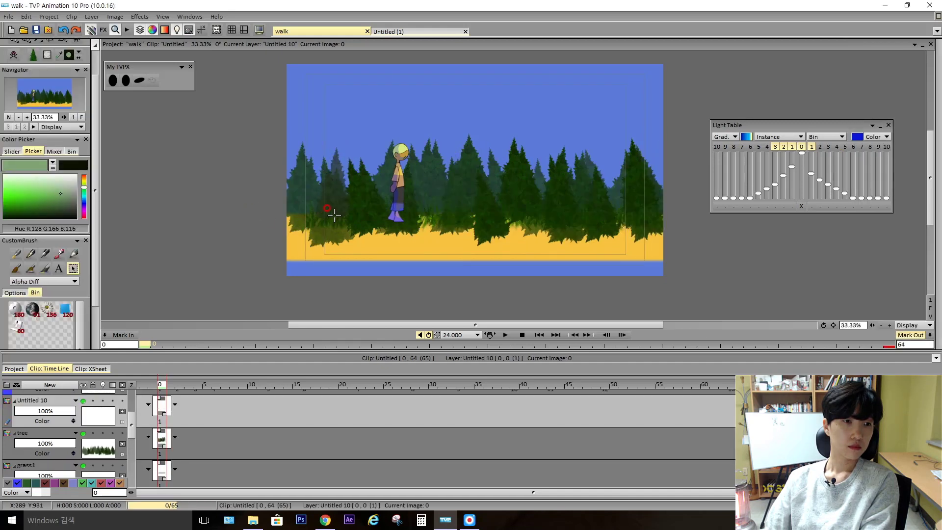
{"action": "mouse_move", "coordinate": [278, 214]}
{"action": "left_mouse_down"}
{"action": "mouse_move", "coordinate": [431, 218]}
{"action": "mouse_move", "coordinate": [657, 196]}
{"action": "mouse_move", "coordinate": [660, 208]}
{"action": "left_mouse_up"}
- Rename the newly painted tree layer as tree2 and extend the empty layer above it across frames 0 to 64
{"action": "double_click", "coordinate": [49, 401]}
{"action": "type", "text": "tree2"}
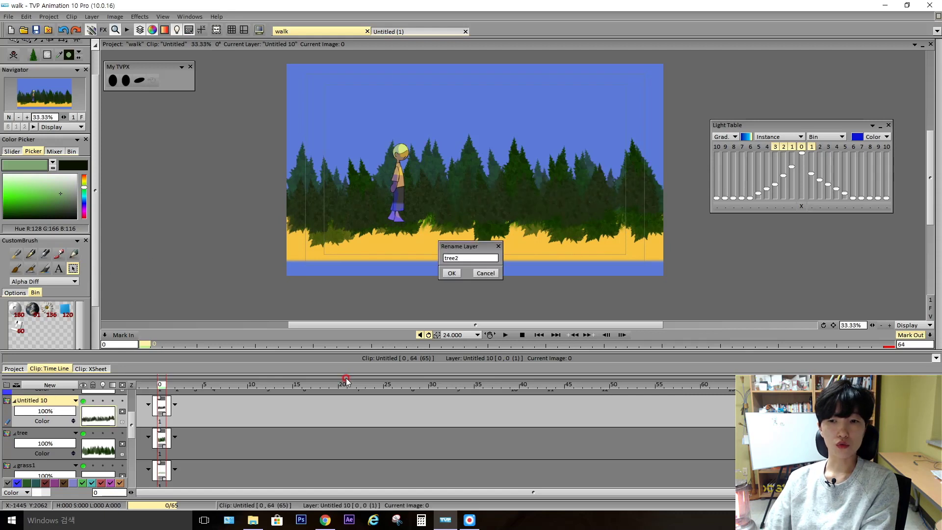
{"action": "key", "text": "Return"}
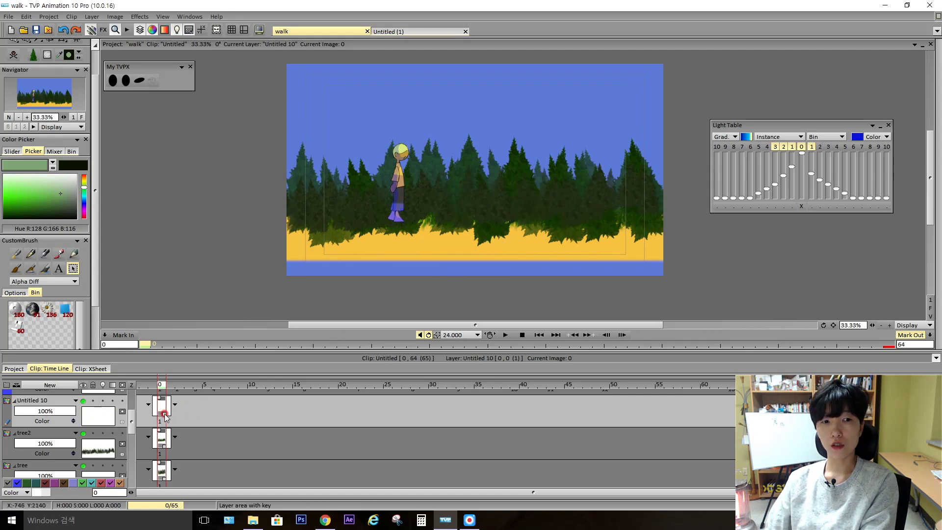
{"action": "left_click_drag", "start_coordinate": [164, 415], "coordinate": [830, 416]}
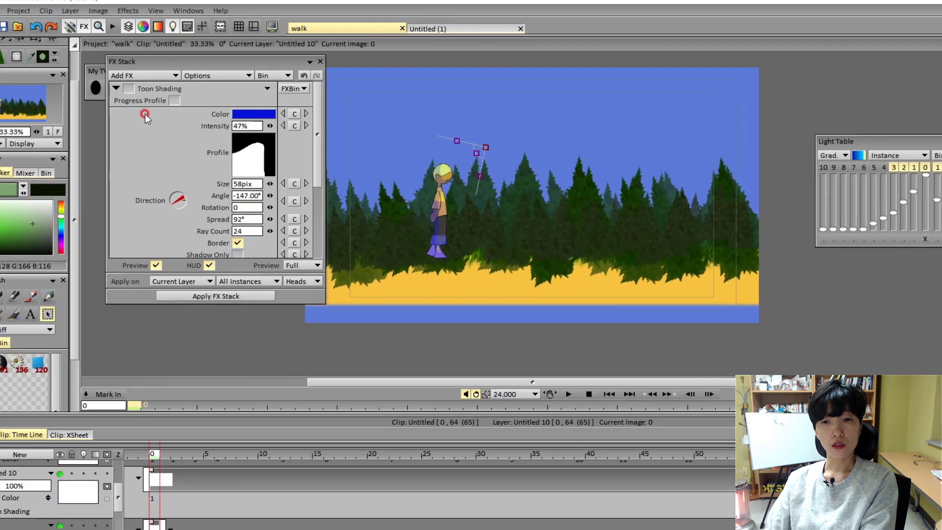
{"action": "left_click", "coordinate": [149, 70]}
{"action": "mouse_move", "coordinate": [196, 214]}
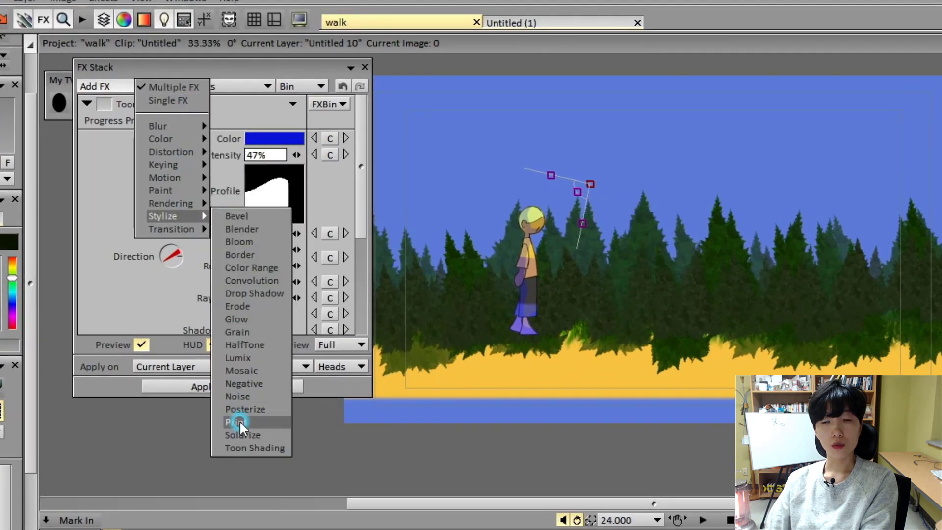
{"action": "left_click", "coordinate": [245, 255]}
{"action": "left_click", "coordinate": [293, 104]}
{"action": "left_click", "coordinate": [320, 206]}
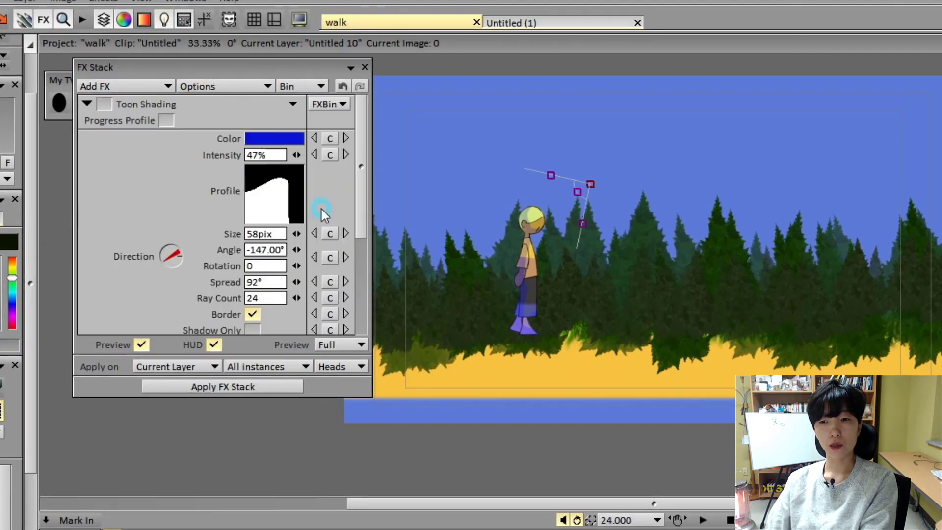
- Add the Multi Plane Camera motion effect to the FX stack, enlarge the FX Stack window and show the effect's Planes settings
{"action": "left_click", "coordinate": [150, 82]}
{"action": "mouse_move", "coordinate": [204, 161]}
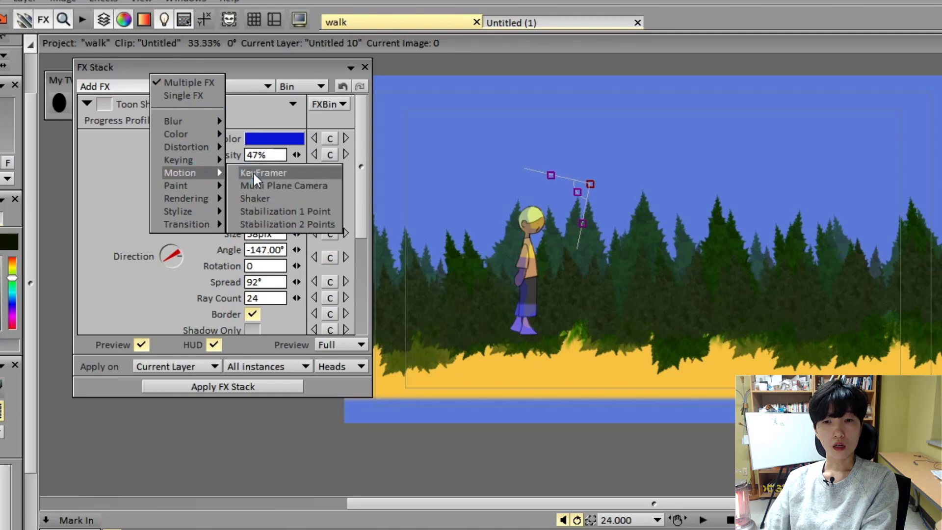
{"action": "left_click", "coordinate": [262, 186]}
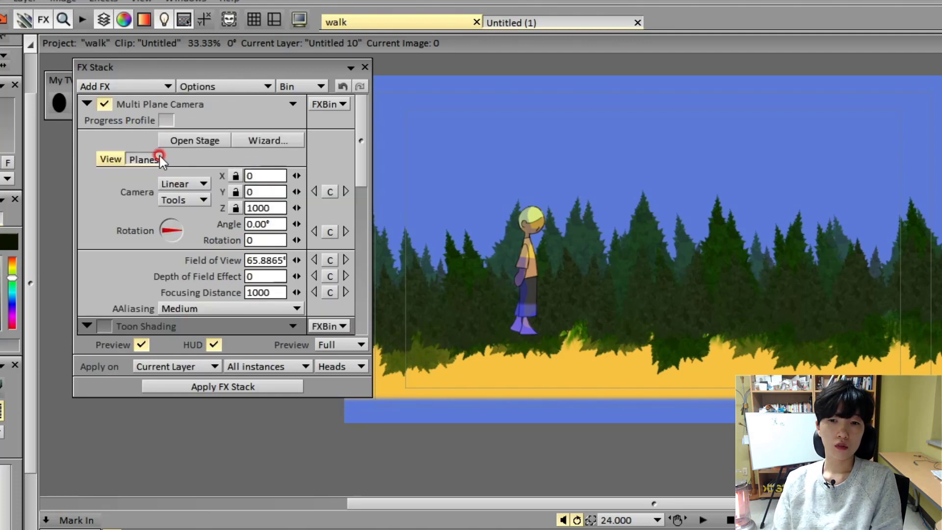
{"action": "left_click_drag", "start_coordinate": [362, 395], "coordinate": [362, 486]}
{"action": "left_click", "coordinate": [200, 306]}
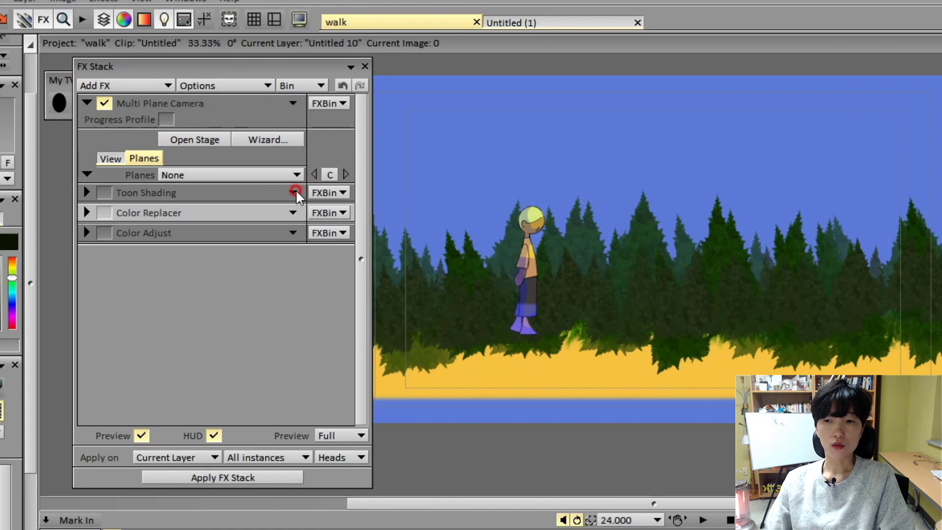
- Delete the Toon Shading, Color Replacer and Color Adjust effects from the FX stack
{"action": "left_click", "coordinate": [295, 192]}
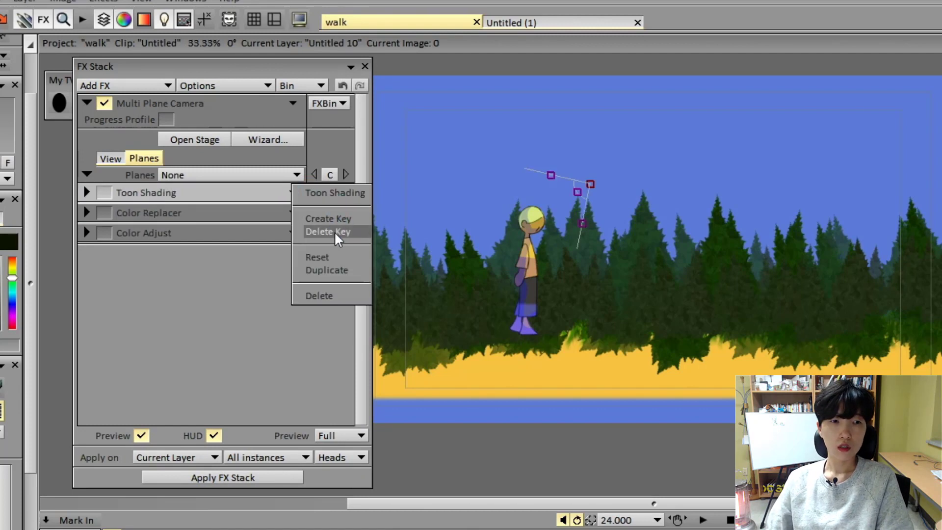
{"action": "left_click", "coordinate": [319, 295]}
{"action": "left_click", "coordinate": [292, 193]}
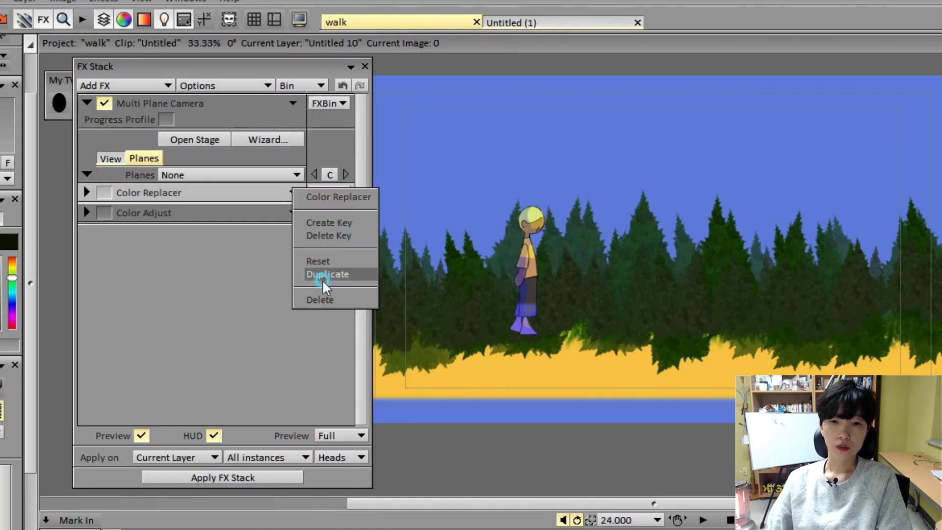
{"action": "left_click", "coordinate": [319, 297]}
{"action": "left_click", "coordinate": [294, 193]}
{"action": "left_click", "coordinate": [313, 294]}
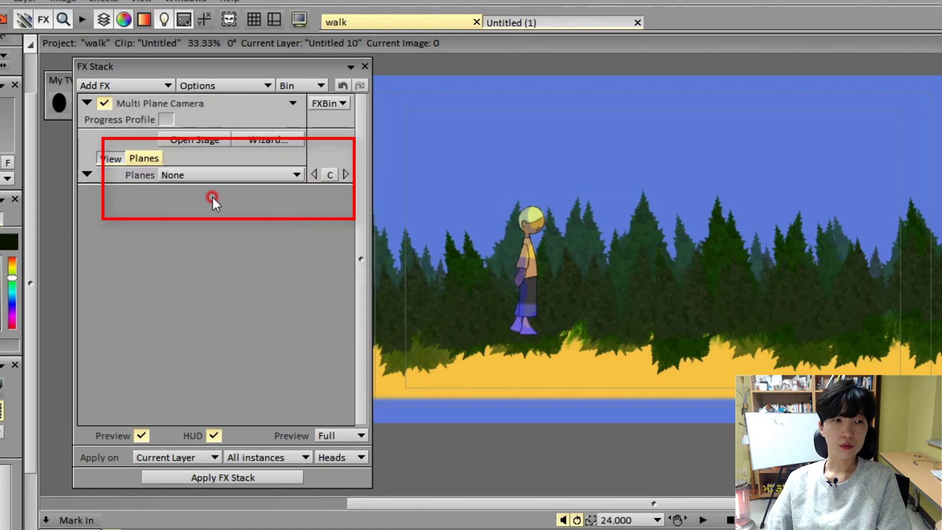
- Create the first camera plane and set its source to the blue sky layer, Untitled 8
{"action": "left_click", "coordinate": [177, 175]}
{"action": "left_click", "coordinate": [205, 177]}
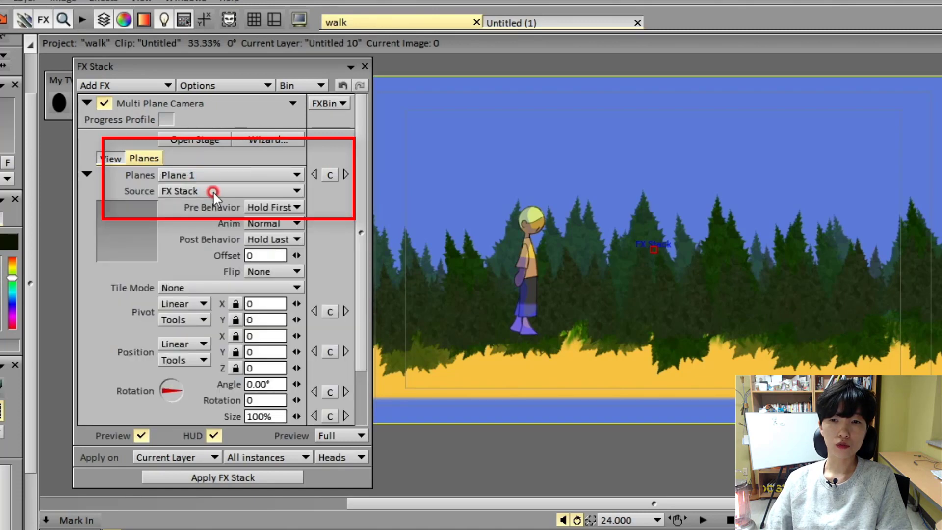
{"action": "left_click_drag", "start_coordinate": [259, 66], "coordinate": [144, 64]}
{"action": "left_click", "coordinate": [127, 189]}
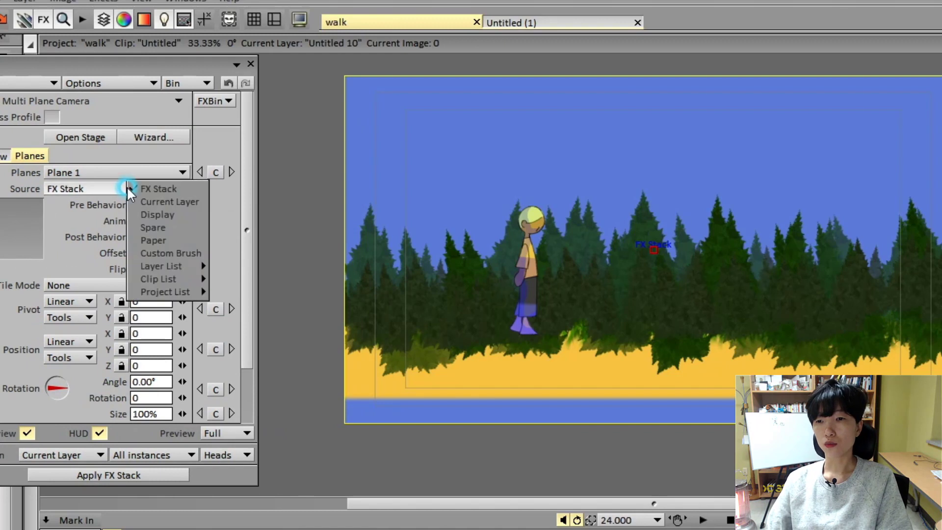
{"action": "left_click", "coordinate": [170, 267]}
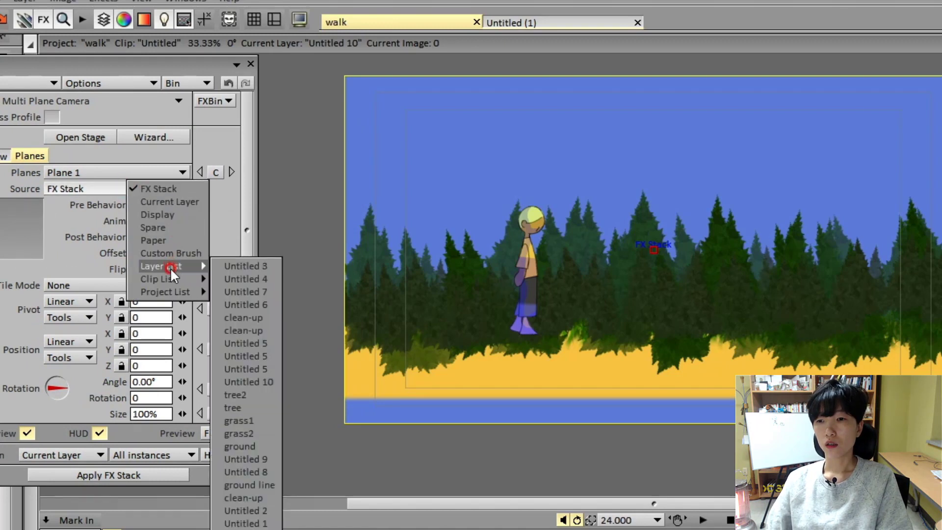
{"action": "left_click", "coordinate": [231, 434]}
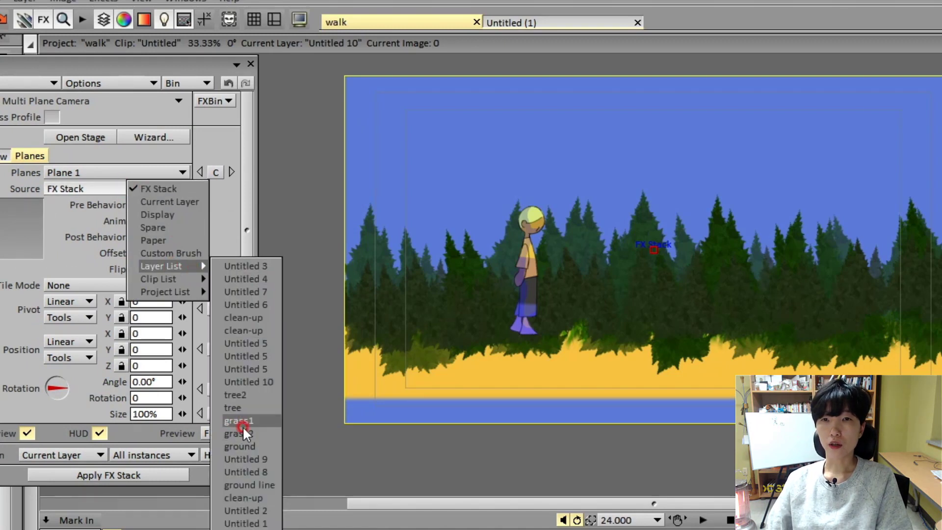
{"action": "left_click", "coordinate": [253, 458]}
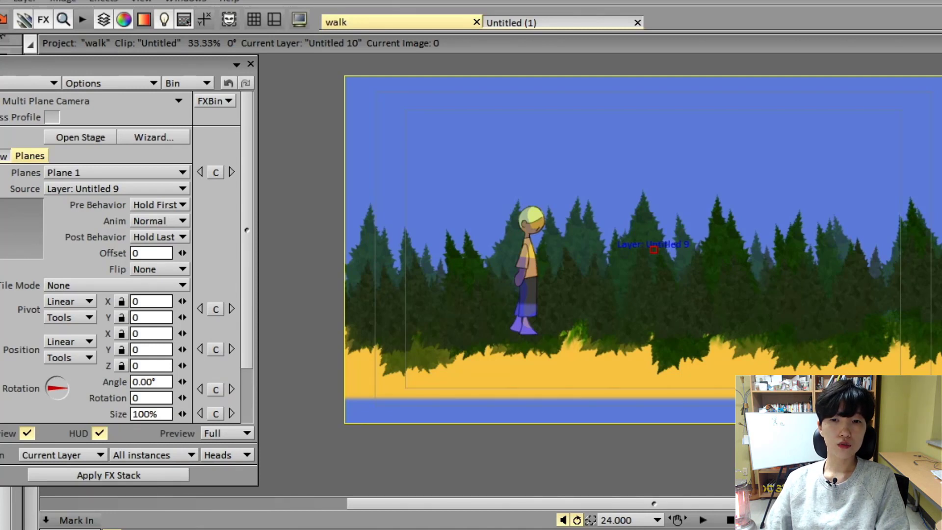
{"action": "left_click", "coordinate": [148, 180]}
{"action": "mouse_move", "coordinate": [190, 263]}
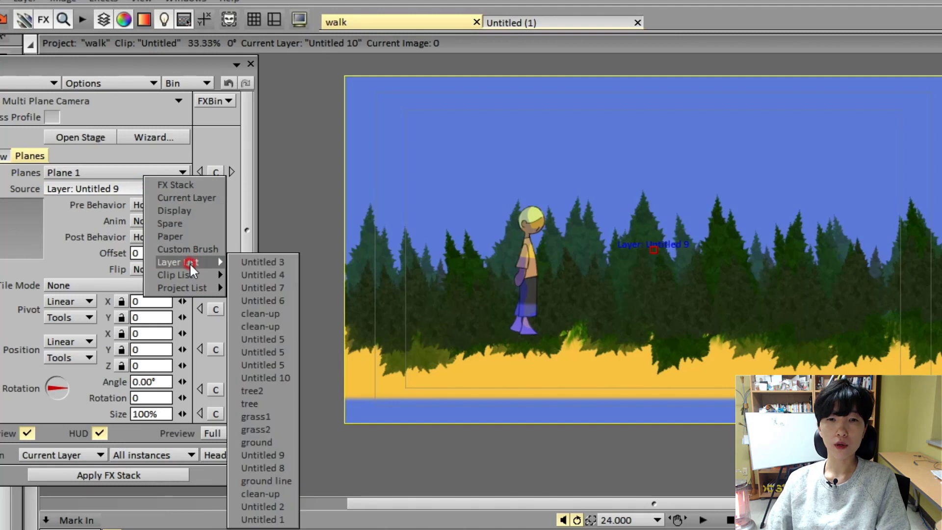
{"action": "left_click", "coordinate": [261, 473]}
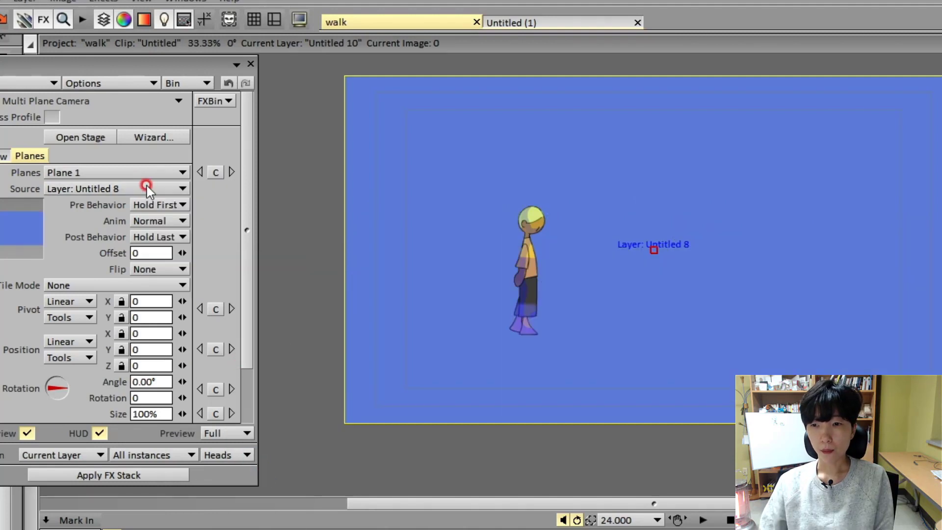
- Add a second camera plane and set its source to the ground layer
{"action": "left_click", "coordinate": [116, 176]}
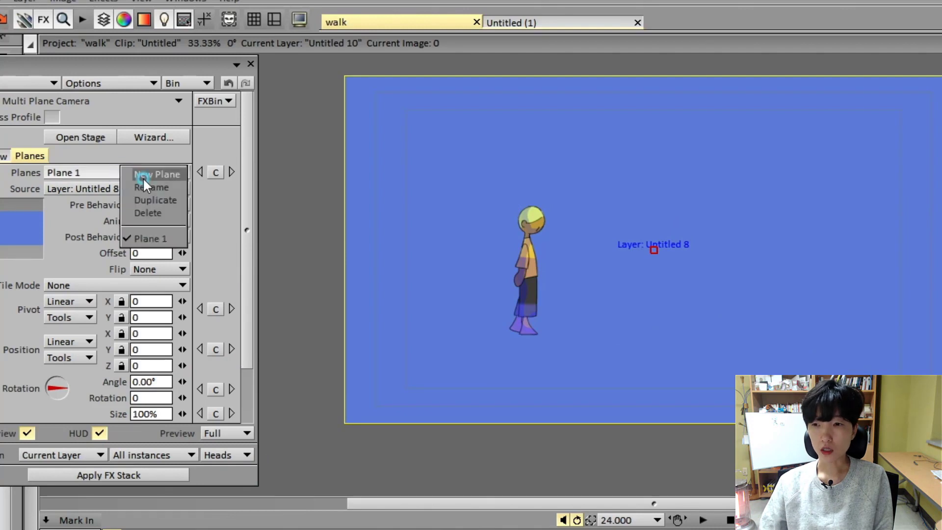
{"action": "left_click", "coordinate": [167, 173]}
{"action": "left_click", "coordinate": [135, 189]}
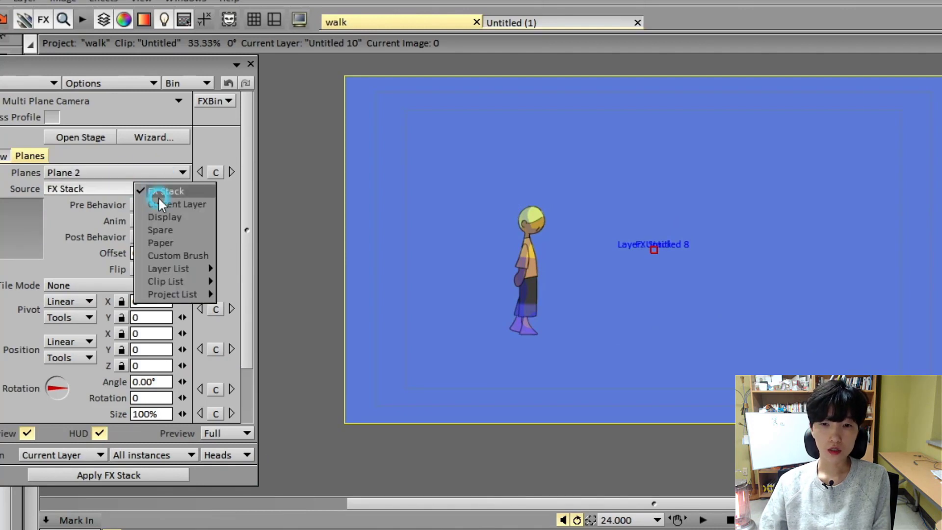
{"action": "mouse_move", "coordinate": [177, 273]}
{"action": "left_click", "coordinate": [250, 448]}
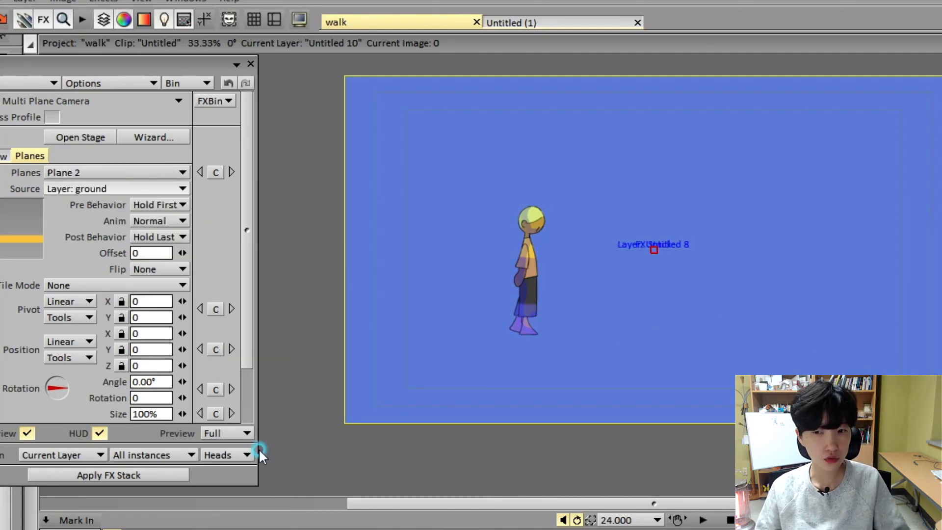
- Add a third camera plane and set its source to the grass2 layer
{"action": "left_click", "coordinate": [103, 172]}
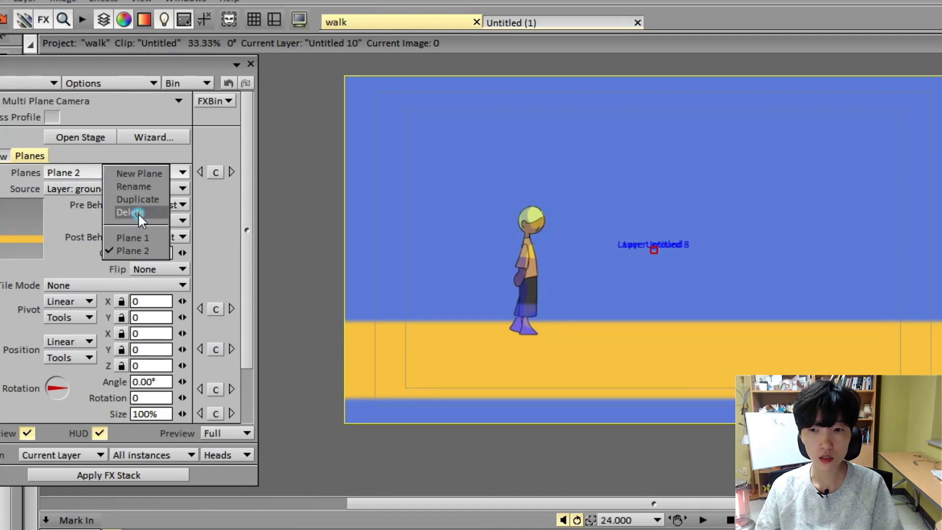
{"action": "left_click", "coordinate": [131, 176]}
{"action": "left_click", "coordinate": [127, 191]}
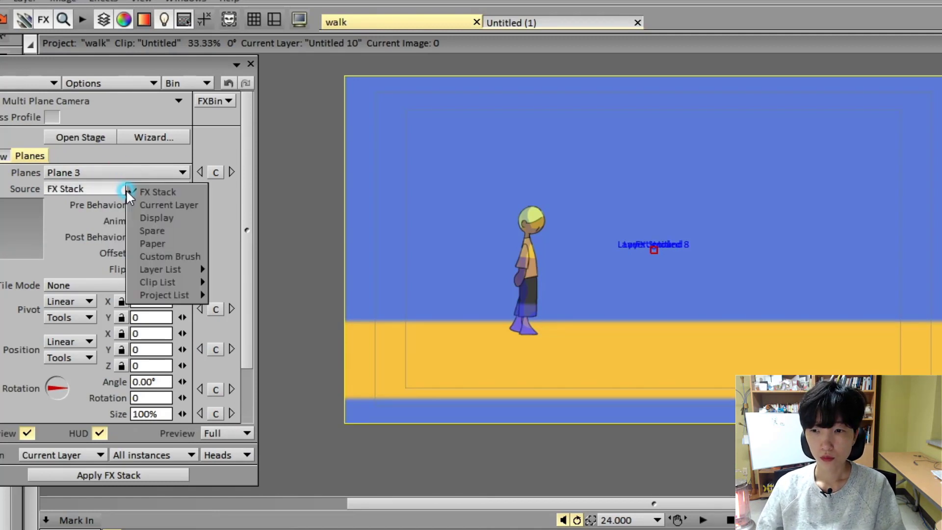
{"action": "mouse_move", "coordinate": [172, 269]}
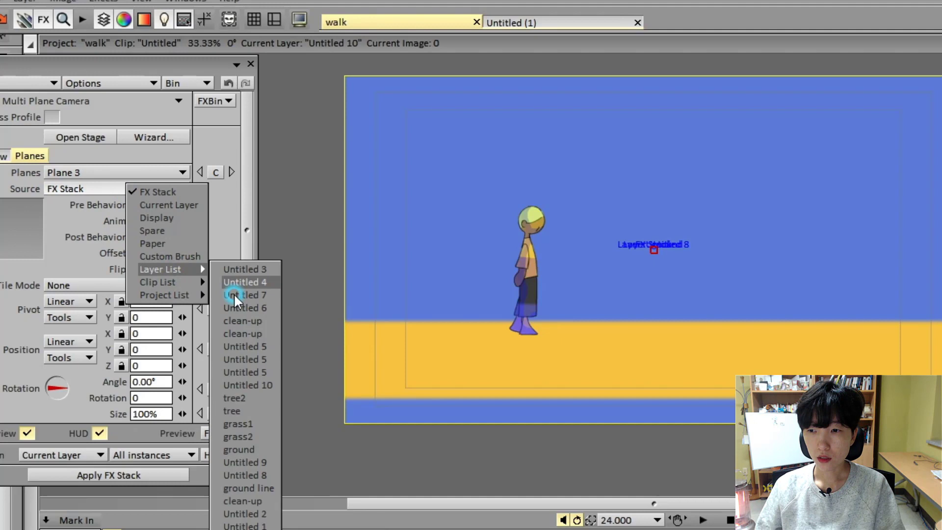
{"action": "left_click", "coordinate": [229, 431]}
- Add a fourth camera plane and set its source to the grass1 layer
{"action": "left_click", "coordinate": [110, 175]}
{"action": "left_click", "coordinate": [145, 178]}
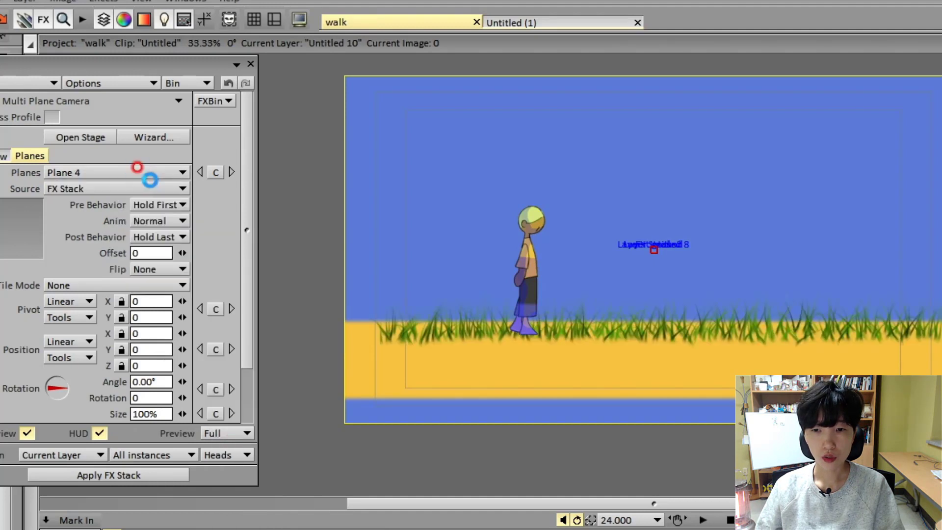
{"action": "left_click", "coordinate": [147, 190]}
{"action": "mouse_move", "coordinate": [170, 271]}
{"action": "left_click", "coordinate": [241, 425]}
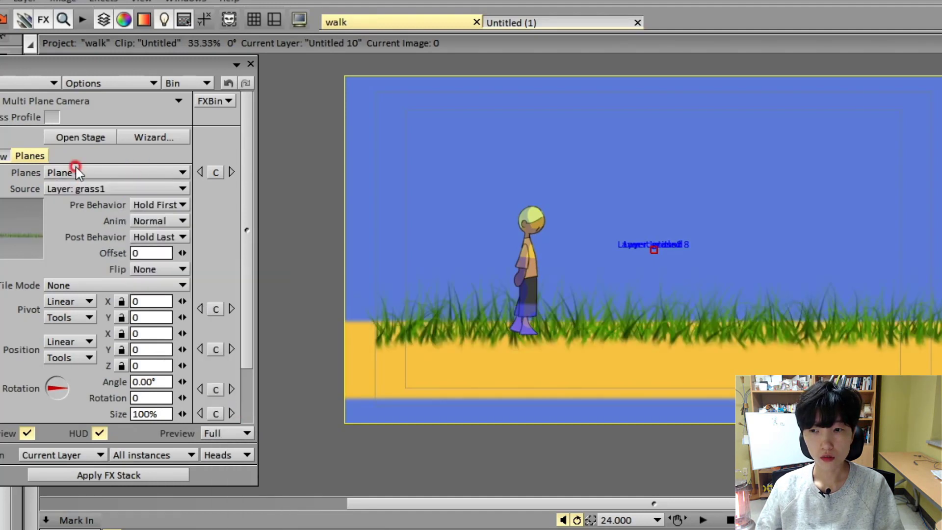
- Add a fifth camera plane and set its source to the tree layer
{"action": "left_click", "coordinate": [126, 175]}
{"action": "left_click", "coordinate": [136, 202]}
{"action": "left_click", "coordinate": [123, 189]}
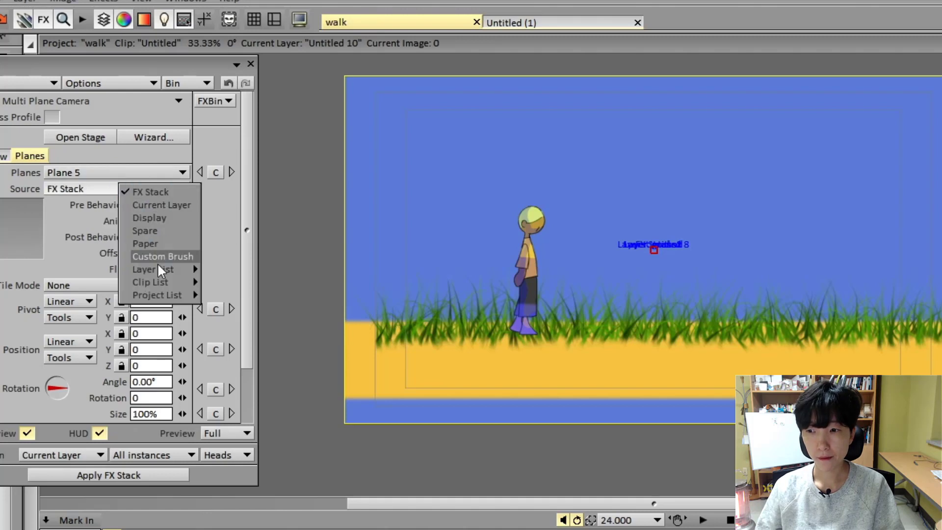
{"action": "mouse_move", "coordinate": [162, 270]}
{"action": "left_click", "coordinate": [249, 411]}
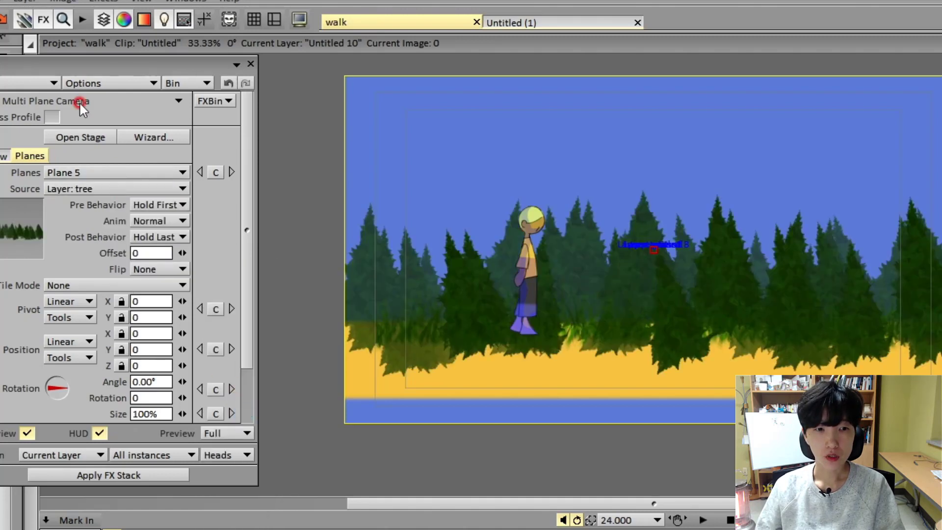
- Add a sixth camera plane and set its source to the tree2 layer
{"action": "left_click", "coordinate": [142, 175]}
{"action": "left_click", "coordinate": [117, 177]}
{"action": "left_click", "coordinate": [116, 189]}
{"action": "mouse_move", "coordinate": [162, 270]}
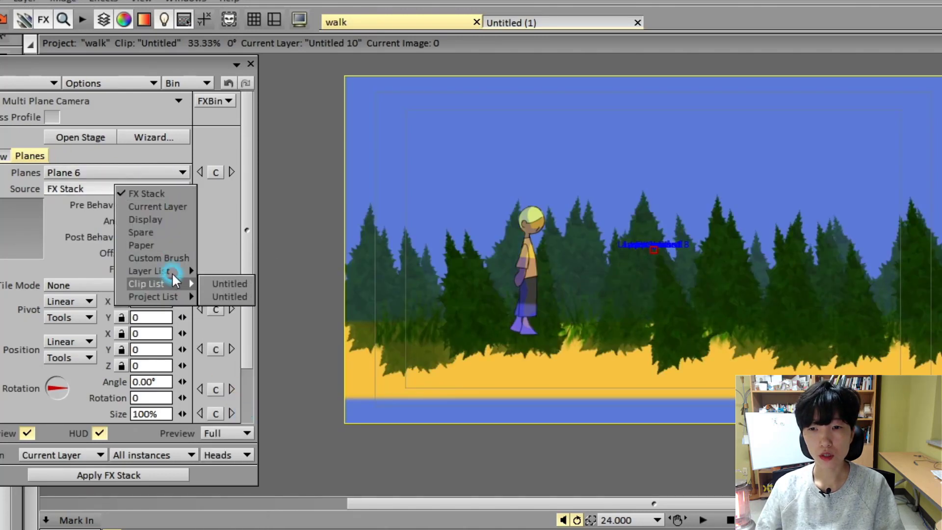
{"action": "left_click", "coordinate": [234, 400]}
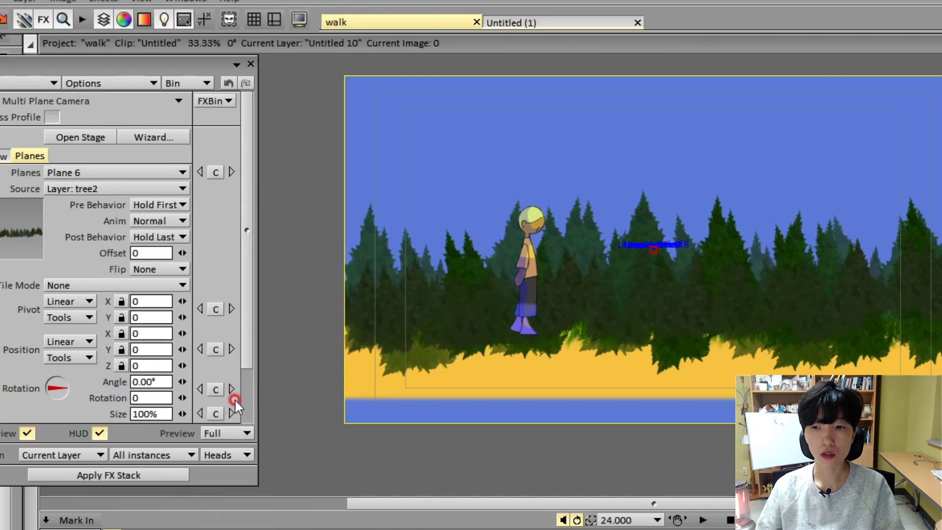
- Open the Multi Plane Camera's stage view and place it beside the canvas, clear of the FX stack
{"action": "left_click_drag", "start_coordinate": [248, 246], "coordinate": [240, 196]}
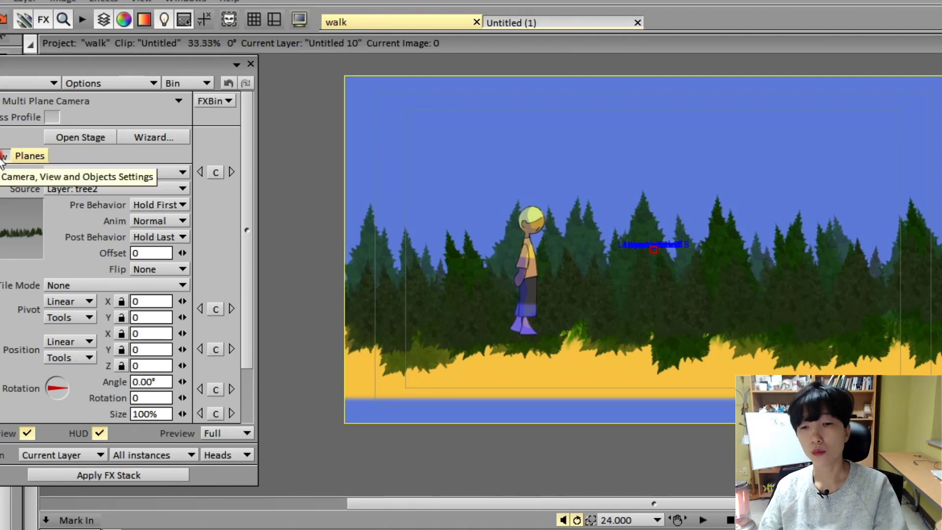
{"action": "left_click", "coordinate": [80, 137]}
{"action": "left_click_drag", "start_coordinate": [532, 152], "coordinate": [816, 98]}
{"action": "left_click_drag", "start_coordinate": [582, 79], "coordinate": [659, 73]}
{"action": "left_click", "coordinate": [704, 150]}
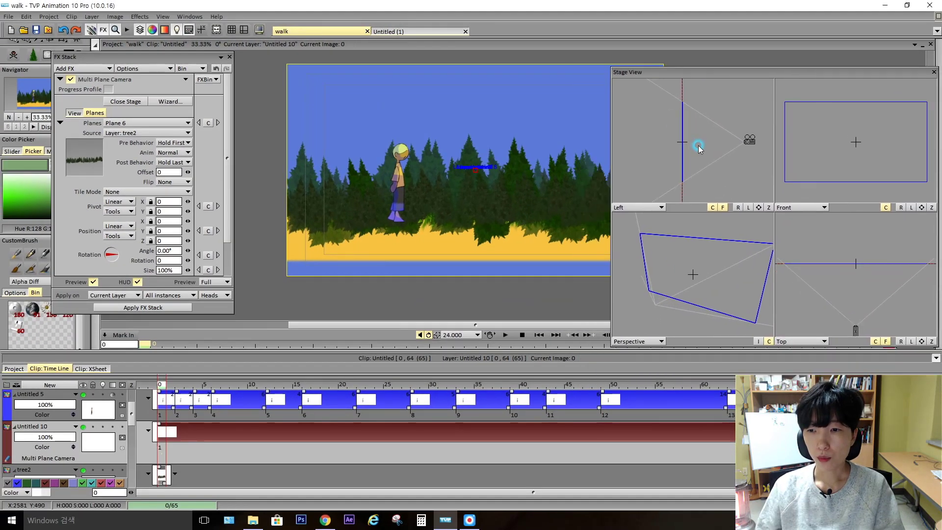
- Select Plane 1, the sky, and push it back from the camera to a Z position of about -2692
{"action": "left_click", "coordinate": [74, 113]}
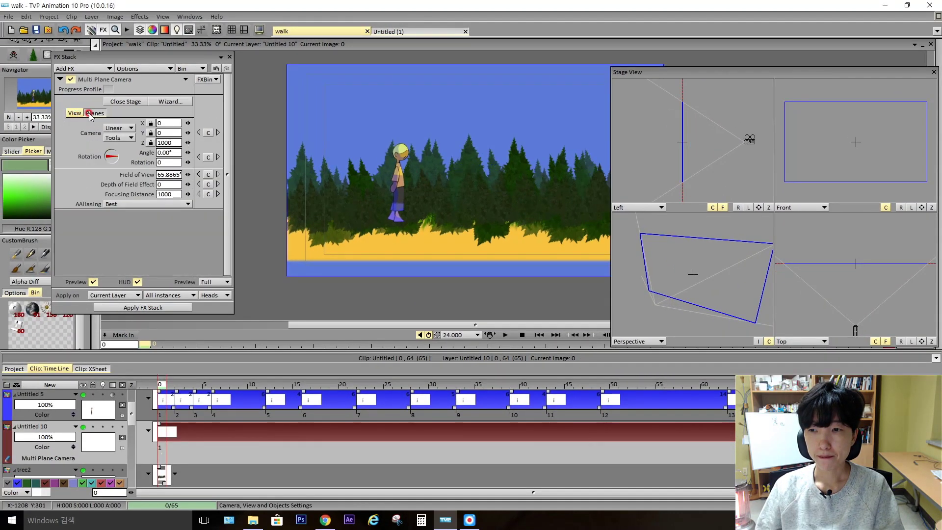
{"action": "left_click", "coordinate": [95, 113]}
{"action": "left_click", "coordinate": [166, 123]}
{"action": "left_click", "coordinate": [147, 130]}
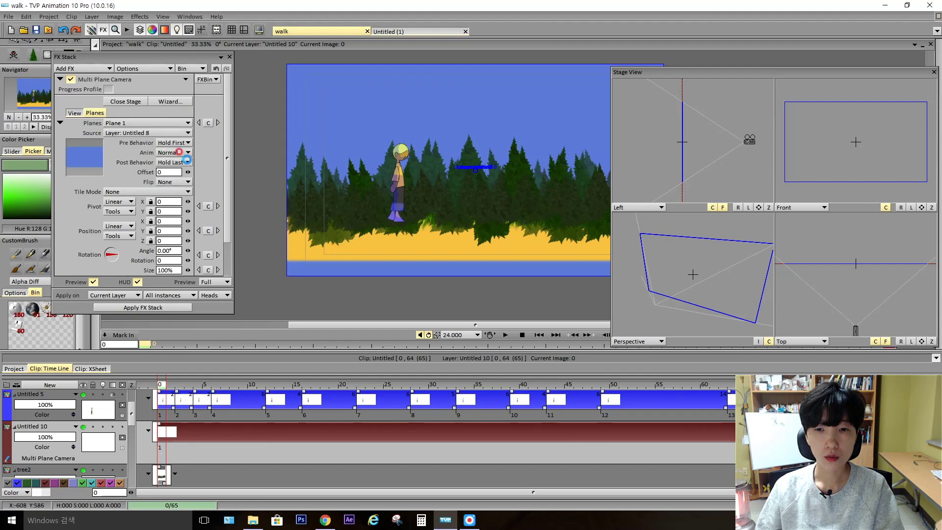
{"action": "mouse_move", "coordinate": [228, 196]}
{"action": "left_mouse_down"}
{"action": "mouse_move", "coordinate": [229, 212]}
{"action": "mouse_move", "coordinate": [186, 221]}
{"action": "mouse_move", "coordinate": [616, 155]}
{"action": "left_mouse_up"}
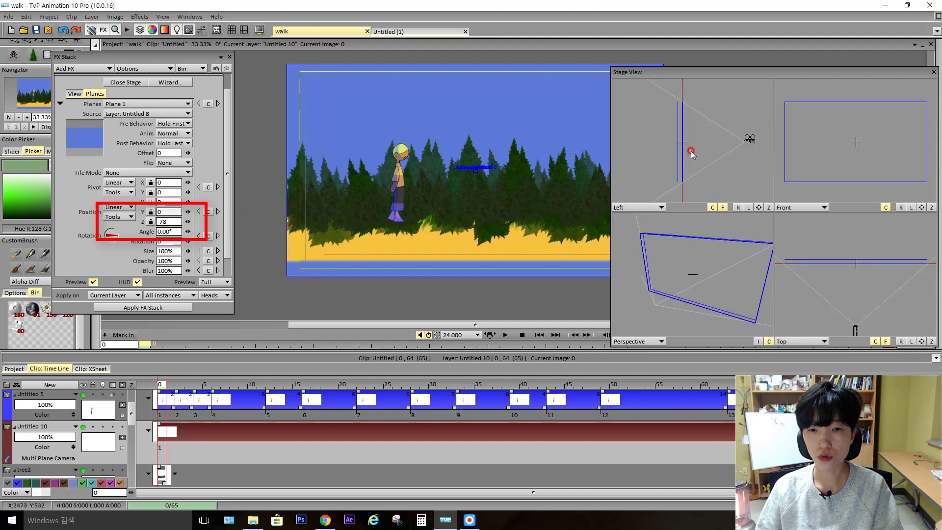
{"action": "scroll", "coordinate": [743, 151], "scroll_direction": "down", "scroll_amount": 8}
{"action": "mouse_move", "coordinate": [691, 151]}
{"action": "left_mouse_down"}
{"action": "mouse_move", "coordinate": [743, 152]}
{"action": "mouse_move", "coordinate": [618, 156]}
{"action": "left_mouse_up"}
{"action": "scroll", "coordinate": [738, 152], "scroll_direction": "up", "scroll_amount": 6}
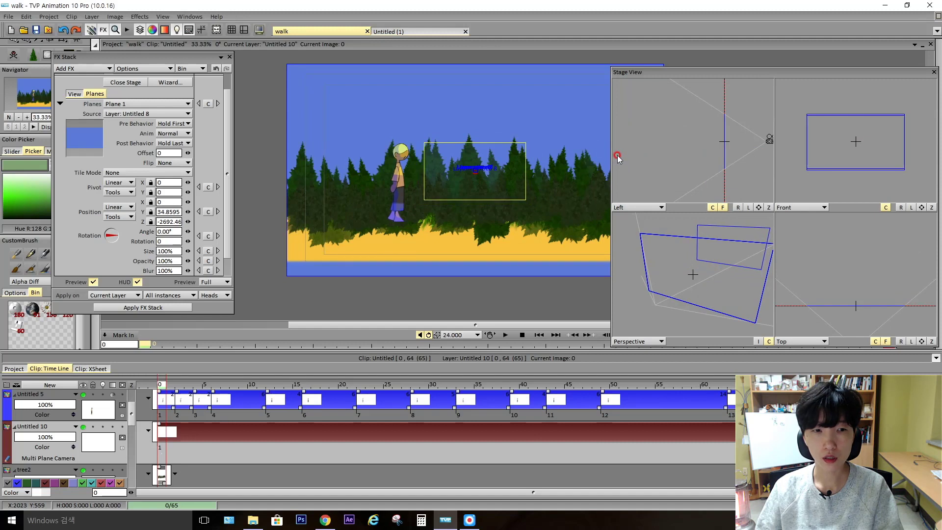
{"action": "scroll", "coordinate": [633, 156], "scroll_direction": "up", "scroll_amount": 5}
{"action": "scroll", "coordinate": [644, 156], "scroll_direction": "down", "scroll_amount": 10}
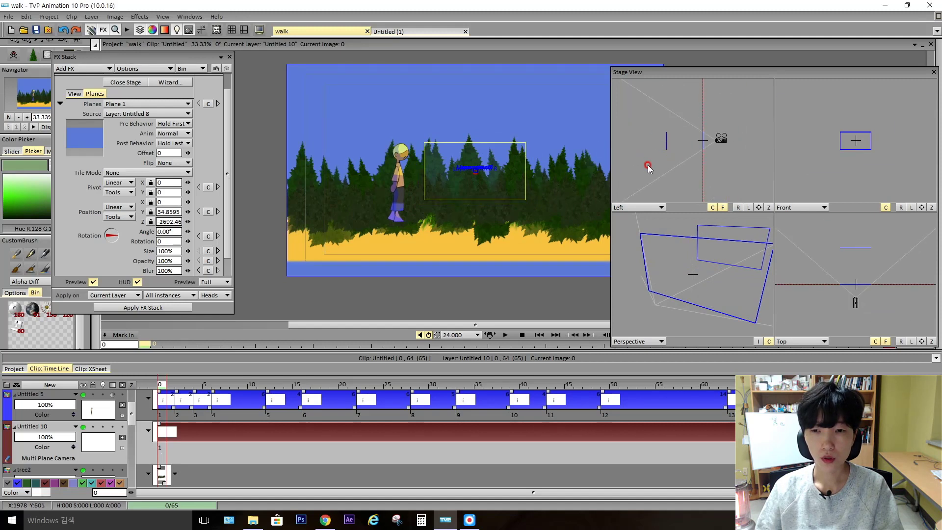
- Select Plane 2, the ground, and push it back in depth to a Z position of about -1228
{"action": "left_click", "coordinate": [133, 110]}
{"action": "left_click", "coordinate": [140, 148]}
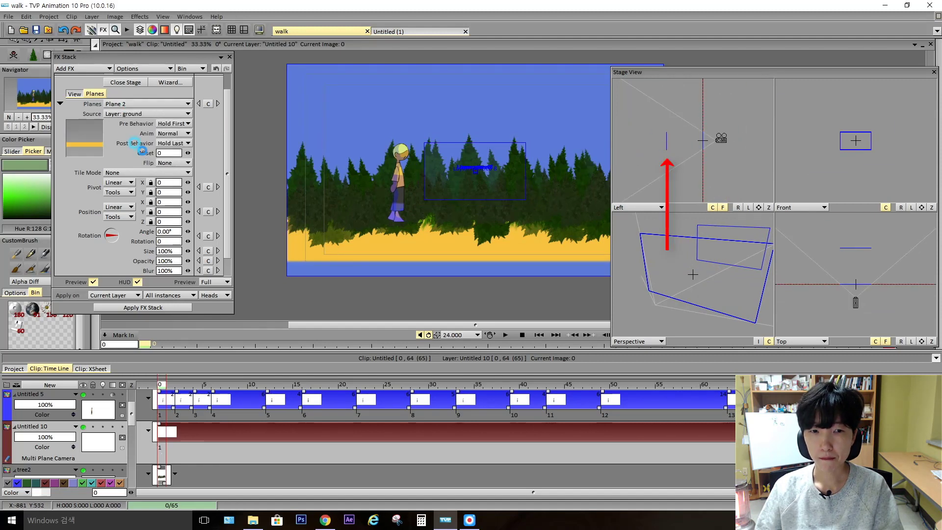
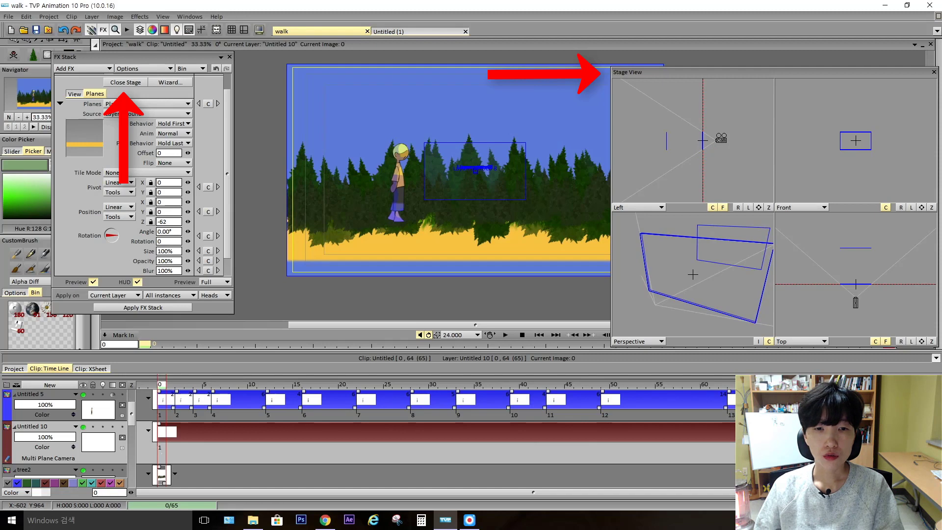
{"action": "left_click_drag", "start_coordinate": [188, 222], "coordinate": [162, 222]}
{"action": "left_click", "coordinate": [162, 223]}
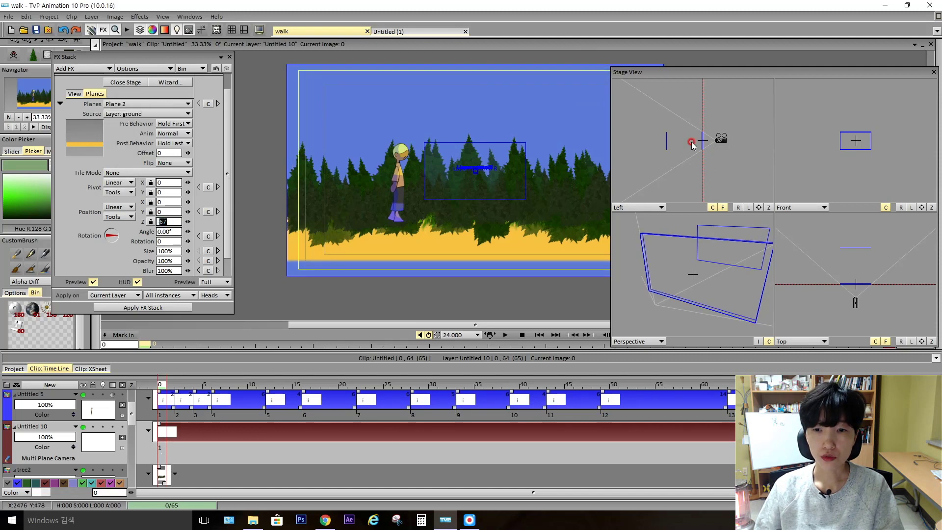
{"action": "mouse_move", "coordinate": [692, 145]}
{"action": "left_mouse_down"}
{"action": "mouse_move", "coordinate": [729, 143]}
{"action": "mouse_move", "coordinate": [664, 155]}
{"action": "left_mouse_up"}
{"action": "left_click", "coordinate": [179, 223]}
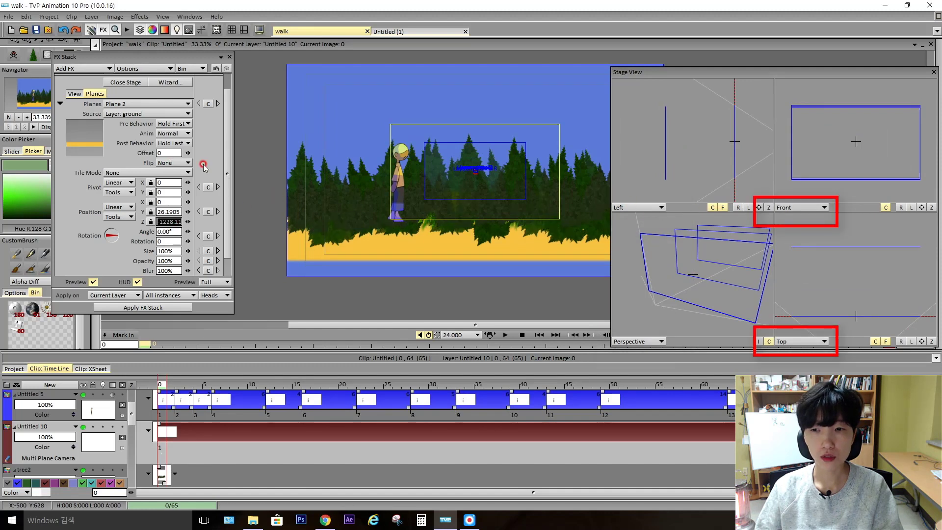
- Add a seventh camera plane and check its source choices without changing them
{"action": "left_click", "coordinate": [188, 104]}
{"action": "left_click", "coordinate": [189, 105]}
{"action": "left_click", "coordinate": [170, 114]}
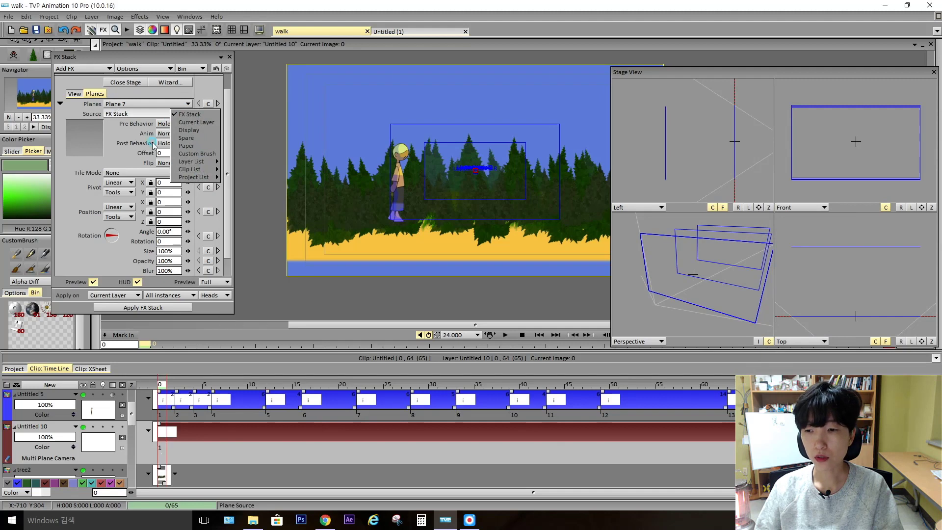
{"action": "left_click", "coordinate": [153, 72]}
- Duplicate the character's clean-up and Untitled 5 colour layers together
{"action": "mouse_move", "coordinate": [132, 407]}
{"action": "left_mouse_down"}
{"action": "mouse_move", "coordinate": [136, 395]}
{"action": "mouse_move", "coordinate": [133, 411]}
{"action": "left_mouse_up"}
{"action": "left_click", "coordinate": [43, 418]}
{"action": "left_click", "coordinate": [52, 448], "text": "ctrl"}
{"action": "right_click", "coordinate": [28, 398]}
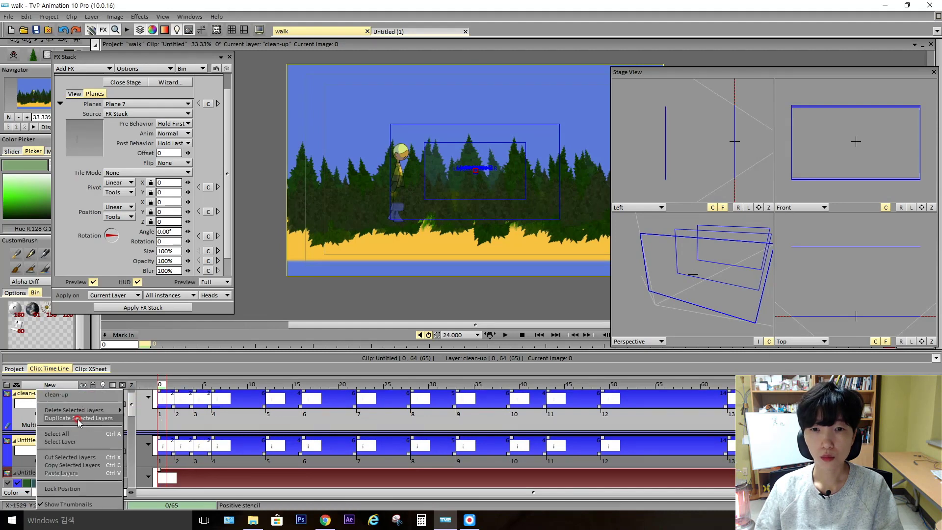
{"action": "left_click", "coordinate": [74, 420]}
- Collapse one copy each of the Untitled 5 and clean-up layers in the timeline
{"action": "scroll", "coordinate": [77, 421], "scroll_direction": "down", "scroll_amount": 3}
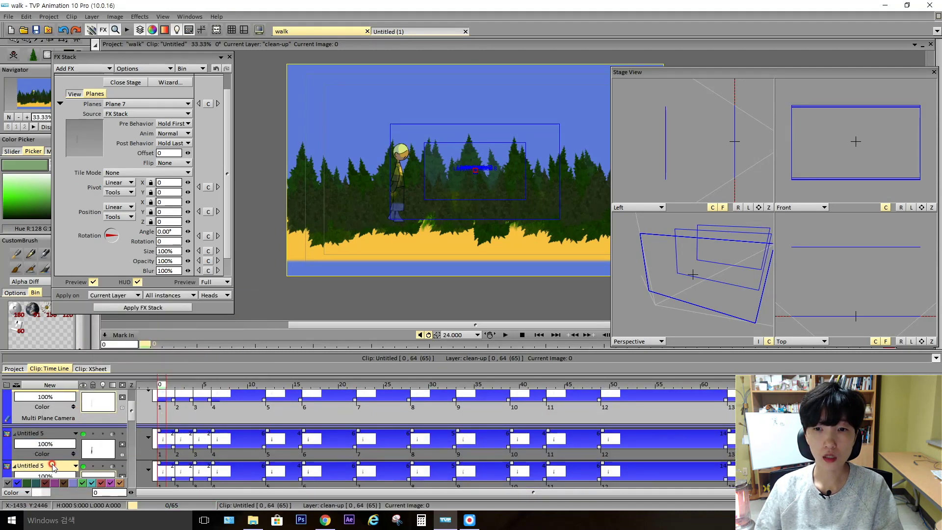
{"action": "left_click", "coordinate": [15, 433]}
{"action": "scroll", "coordinate": [17, 434], "scroll_direction": "up", "scroll_amount": 4}
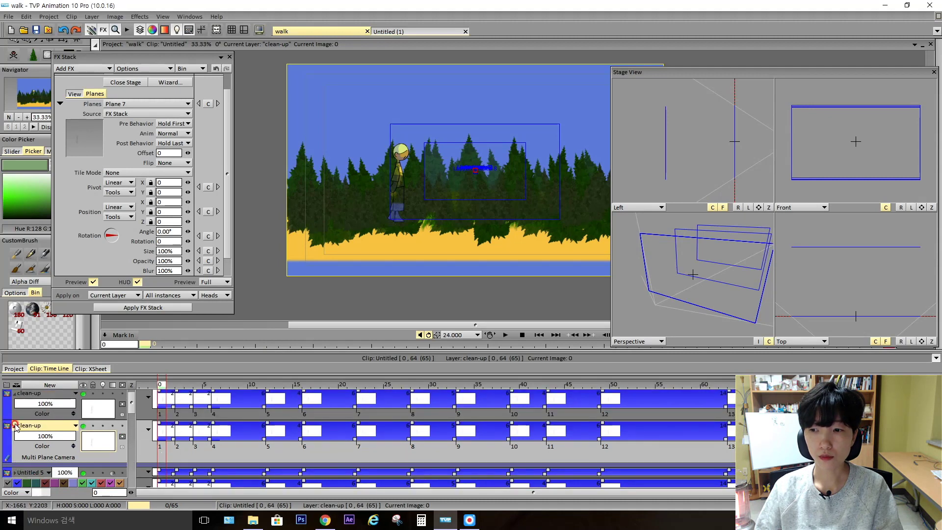
{"action": "left_click", "coordinate": [15, 394]}
{"action": "scroll", "coordinate": [35, 433], "scroll_direction": "down", "scroll_amount": 1}
- Merge the expanded clean-up and Untitled 5 layers into a single character layer
{"action": "left_click_drag", "start_coordinate": [43, 440], "coordinate": [50, 395]}
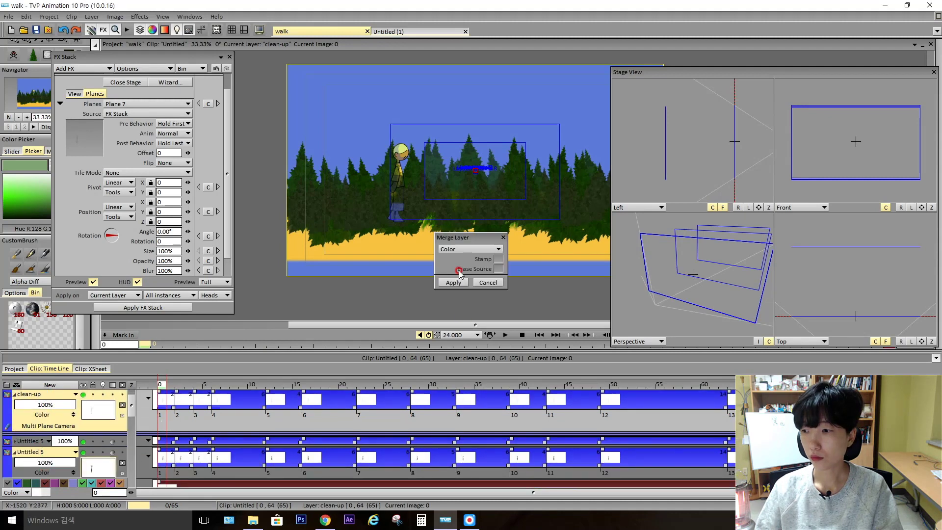
{"action": "left_click_drag", "start_coordinate": [474, 249], "coordinate": [488, 261]}
{"action": "left_click", "coordinate": [468, 278]}
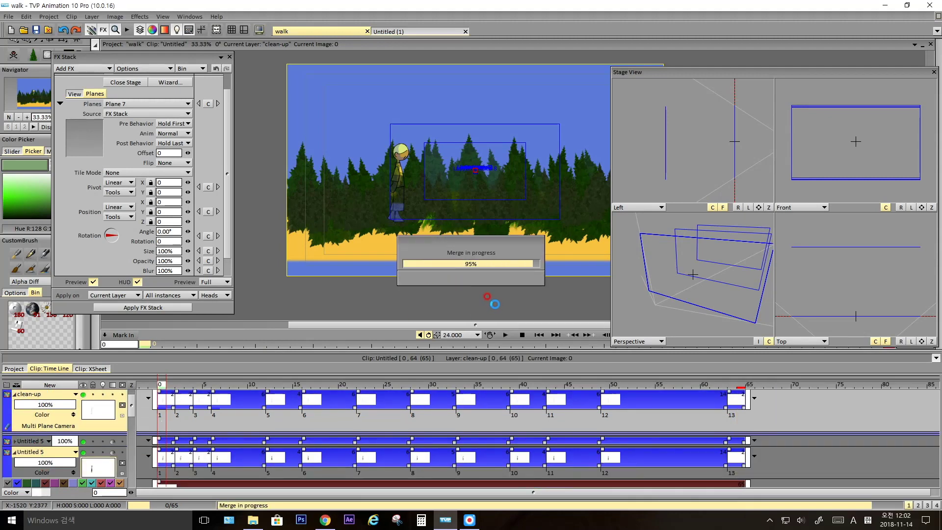
{"action": "scroll", "coordinate": [83, 412], "scroll_direction": "up", "scroll_amount": 2}
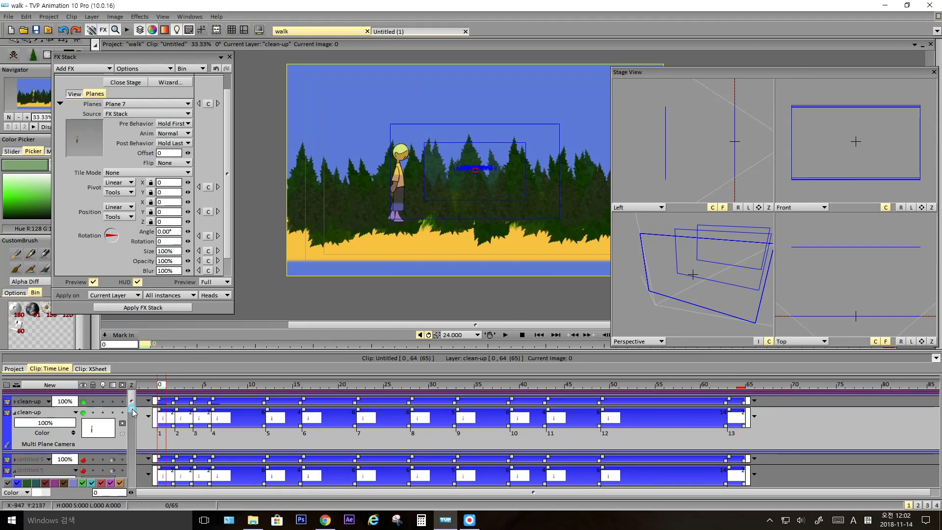
{"action": "mouse_move", "coordinate": [132, 406]}
{"action": "left_mouse_down"}
{"action": "mouse_move", "coordinate": [132, 417]}
{"action": "mouse_move", "coordinate": [133, 410]}
{"action": "left_mouse_up"}
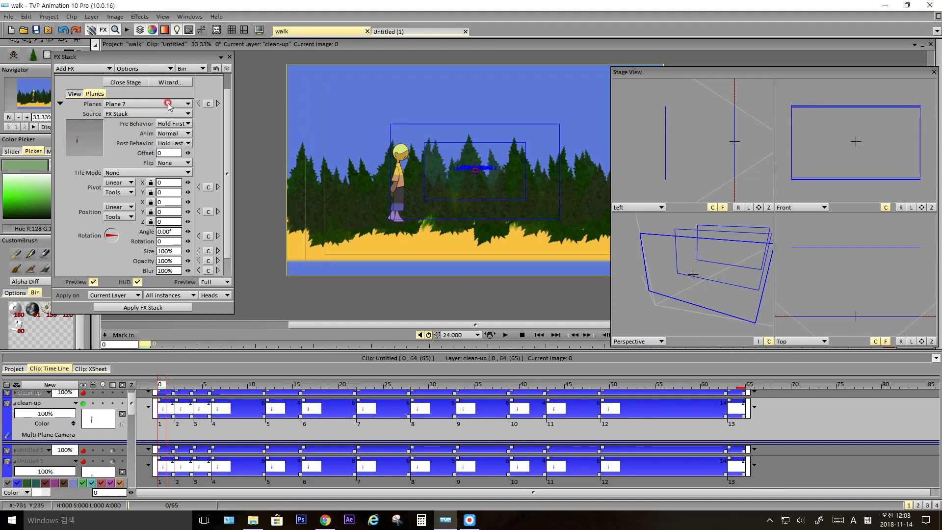
- Try to set Plane 7's source to the second clean-up entry in the layer list
{"action": "left_click", "coordinate": [170, 112]}
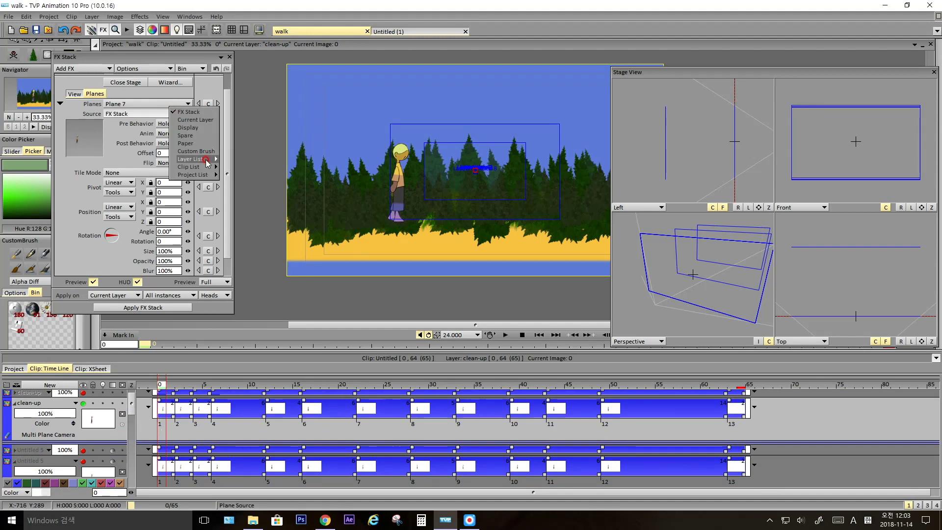
{"action": "mouse_move", "coordinate": [203, 159]}
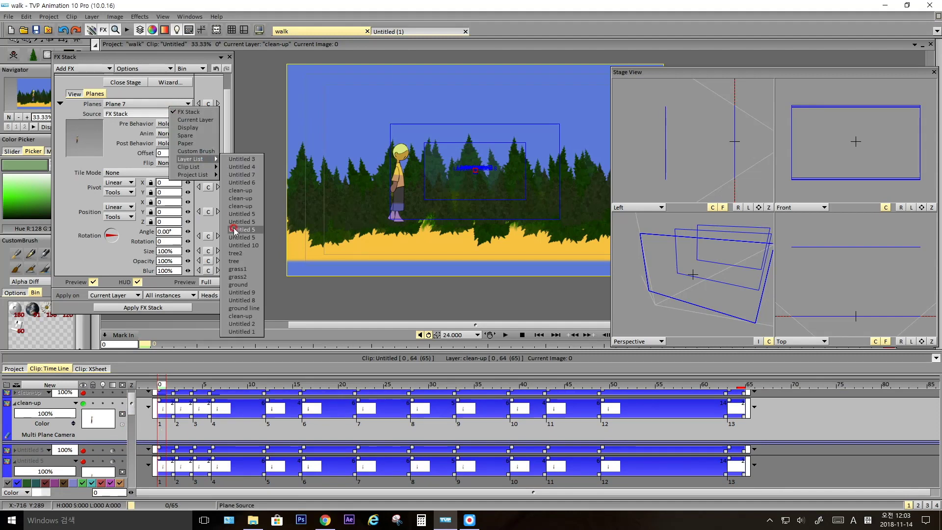
{"action": "left_click", "coordinate": [251, 198]}
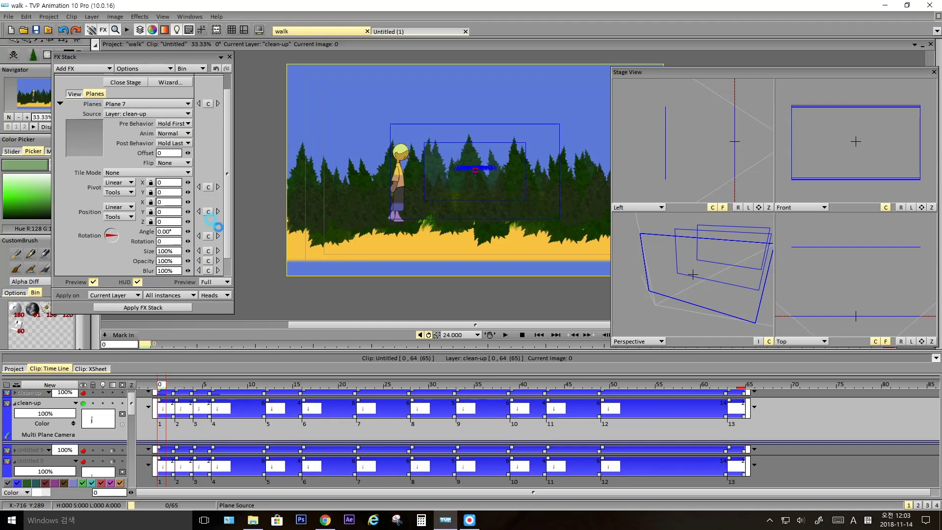
{"action": "left_click", "coordinate": [163, 113]}
{"action": "mouse_move", "coordinate": [200, 169]}
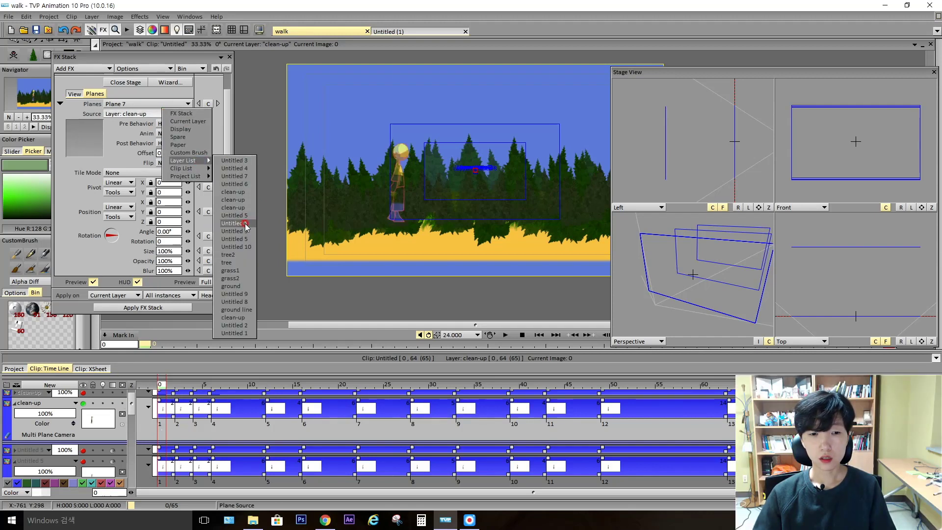
{"action": "left_click", "coordinate": [244, 200]}
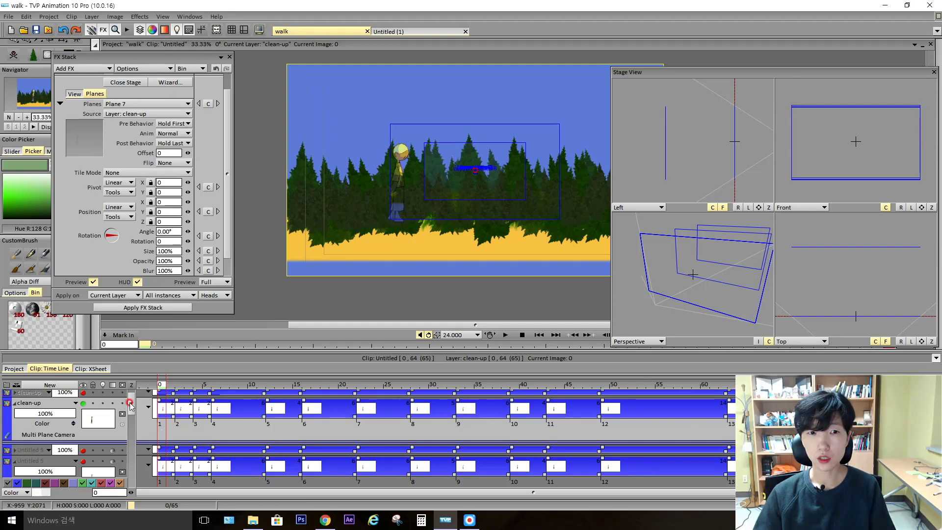
- Try the merged clean-up layer as Plane 7's source with a Z position of -1228.11
{"action": "left_click_drag", "start_coordinate": [131, 403], "coordinate": [134, 391]}
{"action": "left_click", "coordinate": [160, 115]}
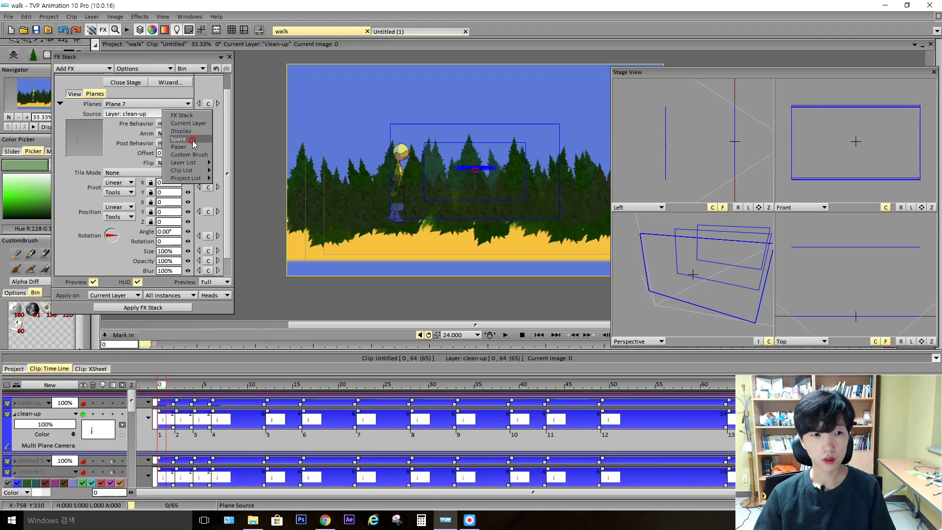
{"action": "left_click", "coordinate": [238, 206]}
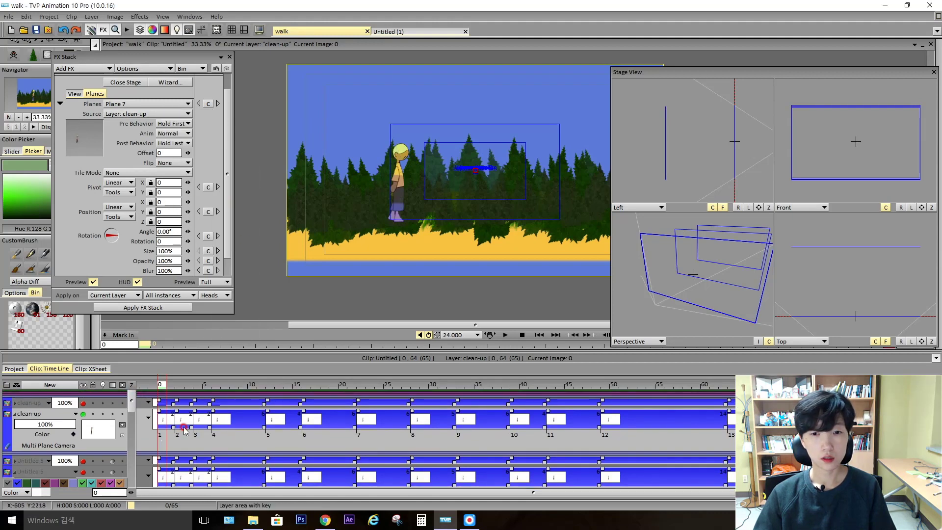
{"action": "left_click", "coordinate": [168, 222]}
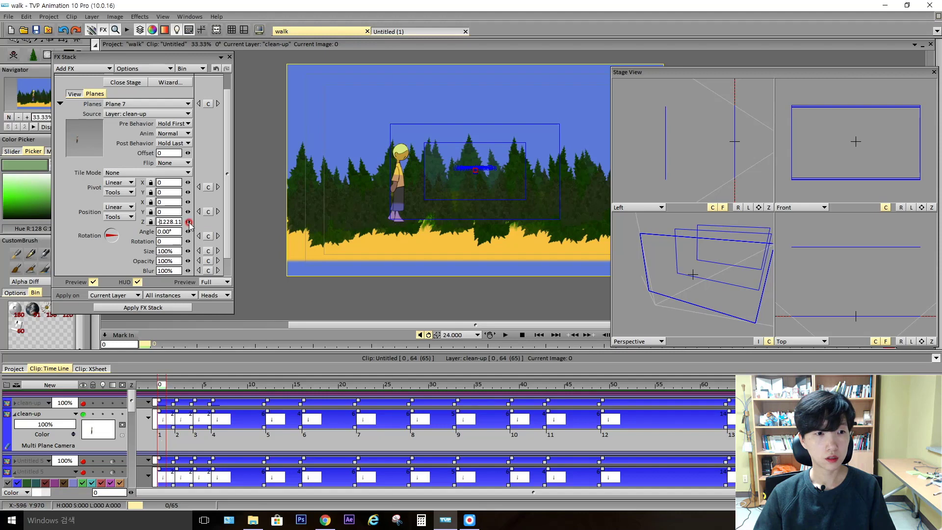
{"action": "left_click", "coordinate": [166, 221]}
{"action": "key", "text": "Escape"}
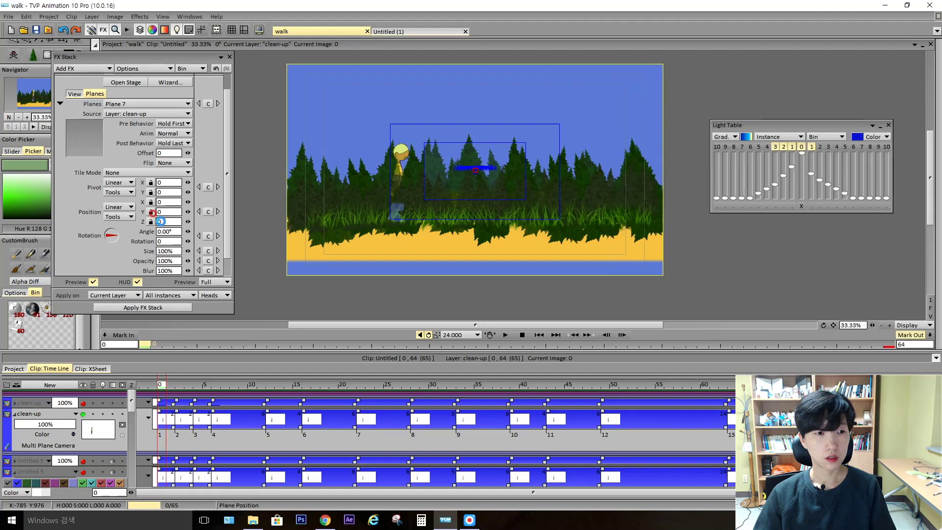
- Set Plane 7's source to the merged clean-up layer, reopen the stage view and move the plane to Z -61
{"action": "left_click", "coordinate": [146, 114]}
{"action": "mouse_move", "coordinate": [169, 160]}
{"action": "left_click", "coordinate": [216, 208]}
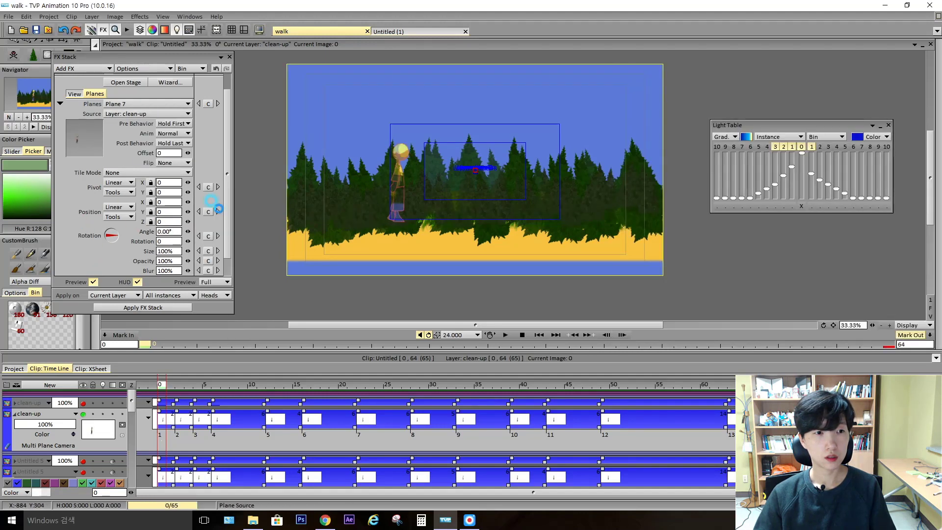
{"action": "left_click", "coordinate": [125, 82]}
{"action": "left_click_drag", "start_coordinate": [188, 222], "coordinate": [186, 222]}
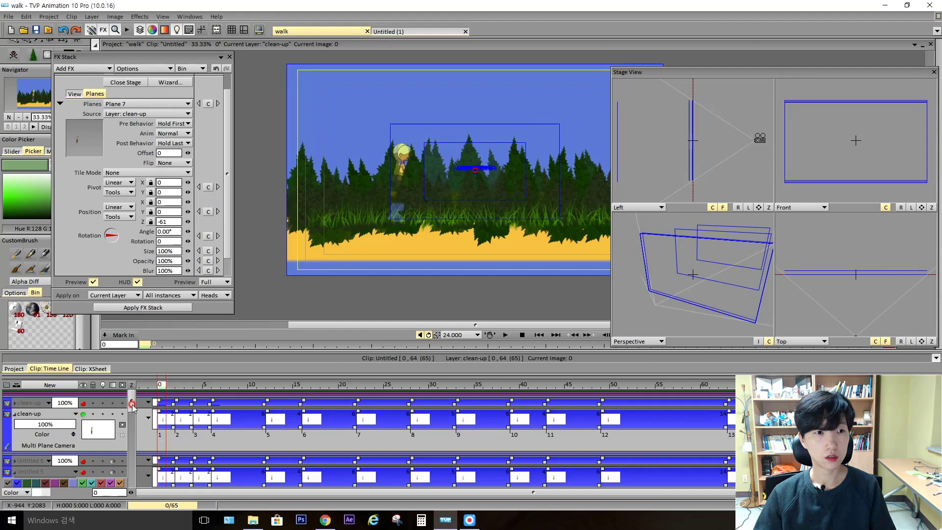
- Deactivate the merged clean-up layer in the timeline so the character comes only from the camera plane
{"action": "mouse_move", "coordinate": [131, 406]}
{"action": "left_mouse_down"}
{"action": "mouse_move", "coordinate": [137, 427]}
{"action": "mouse_move", "coordinate": [132, 419]}
{"action": "left_mouse_up"}
{"action": "left_click", "coordinate": [83, 397]}
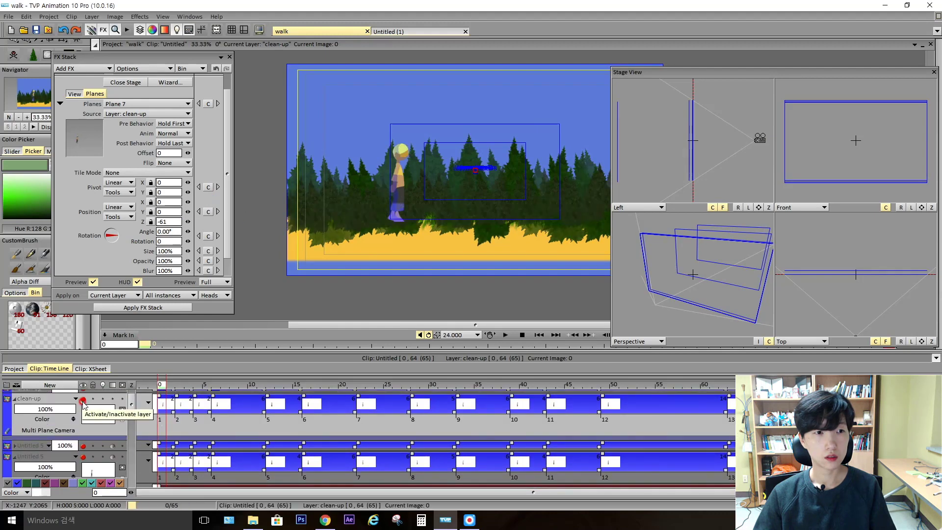
{"action": "left_click", "coordinate": [83, 397]}
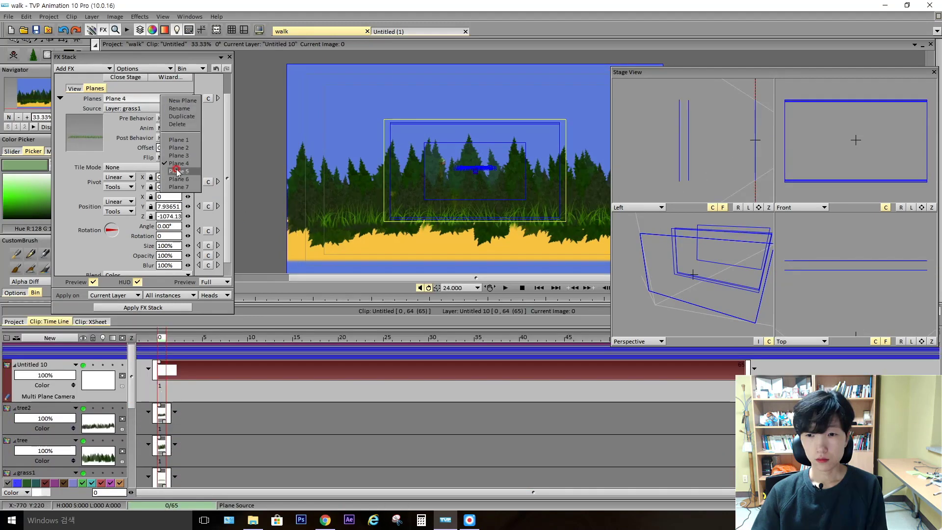
- Push Plane 5, the tree layer, back in depth in the stage's left view and reselect Plane 4
{"action": "left_click", "coordinate": [178, 172]}
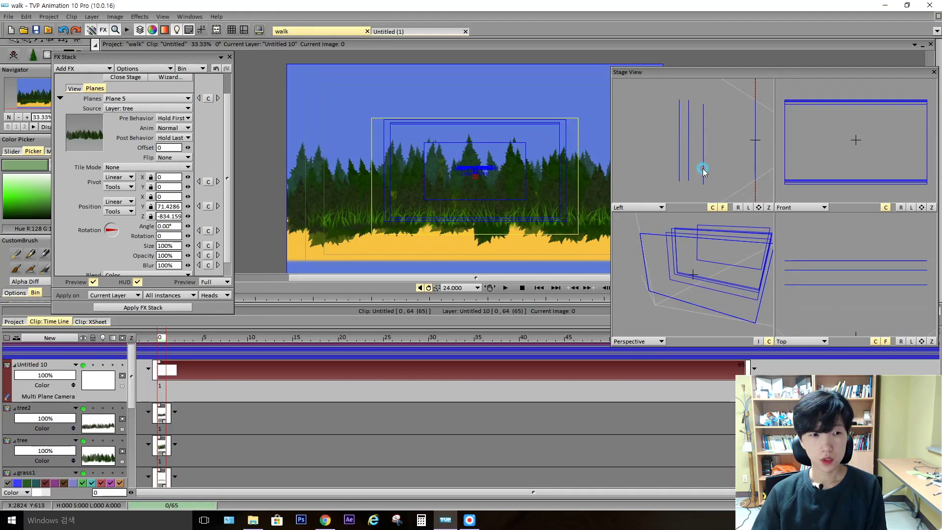
{"action": "left_click", "coordinate": [162, 98]}
{"action": "left_click", "coordinate": [158, 168]}
{"action": "left_click", "coordinate": [158, 98]}
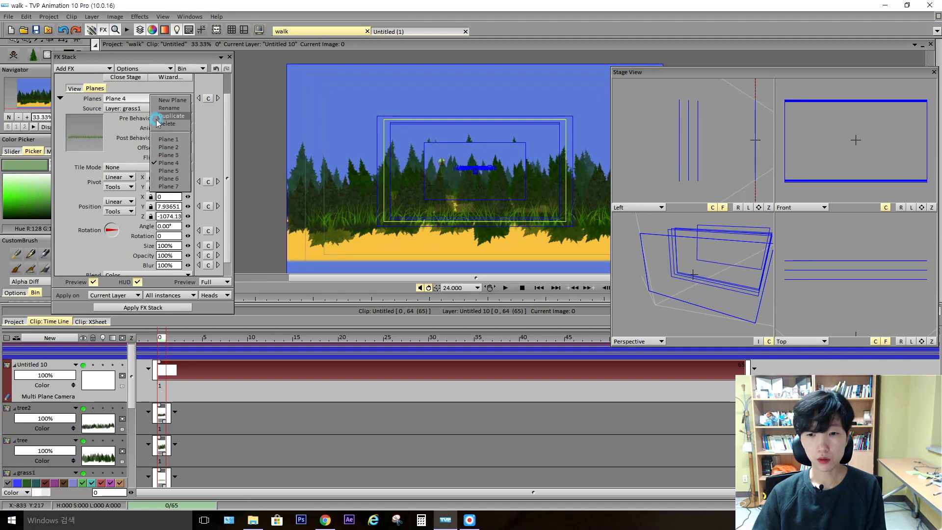
- Select Plane 3, the grass2 layer, and push it back in depth in the stage's left view
{"action": "left_click", "coordinate": [159, 156]}
{"action": "left_click_drag", "start_coordinate": [735, 163], "coordinate": [694, 168]}
{"action": "left_click", "coordinate": [164, 108]}
- Push Plane 6, the tree2 layer, back to a Z position of about -1954 and enlarge the stage view
{"action": "left_click", "coordinate": [162, 99]}
{"action": "left_click", "coordinate": [162, 180]}
{"action": "left_click_drag", "start_coordinate": [756, 158], "coordinate": [678, 170]}
{"action": "left_click_drag", "start_coordinate": [608, 66], "coordinate": [520, 26]}
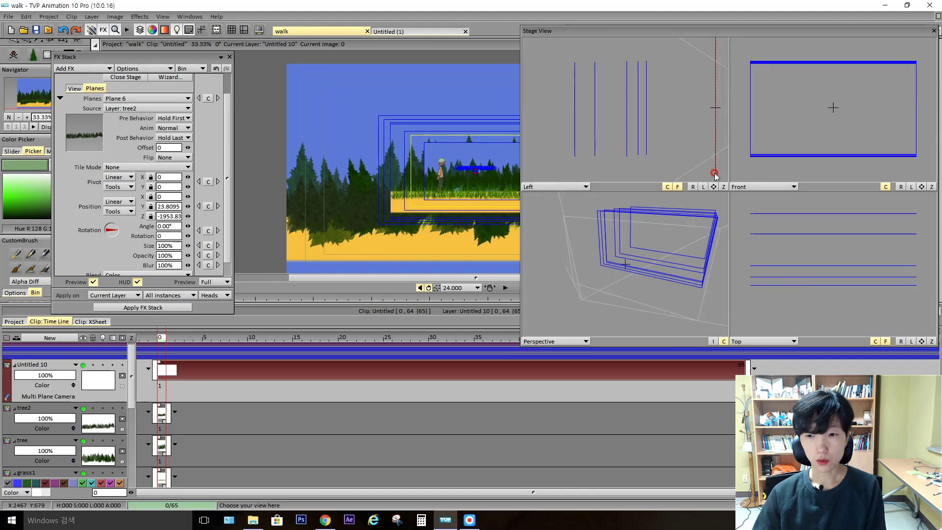
- Select the scenery layers from tree2 down to Untitled 8, hide them in the timeline, and reselect the Untitled 10 camera layer
{"action": "left_click", "coordinate": [54, 409]}
{"action": "left_click", "coordinate": [132, 394]}
{"action": "left_click_drag", "start_coordinate": [131, 394], "coordinate": [131, 461]}
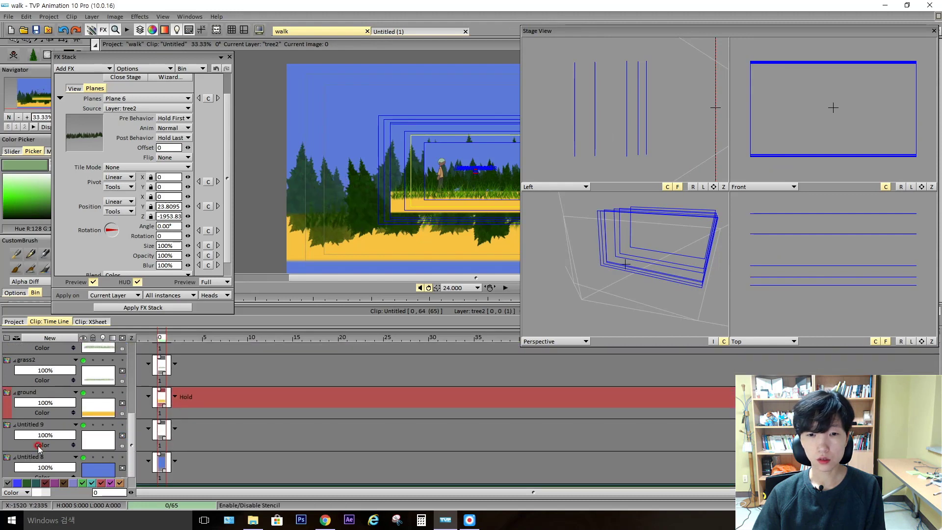
{"action": "left_click", "coordinate": [62, 455], "text": "shift"}
{"action": "left_click", "coordinate": [7, 425]}
{"action": "left_click", "coordinate": [38, 466]}
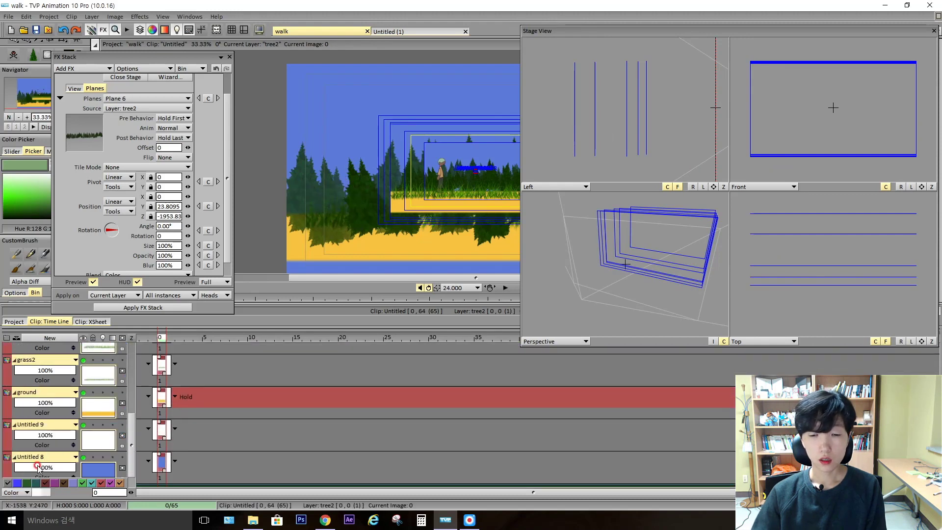
{"action": "left_click", "coordinate": [83, 337]}
{"action": "left_click", "coordinate": [146, 387]}
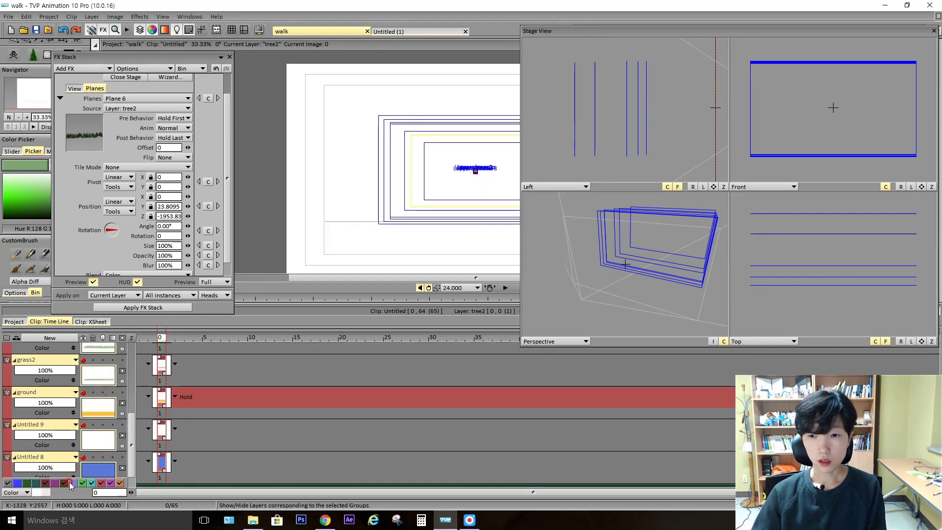
{"action": "left_click", "coordinate": [101, 483]}
{"action": "left_click", "coordinate": [62, 370]}
- Select Plane 1, the Untitled 8 background layer, and enlarge its size to about 401%
{"action": "left_click_drag", "start_coordinate": [356, 229], "coordinate": [296, 224]}
{"action": "left_click_drag", "start_coordinate": [569, 143], "coordinate": [601, 138]}
{"action": "left_click", "coordinate": [553, 140]}
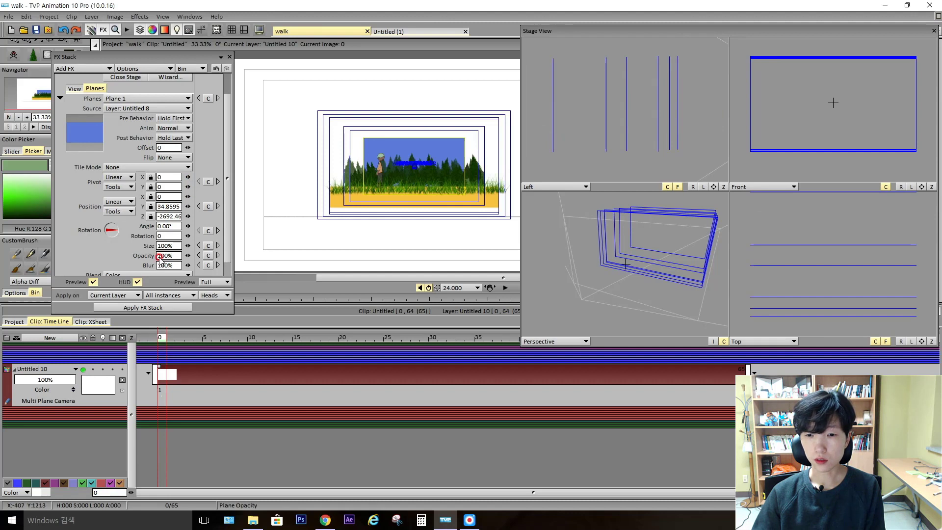
{"action": "left_click_drag", "start_coordinate": [188, 246], "coordinate": [216, 248]}
{"action": "left_click", "coordinate": [672, 109]}
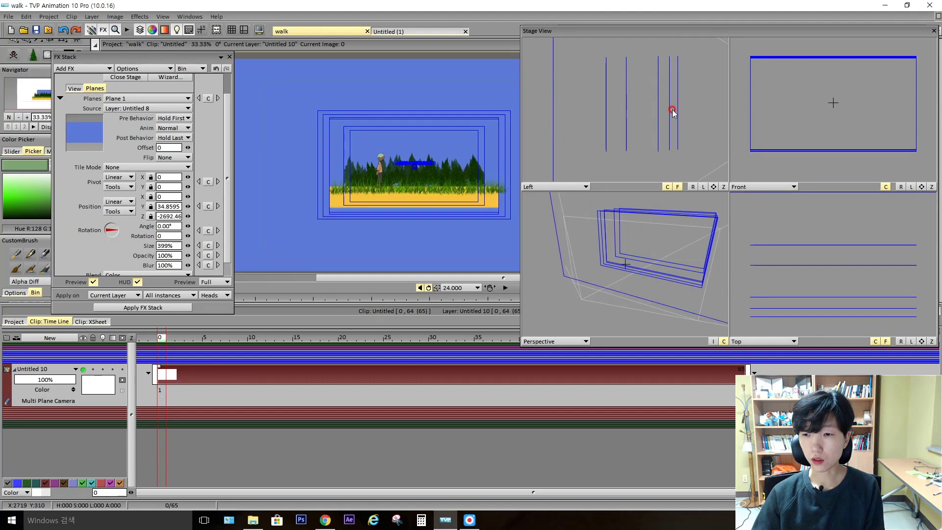
- Enlarge the tree2, tree, ground and background planes until they overfill the camera's view
{"action": "scroll", "coordinate": [663, 125], "scroll_direction": "down", "scroll_amount": 5}
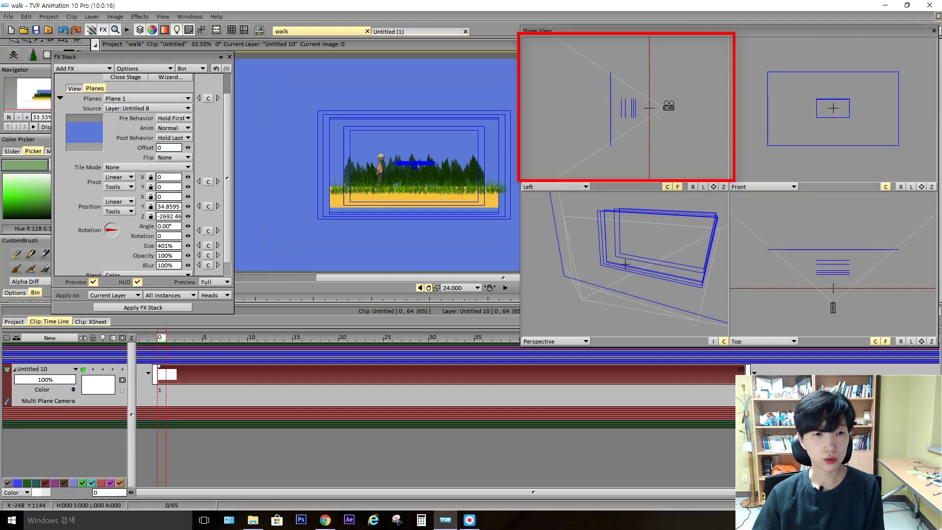
{"action": "left_click", "coordinate": [622, 103]}
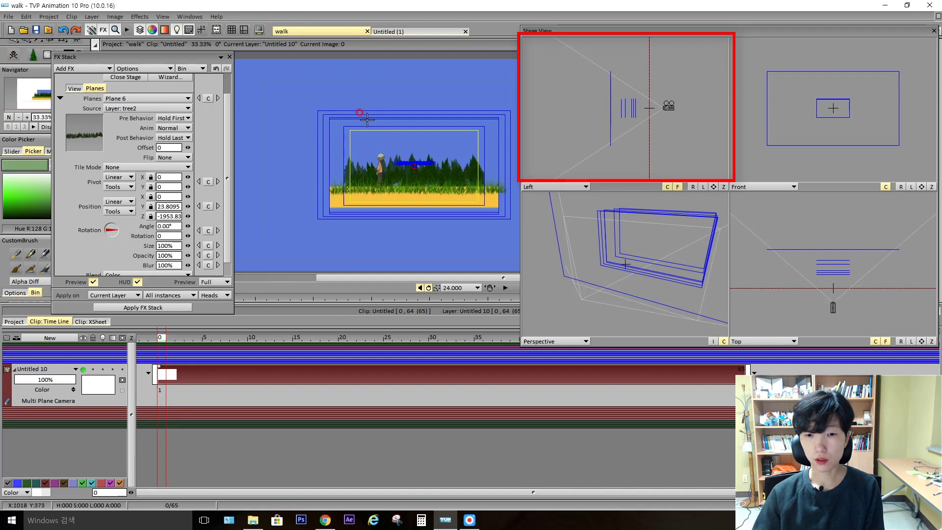
{"action": "mouse_move", "coordinate": [188, 246]}
{"action": "left_mouse_down"}
{"action": "mouse_move", "coordinate": [157, 246]}
{"action": "mouse_move", "coordinate": [174, 251]}
{"action": "mouse_move", "coordinate": [160, 254]}
{"action": "mouse_move", "coordinate": [175, 237]}
{"action": "mouse_move", "coordinate": [152, 248]}
{"action": "mouse_move", "coordinate": [214, 245]}
{"action": "mouse_move", "coordinate": [105, 255]}
{"action": "mouse_move", "coordinate": [152, 244]}
{"action": "left_mouse_up"}
{"action": "left_click", "coordinate": [621, 114]}
{"action": "left_click", "coordinate": [611, 118]}
{"action": "left_click", "coordinate": [622, 123]}
{"action": "left_click", "coordinate": [675, 134]}
- Set the size of Plane 7, the clean-up character layer, to about 308%
{"action": "left_click", "coordinate": [632, 112]}
{"action": "left_click", "coordinate": [635, 107]}
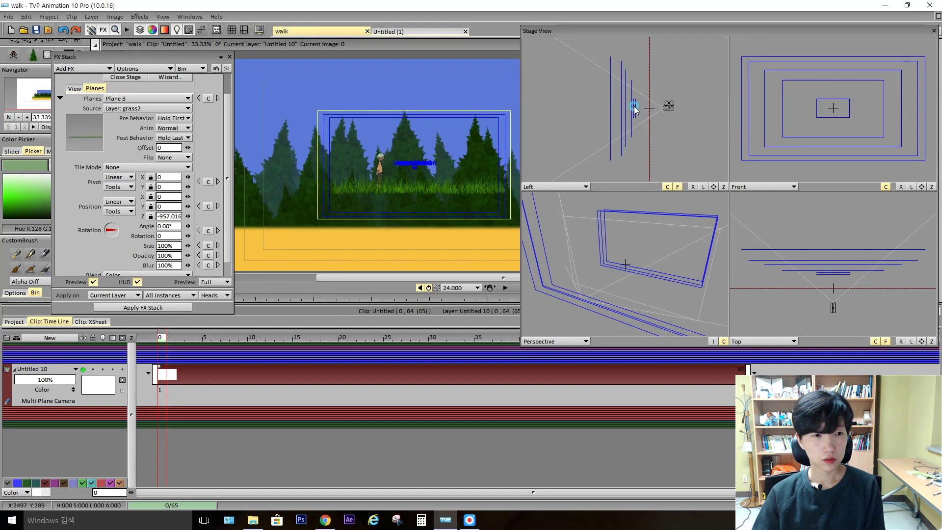
{"action": "left_click", "coordinate": [182, 98]}
{"action": "left_click", "coordinate": [186, 178]}
{"action": "type", "text": "300"}
{"action": "key", "text": "Return"}
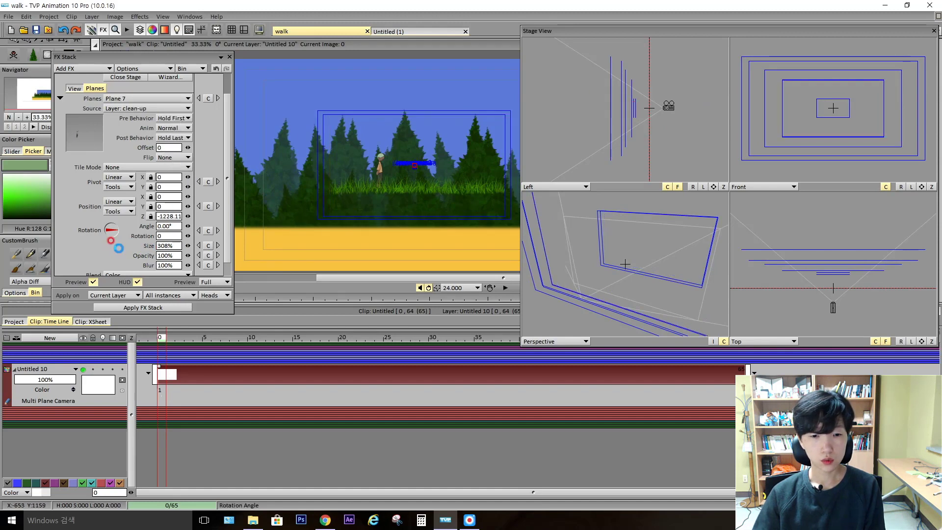
- Enlarge Plane 3, the grass2 layer, to 308% and Plane 4, the grass1 layer, to 329%
{"action": "left_click", "coordinate": [635, 107]}
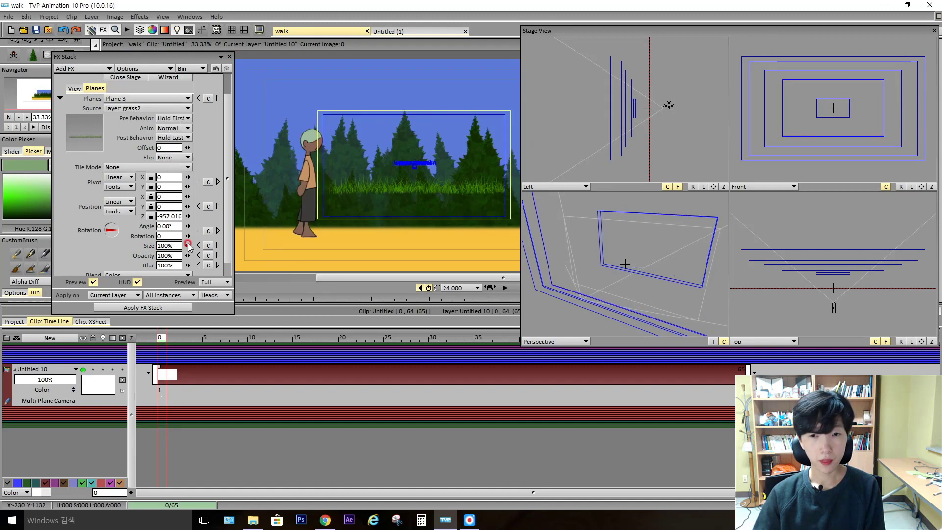
{"action": "left_click_drag", "start_coordinate": [189, 246], "coordinate": [190, 244]}
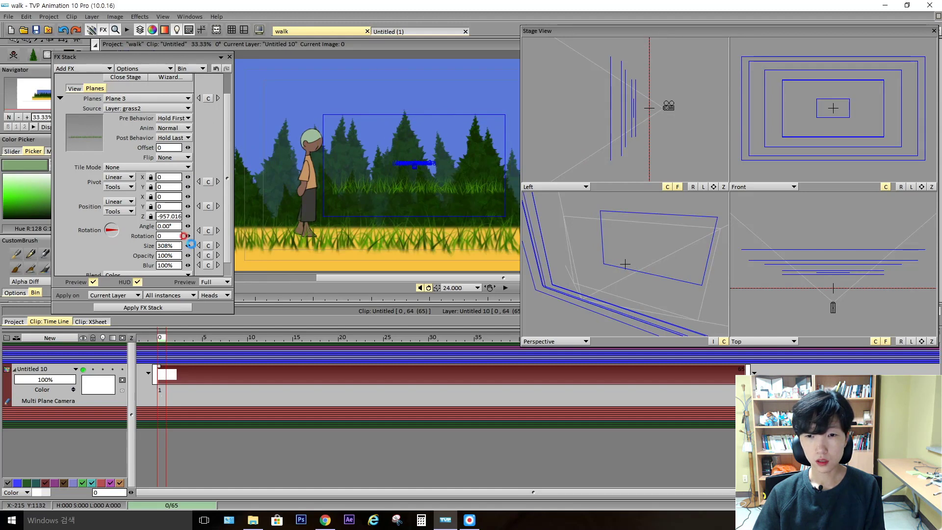
{"action": "left_click", "coordinate": [632, 106]}
{"action": "left_click_drag", "start_coordinate": [188, 246], "coordinate": [184, 245]}
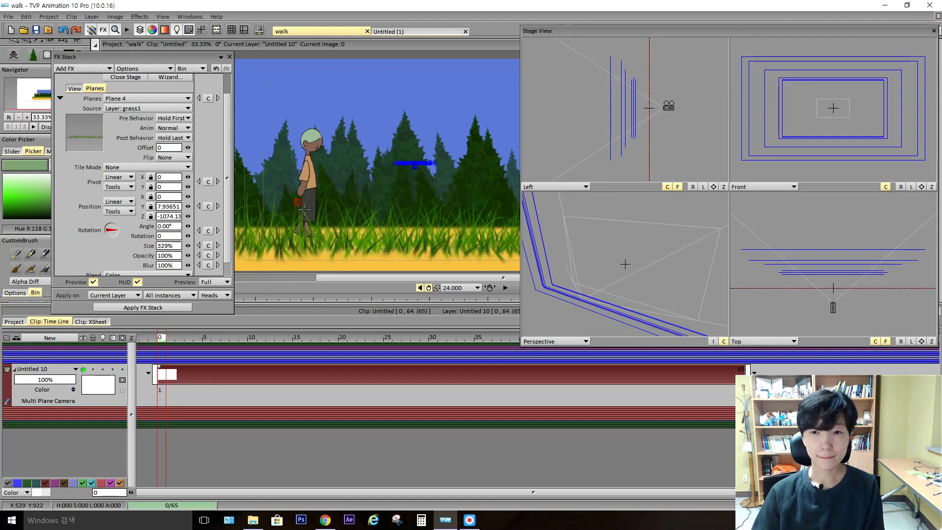
- Move the FX Stack window aside and narrow the camera's Field of View to about 52.9°
{"action": "left_click_drag", "start_coordinate": [195, 80], "coordinate": [143, 74]}
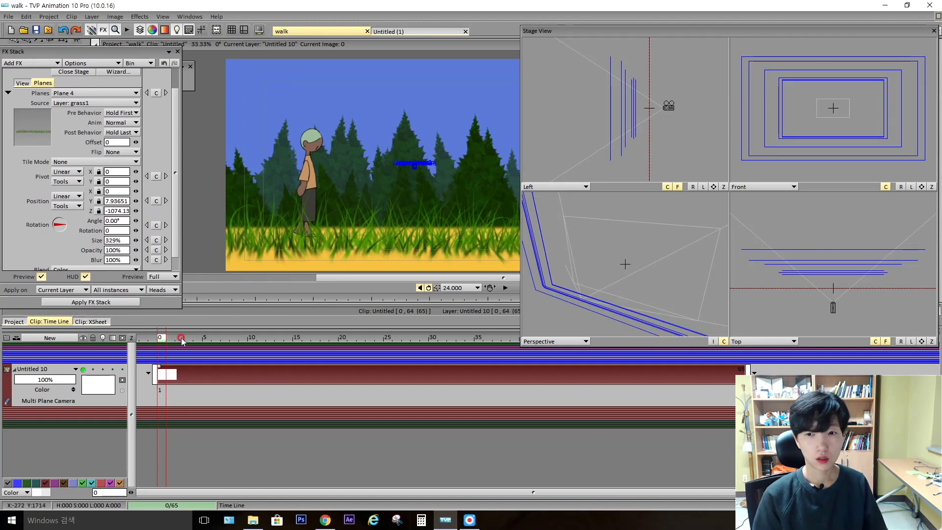
{"action": "left_click", "coordinate": [22, 83]}
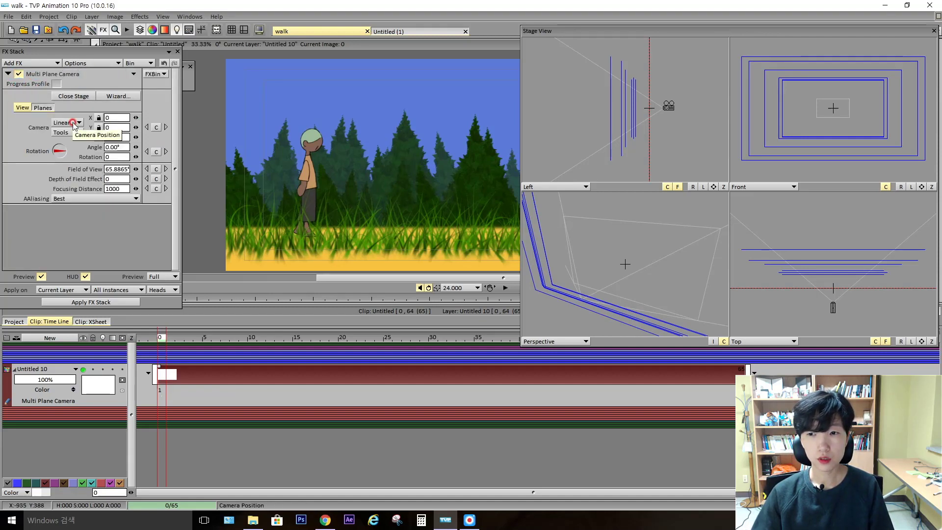
{"action": "left_click", "coordinate": [136, 169]}
{"action": "left_click", "coordinate": [136, 168]}
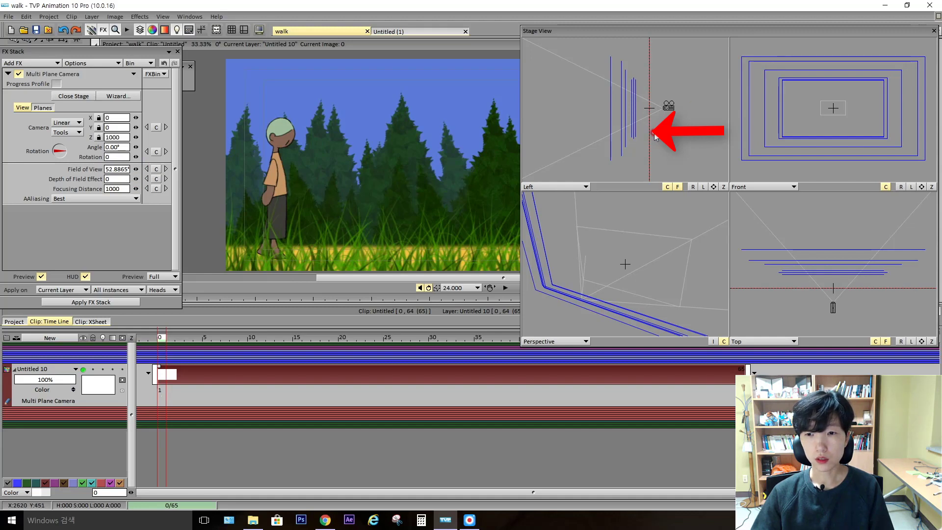
- Shift the camera's focus line back to a Focusing Distance of about 2719 and set the Depth of Field Effect to 8.9
{"action": "left_click_drag", "start_coordinate": [650, 112], "coordinate": [626, 115]}
{"action": "left_click", "coordinate": [134, 179]}
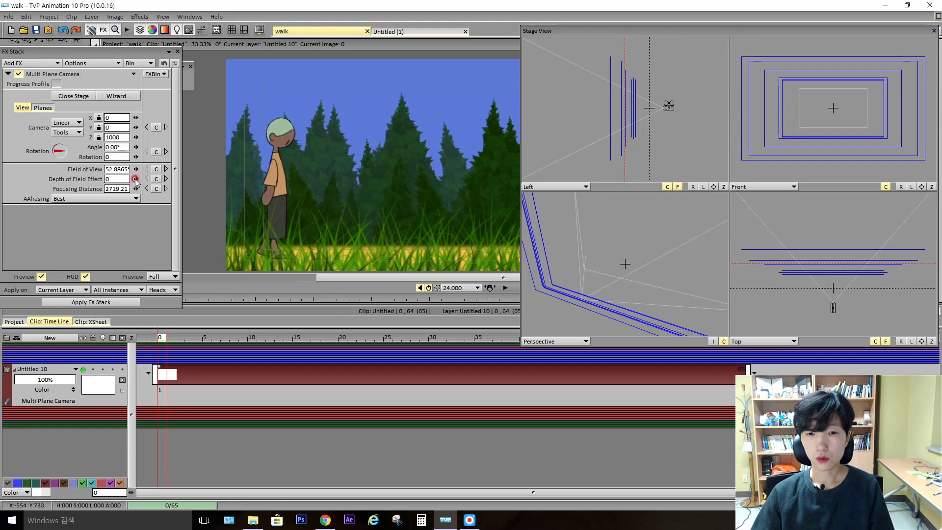
{"action": "left_click_drag", "start_coordinate": [135, 180], "coordinate": [133, 169]}
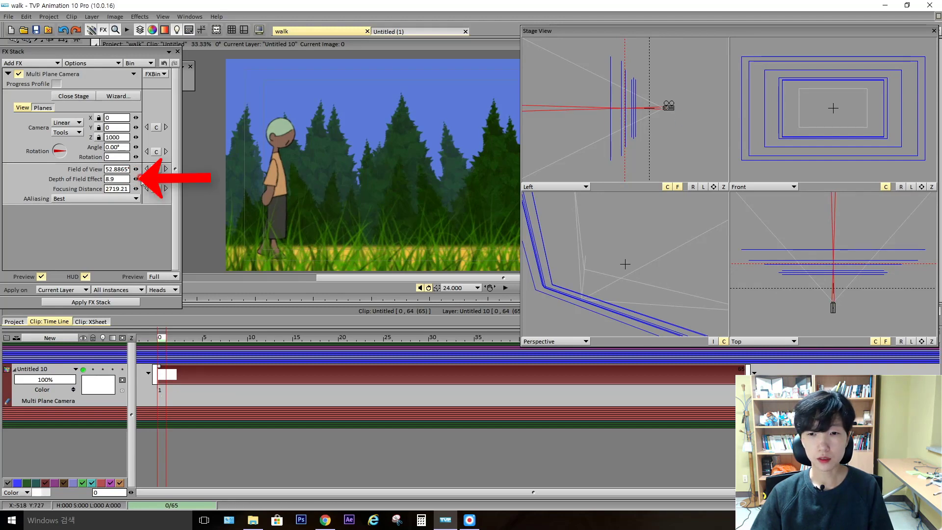
- Adjust the camera's Focusing Distance to about 2547 and raise the Depth of Field Effect to 33.6
{"action": "left_click", "coordinate": [624, 114]}
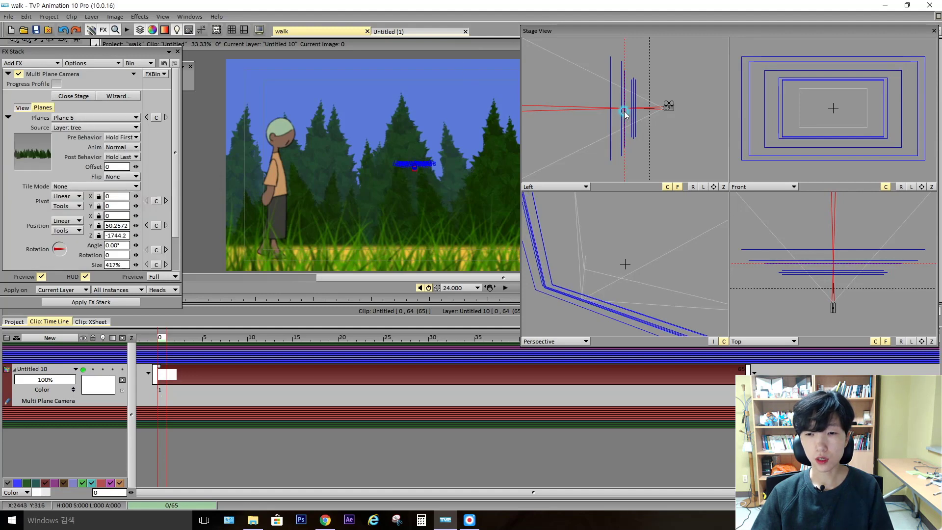
{"action": "left_click", "coordinate": [625, 162]}
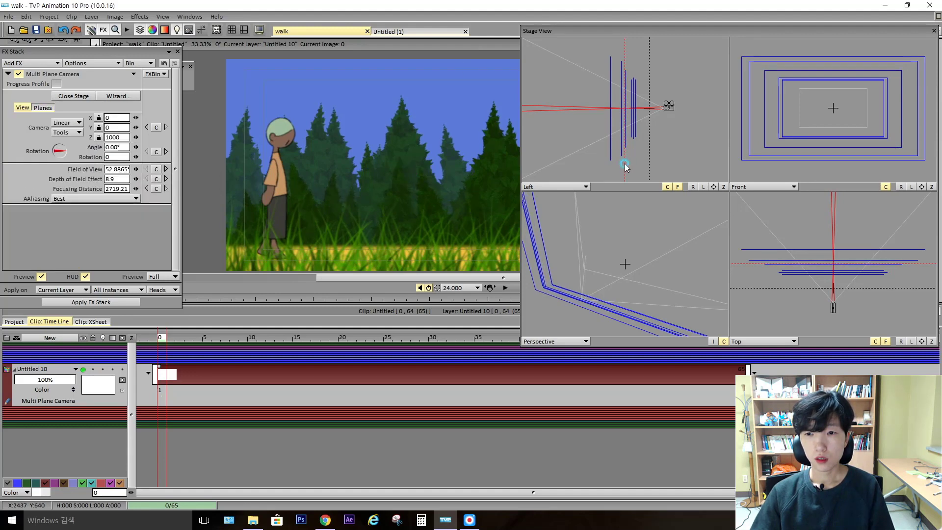
{"action": "mouse_move", "coordinate": [617, 156]}
{"action": "left_mouse_down"}
{"action": "mouse_move", "coordinate": [627, 166]}
{"action": "mouse_move", "coordinate": [616, 157]}
{"action": "mouse_move", "coordinate": [628, 163]}
{"action": "mouse_move", "coordinate": [613, 164]}
{"action": "mouse_move", "coordinate": [625, 164]}
{"action": "mouse_move", "coordinate": [620, 153]}
{"action": "mouse_move", "coordinate": [626, 167]}
{"action": "left_mouse_up"}
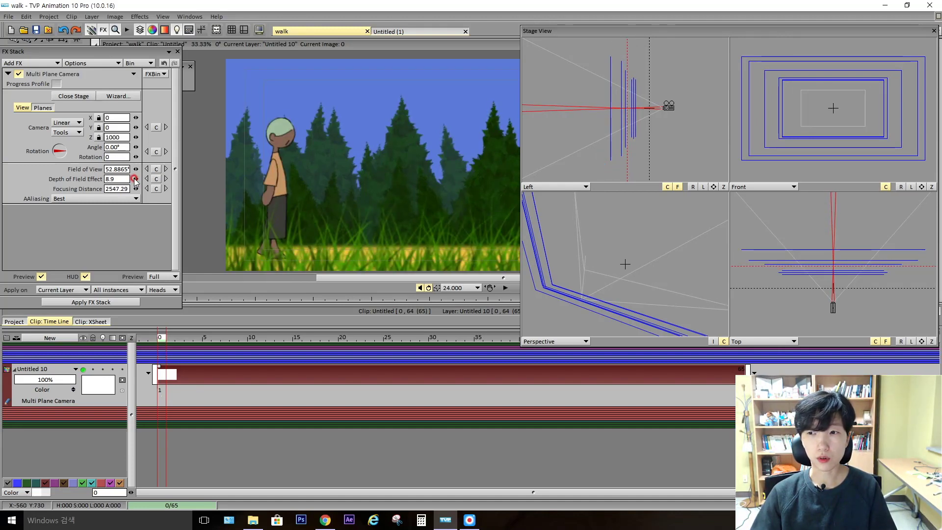
{"action": "left_click_drag", "start_coordinate": [135, 178], "coordinate": [81, 165]}
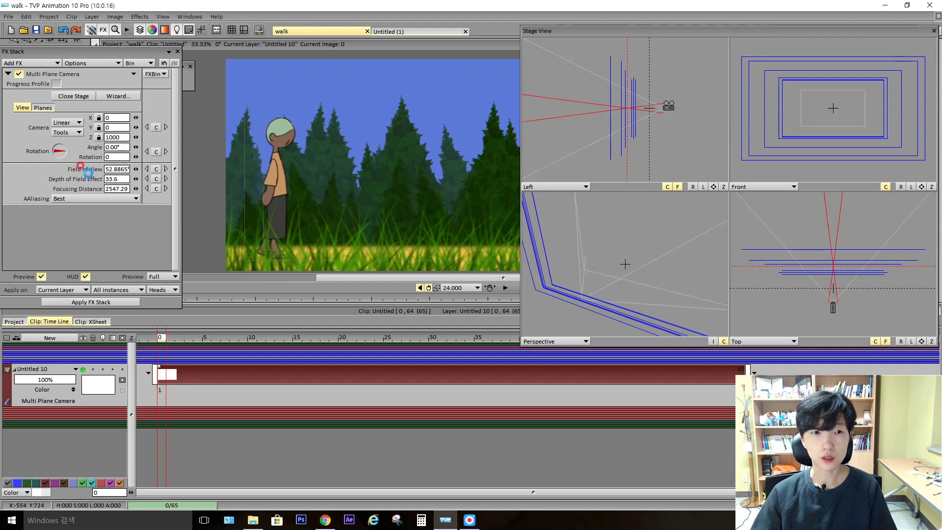
{"action": "left_click_drag", "start_coordinate": [630, 169], "coordinate": [620, 159]}
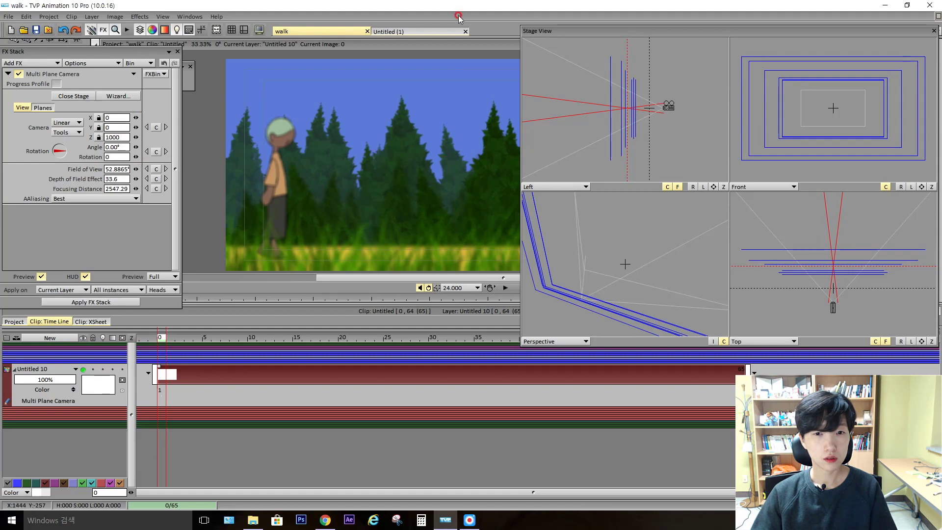
- Shrink the stage view, narrow the Field of View to about 44.9°, and move the camera to X about -1549, Z about 1232
{"action": "left_click_drag", "start_coordinate": [521, 31], "coordinate": [614, 58]}
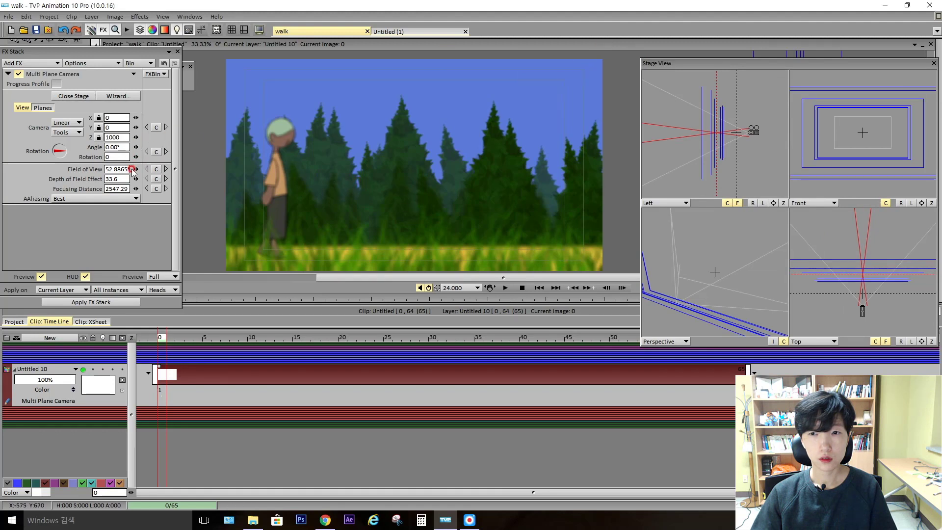
{"action": "left_click_drag", "start_coordinate": [137, 169], "coordinate": [138, 171]}
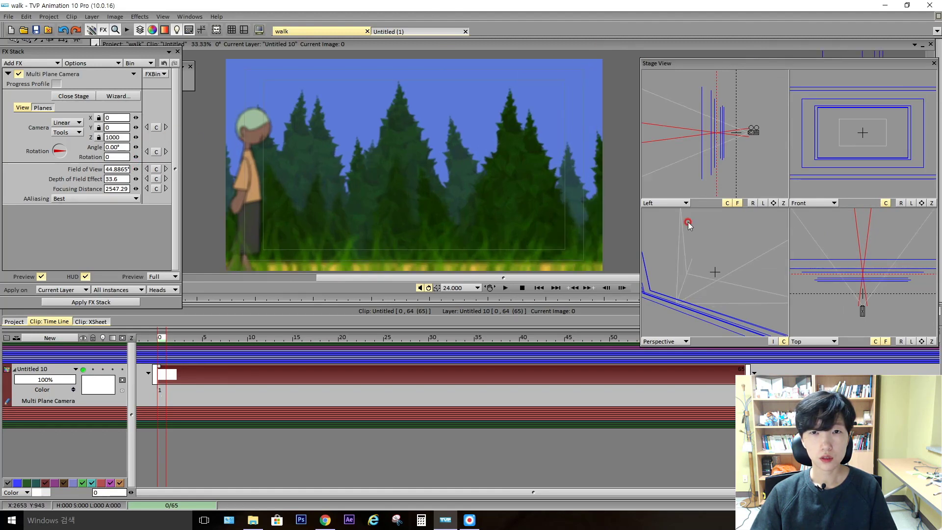
{"action": "mouse_move", "coordinate": [863, 314]}
{"action": "left_mouse_down"}
{"action": "mouse_move", "coordinate": [845, 318]}
{"action": "mouse_move", "coordinate": [832, 303]}
{"action": "mouse_move", "coordinate": [841, 318]}
{"action": "mouse_move", "coordinate": [835, 307]}
{"action": "left_mouse_up"}
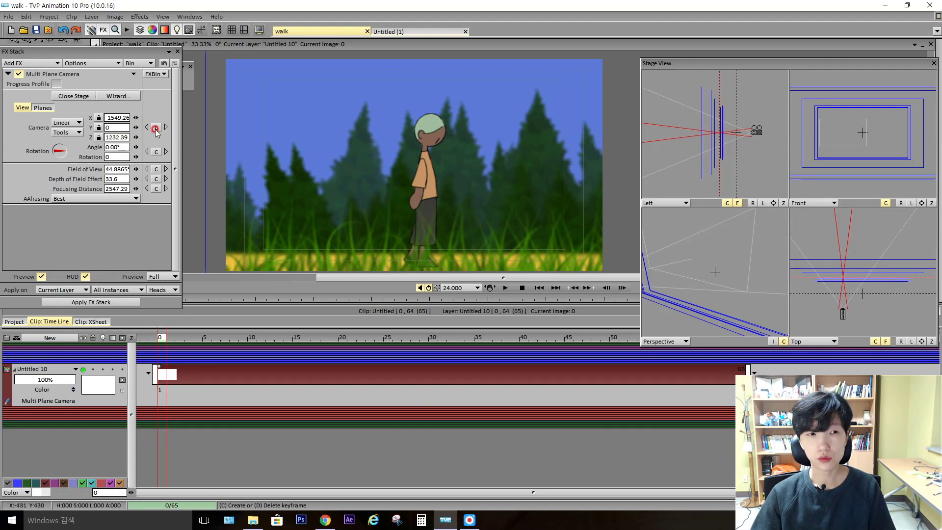
- Create keys for the Multi Plane Camera at frame 0, and at frame 62 move the camera to X about 362, Z about 1275
{"action": "left_click", "coordinate": [132, 74]}
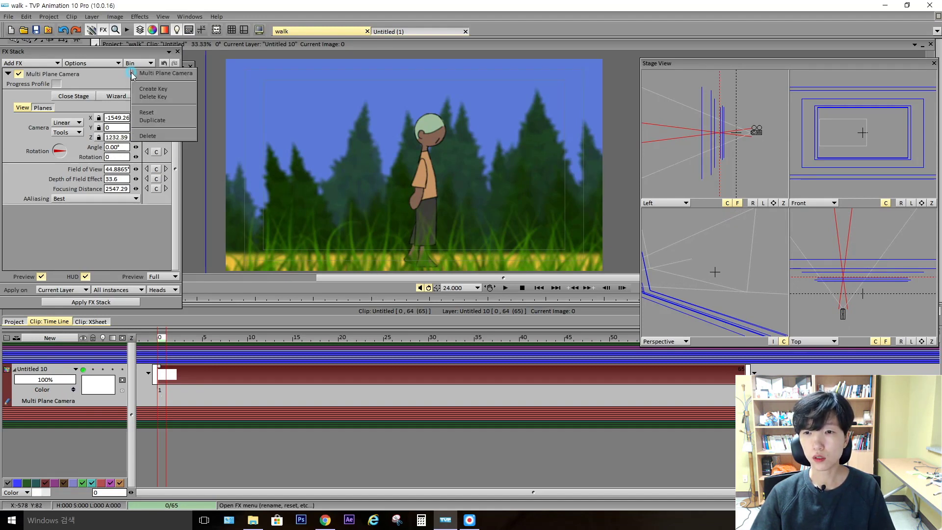
{"action": "left_click", "coordinate": [154, 89]}
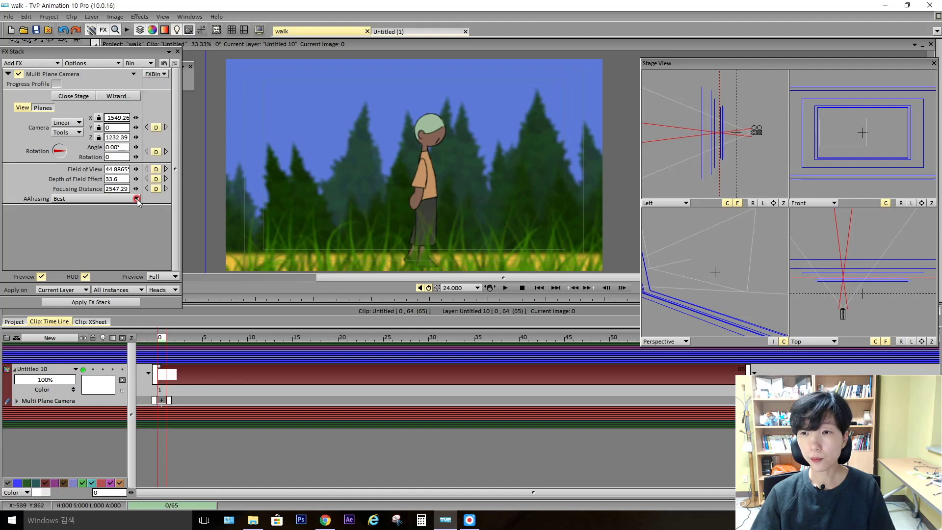
{"action": "left_click", "coordinate": [231, 337]}
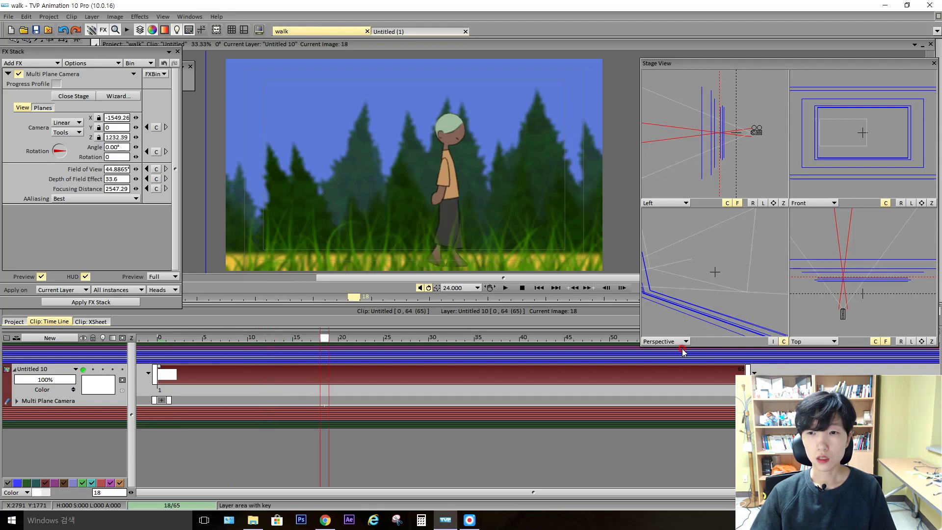
{"action": "left_click_drag", "start_coordinate": [682, 347], "coordinate": [684, 324]}
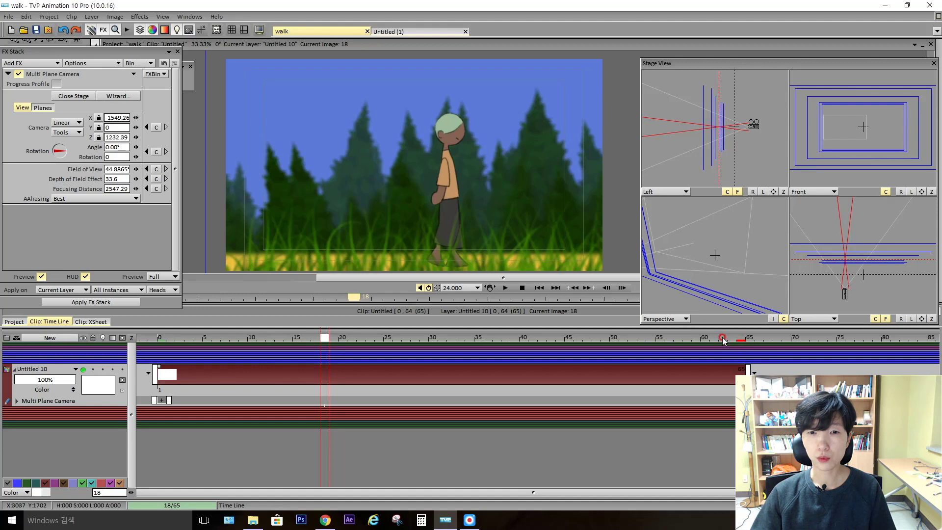
{"action": "left_click", "coordinate": [723, 339]}
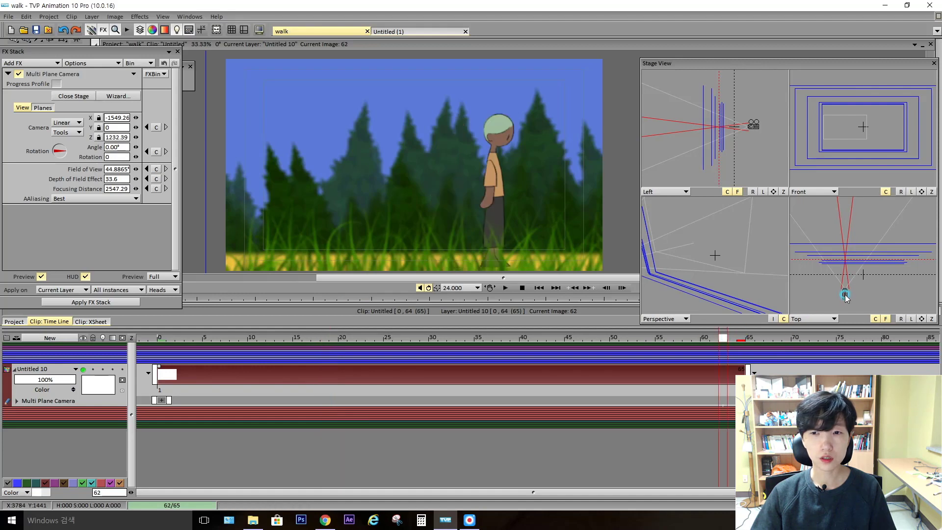
{"action": "left_click_drag", "start_coordinate": [845, 296], "coordinate": [867, 296]}
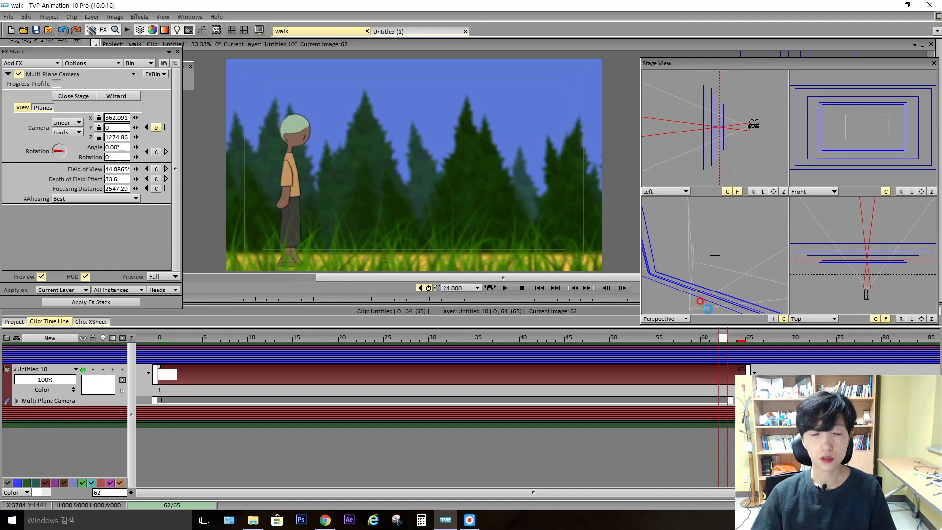
- Play back the camera move and return to the first frame
{"action": "left_click", "coordinate": [506, 288]}
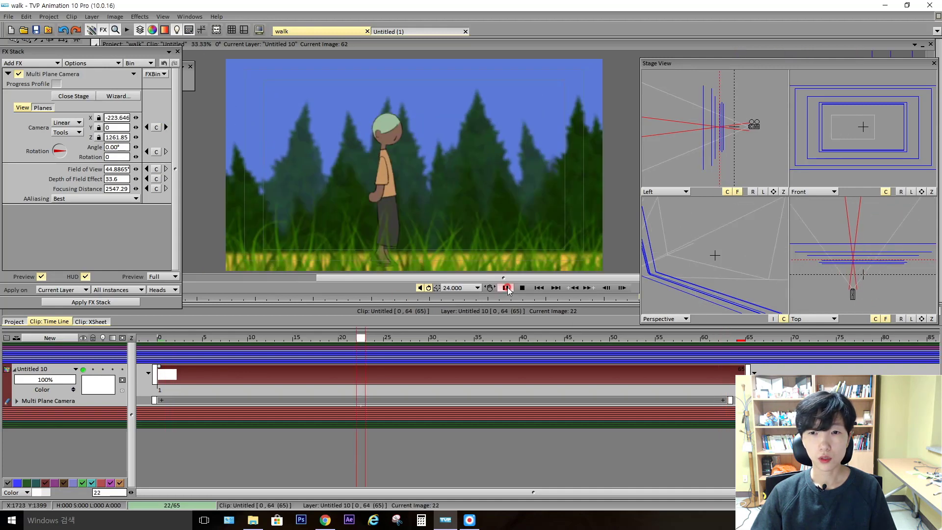
{"action": "left_click", "coordinate": [162, 339]}
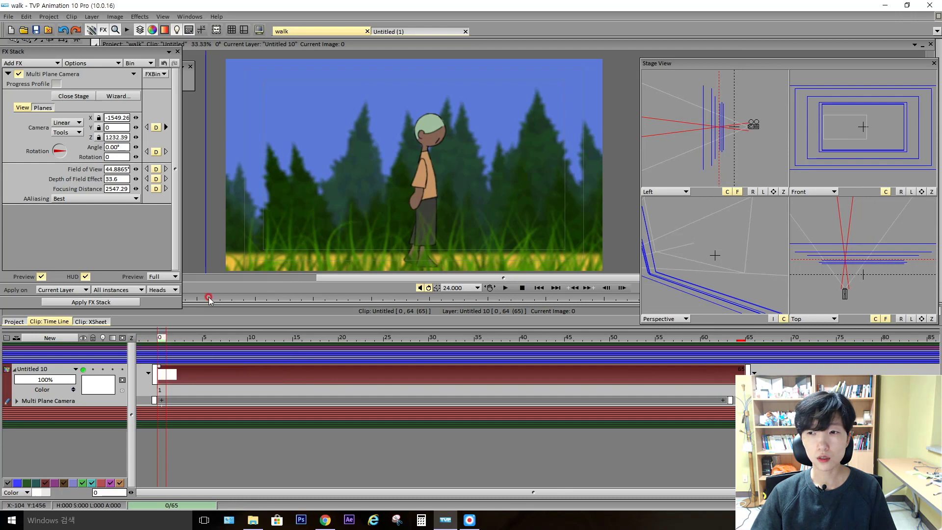
- Undo the effect applied on heads, switch its application to frames, and apply the FX stack to all instances of the current layer
{"action": "left_click", "coordinate": [103, 303]}
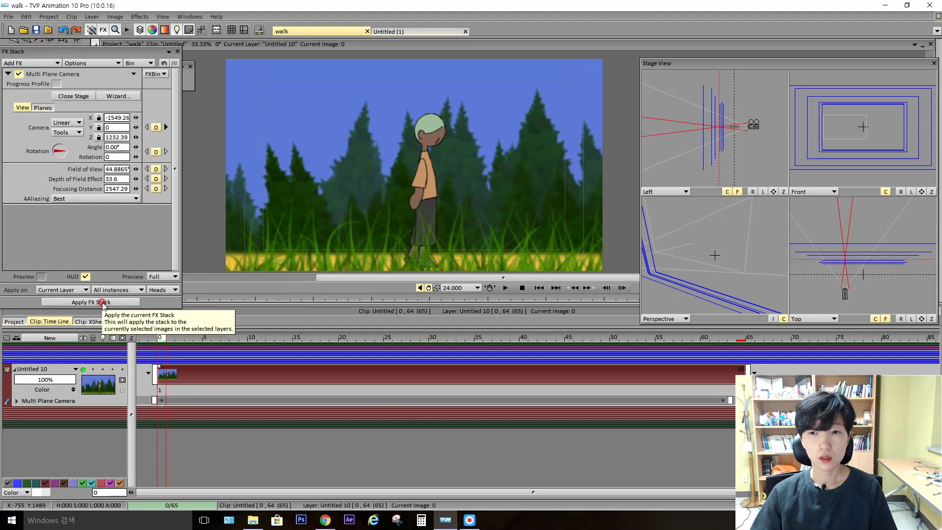
{"action": "key", "text": "ctrl+z"}
{"action": "left_click", "coordinate": [125, 290]}
{"action": "left_click", "coordinate": [171, 290]}
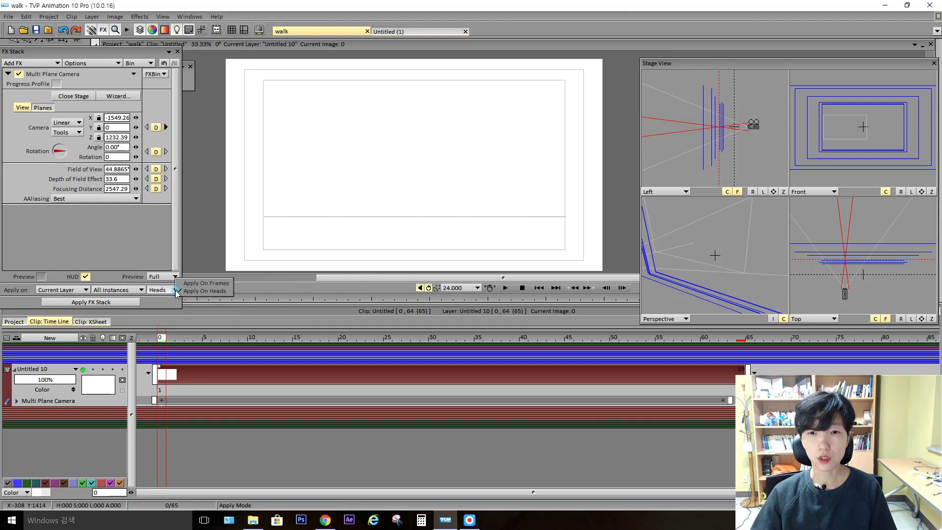
{"action": "left_click", "coordinate": [184, 282]}
{"action": "left_click", "coordinate": [84, 301]}
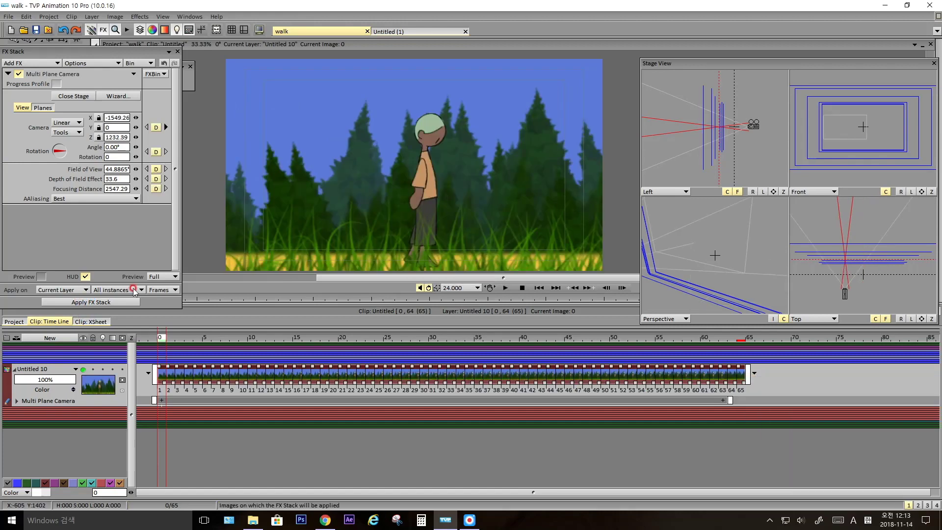
- Play back the rendered multiplane animation and return to frame 0
{"action": "left_click", "coordinate": [506, 288]}
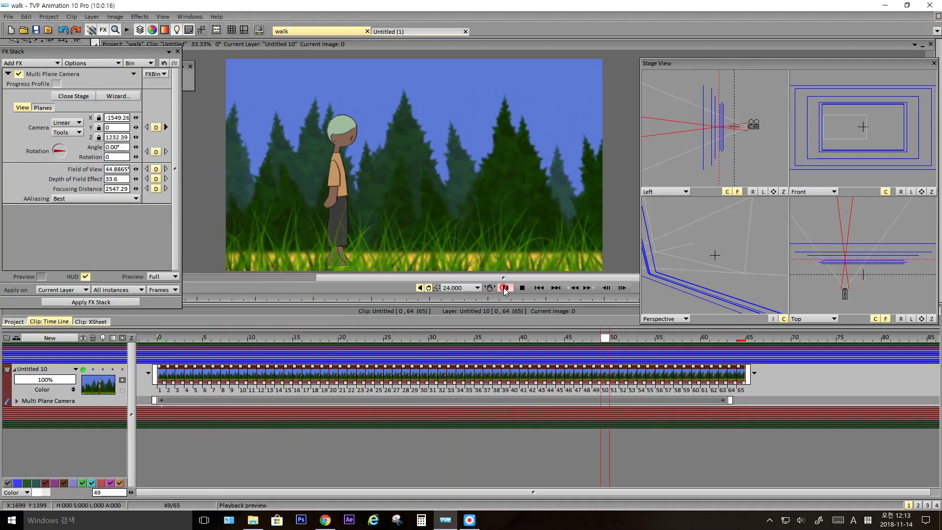
{"action": "left_click", "coordinate": [522, 288]}
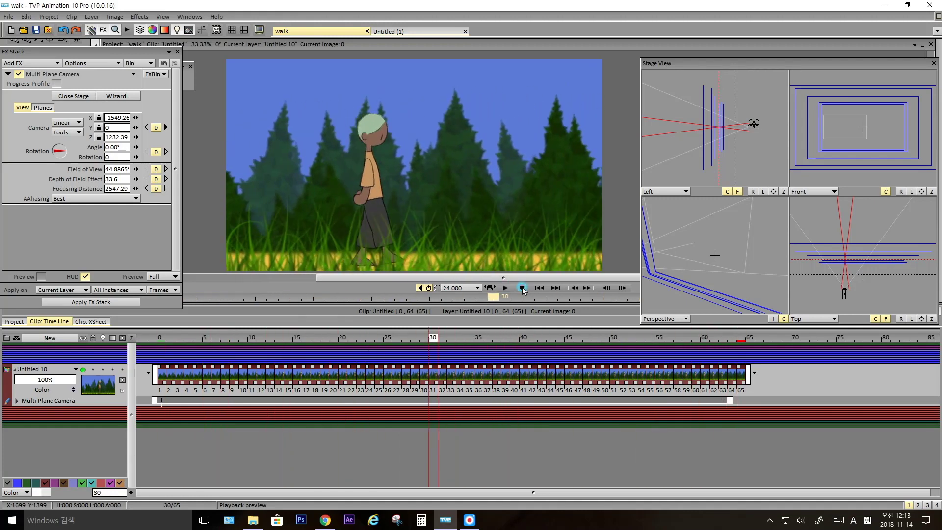
{"action": "left_click", "coordinate": [160, 340]}
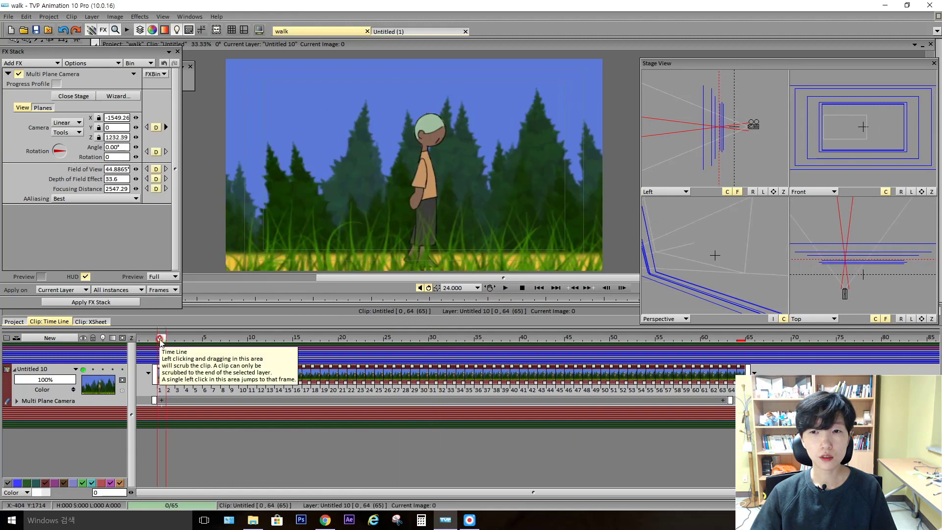
- Add a new layer, extend it through frame 62, and clear the Multi Plane Camera keys at frame 0
{"action": "key", "text": "ctrl+shift+n"}
{"action": "left_click_drag", "start_coordinate": [166, 385], "coordinate": [725, 382]}
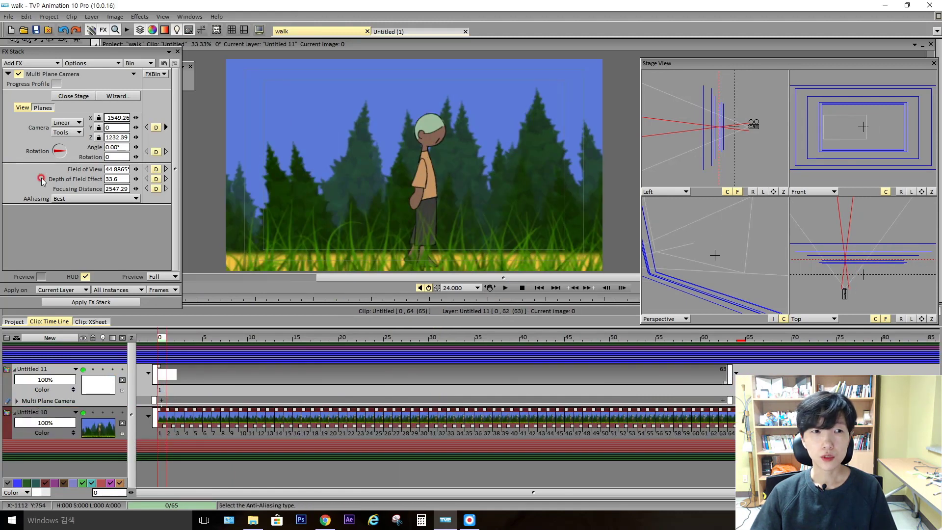
{"action": "left_click", "coordinate": [43, 108]}
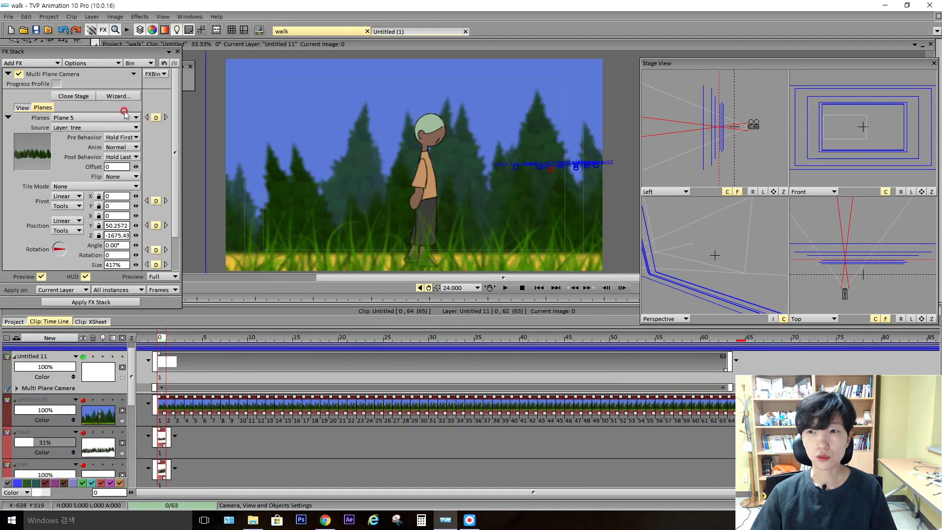
{"action": "left_click", "coordinate": [101, 62]}
{"action": "left_click", "coordinate": [49, 61]}
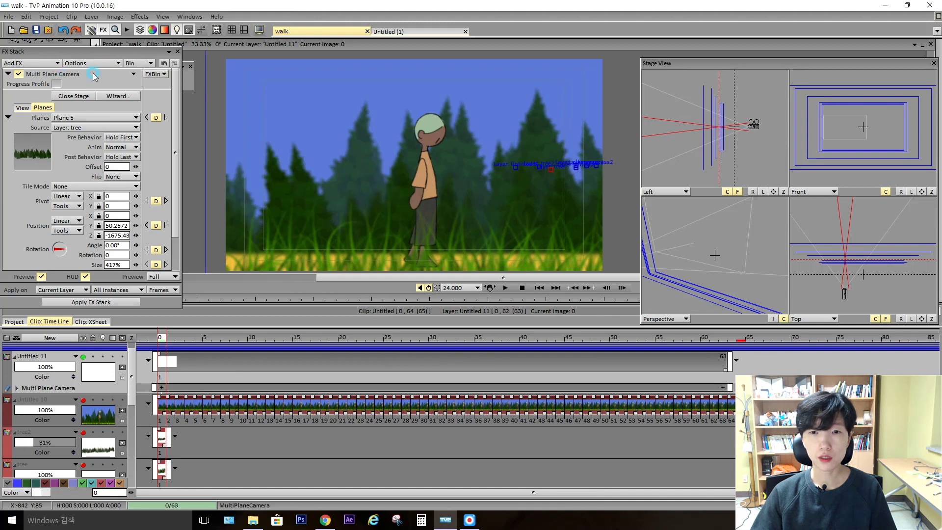
{"action": "left_click", "coordinate": [134, 74]}
{"action": "left_click", "coordinate": [150, 92]}
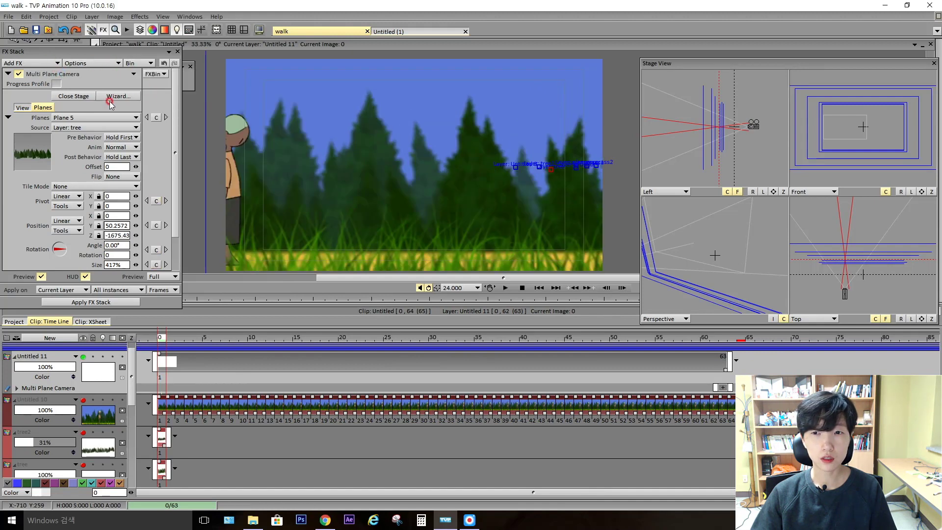
- Move the camera at frame 0 to X about -785, Y about -382, Z about 2294
{"action": "left_click", "coordinate": [29, 108]}
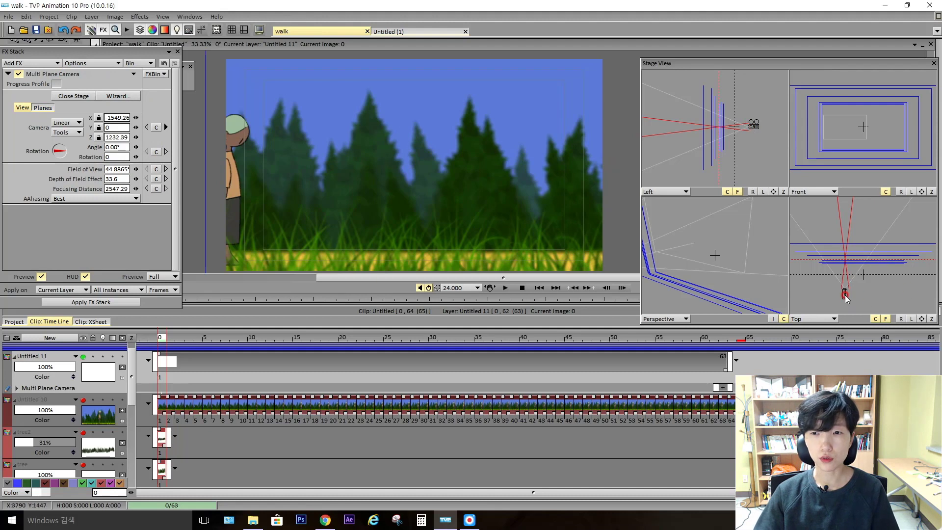
{"action": "left_click_drag", "start_coordinate": [845, 296], "coordinate": [846, 295]}
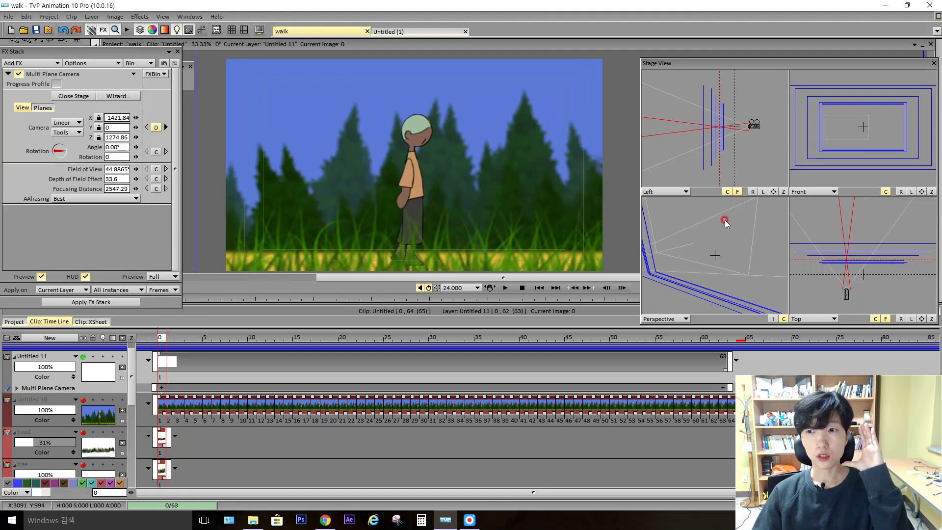
{"action": "left_click_drag", "start_coordinate": [846, 295], "coordinate": [855, 306]}
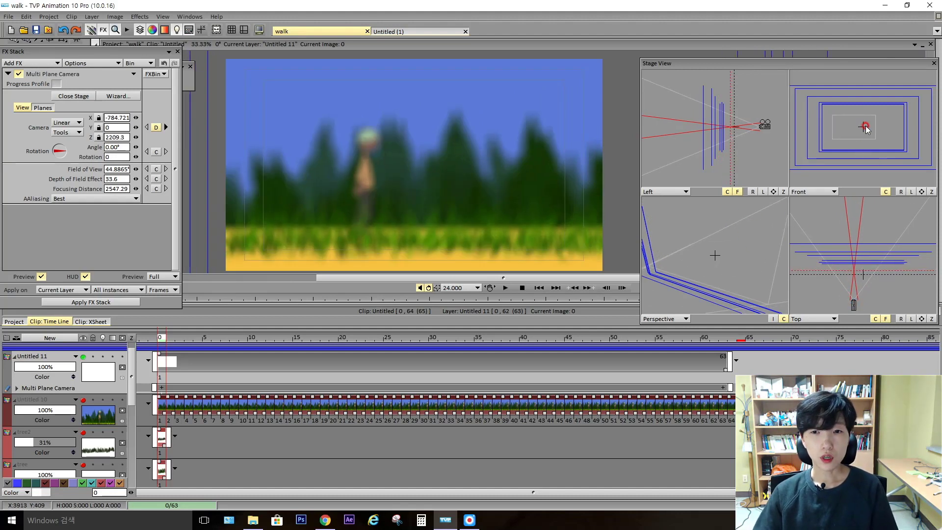
{"action": "left_click_drag", "start_coordinate": [750, 126], "coordinate": [765, 122]}
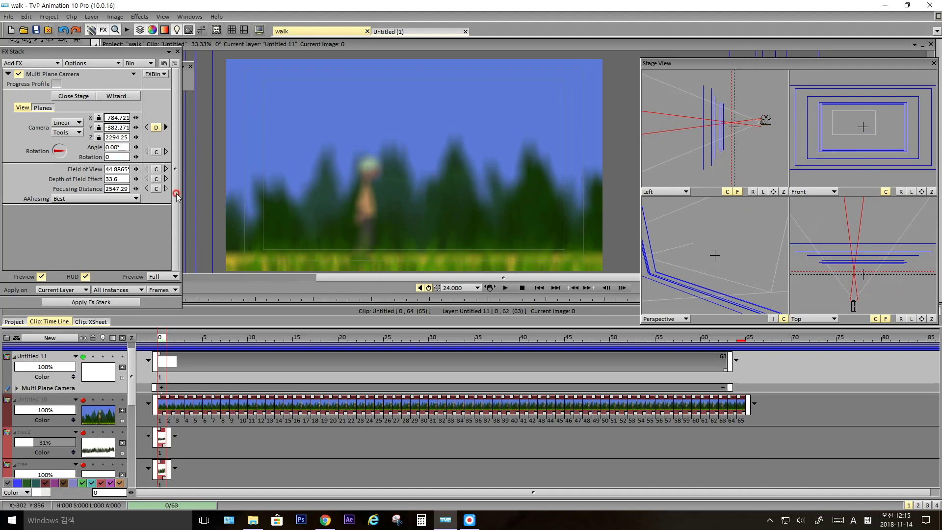
- At frame 62, move the camera closer to X about 22, Z about 298, and compare it with the first frame
{"action": "left_click", "coordinate": [711, 356]}
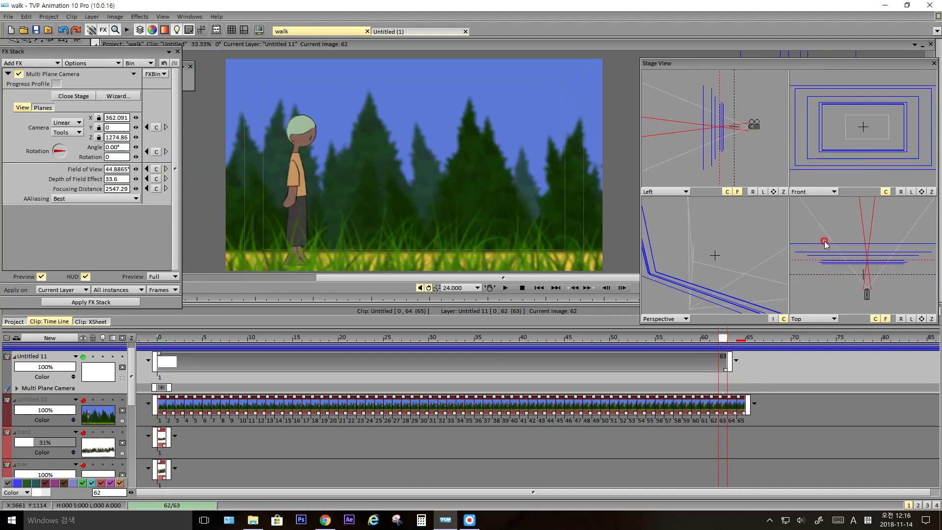
{"action": "left_click_drag", "start_coordinate": [869, 296], "coordinate": [865, 287]}
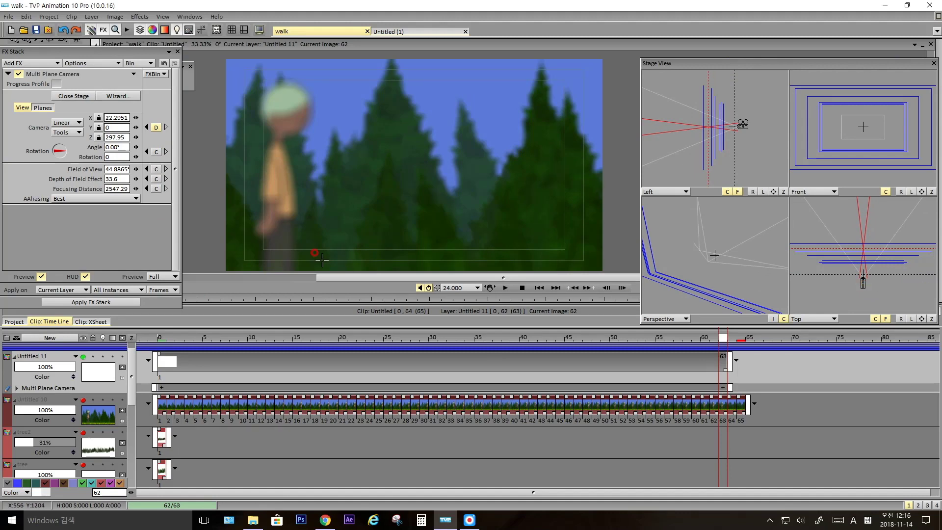
{"action": "left_click", "coordinate": [164, 338]}
{"action": "left_click", "coordinate": [721, 339]}
- Reposition the camera at frame 0 to X about -955, Y about -85, Z about 1020
{"action": "left_click", "coordinate": [162, 338]}
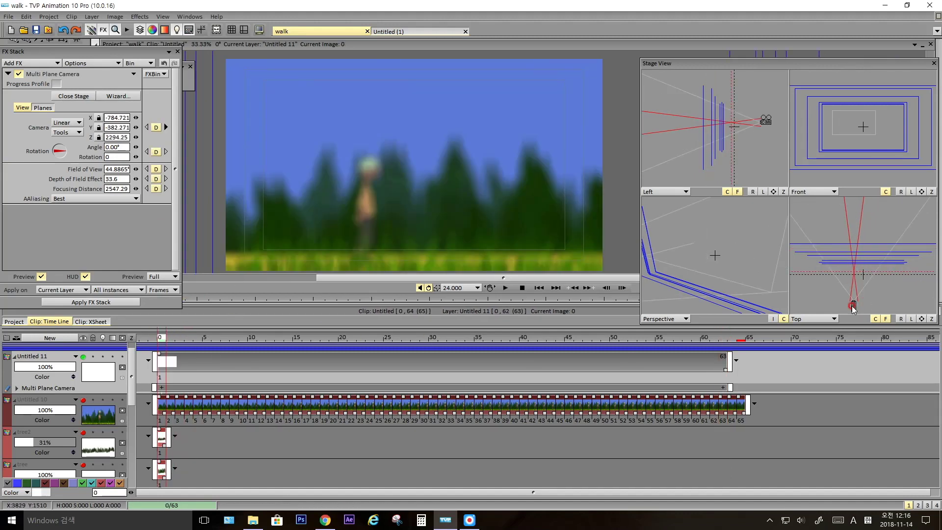
{"action": "left_click_drag", "start_coordinate": [852, 306], "coordinate": [851, 294]}
{"action": "left_click_drag", "start_coordinate": [750, 122], "coordinate": [742, 128]}
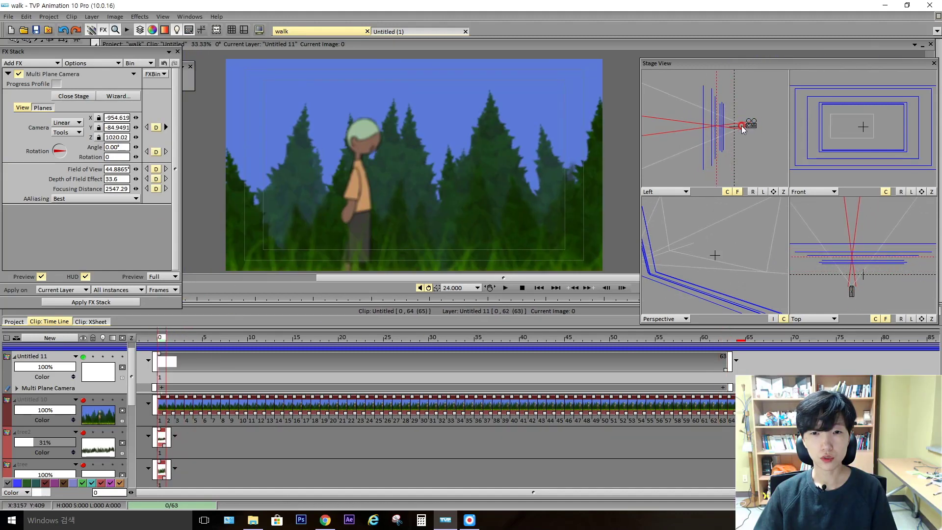
- Apply the FX stack to the new layer and play back the rendered camera move
{"action": "left_click", "coordinate": [91, 302]}
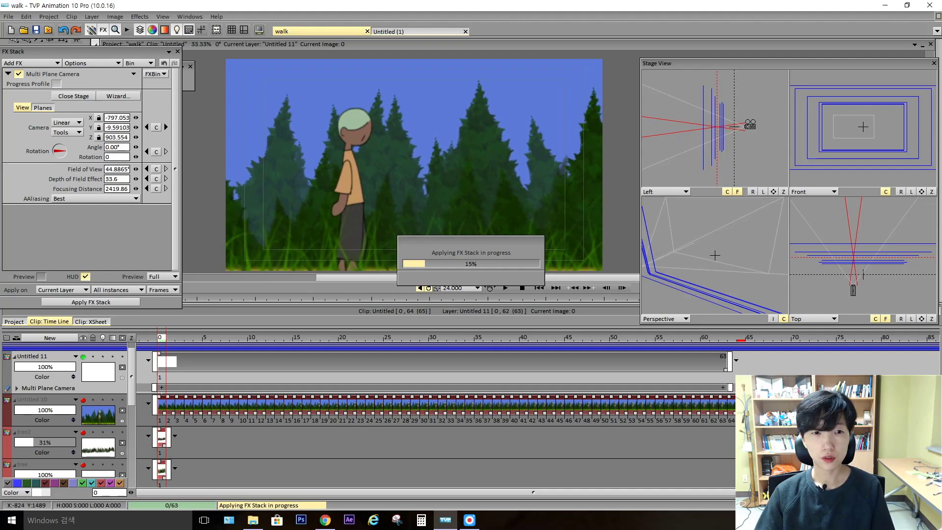
{"action": "left_click", "coordinate": [505, 288]}
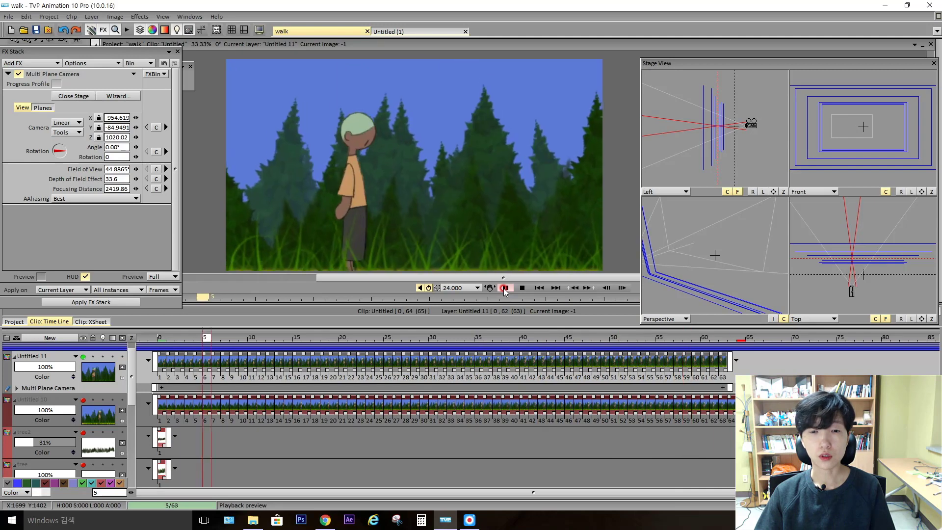
{"action": "left_click", "coordinate": [505, 288]}
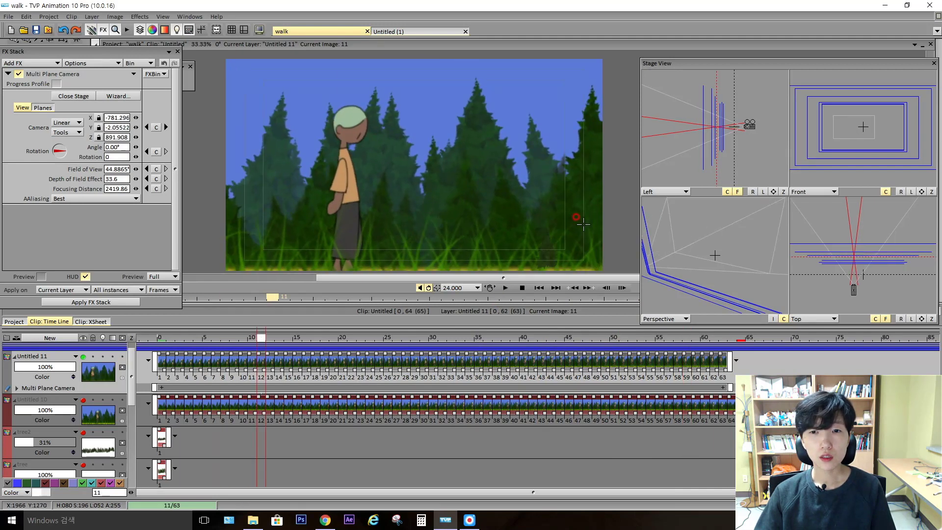
- Close the Stage View and shrink the timeline to enlarge the image area for playing back the render
{"action": "mouse_move", "coordinate": [938, 57]}
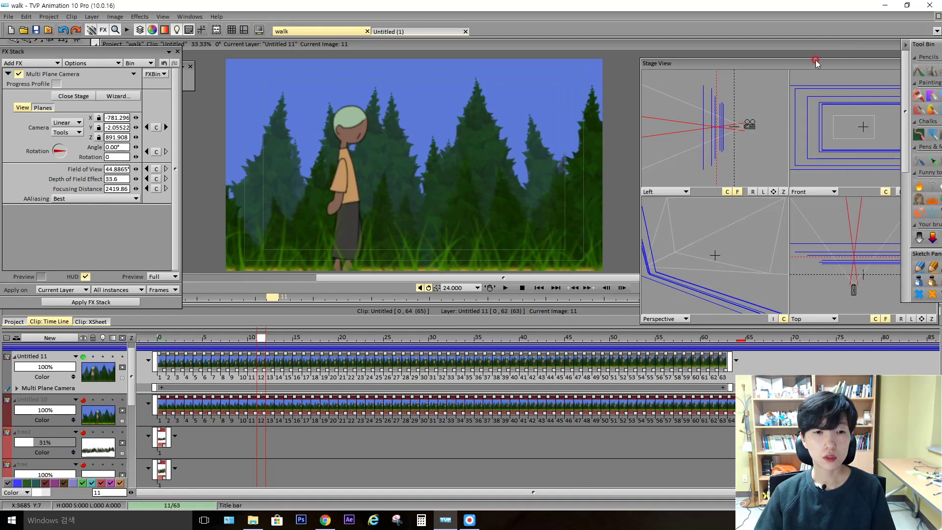
{"action": "left_click_drag", "start_coordinate": [816, 61], "coordinate": [709, 67]}
{"action": "left_click", "coordinate": [829, 69]}
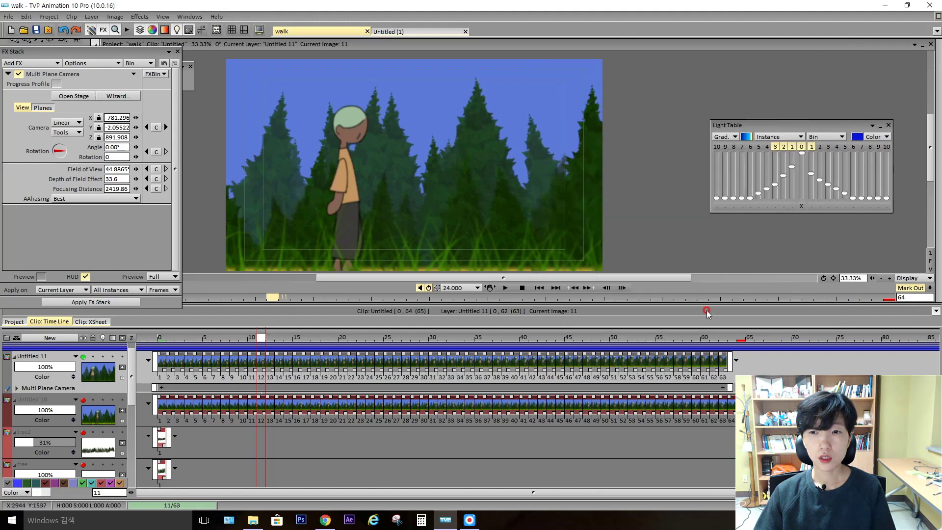
{"action": "left_click_drag", "start_coordinate": [705, 307], "coordinate": [712, 415]}
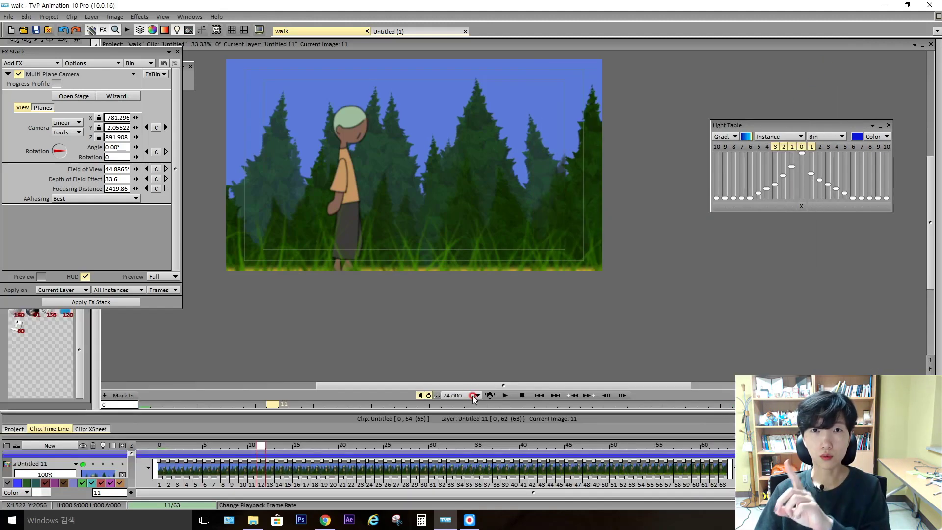
{"action": "left_click", "coordinate": [506, 395]}
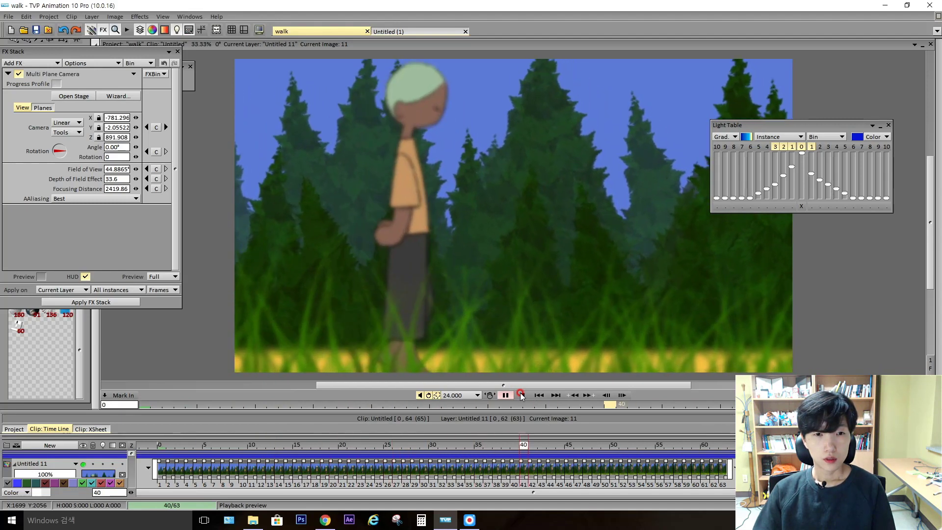
{"action": "left_click", "coordinate": [521, 395]}
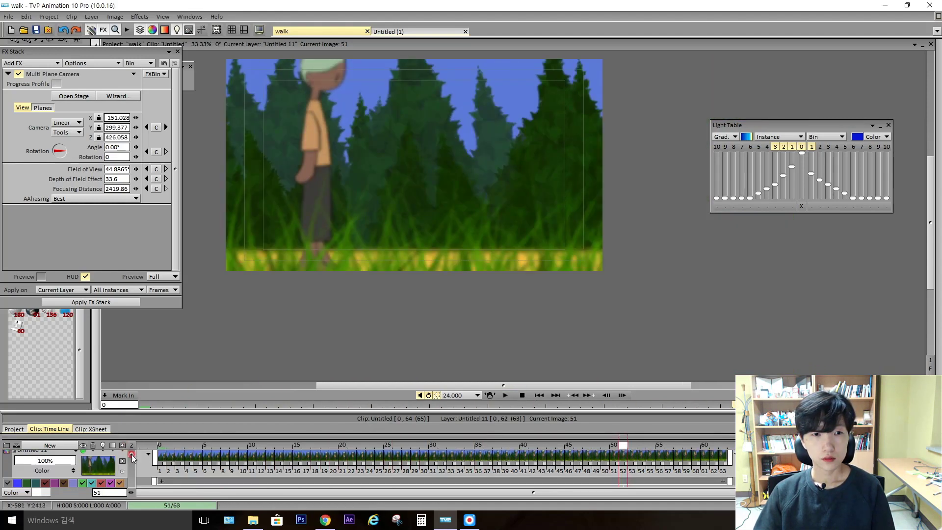
- Hide the rendered layers and, with the Camera tool, shrink and move the camera frame around the walking character
{"action": "left_click", "coordinate": [83, 451]}
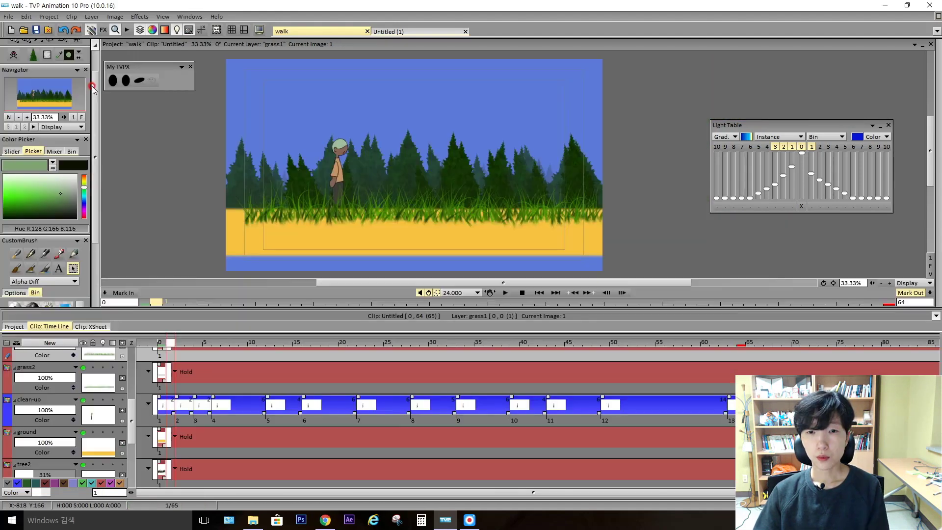
{"action": "left_click_drag", "start_coordinate": [93, 86], "coordinate": [92, 61]}
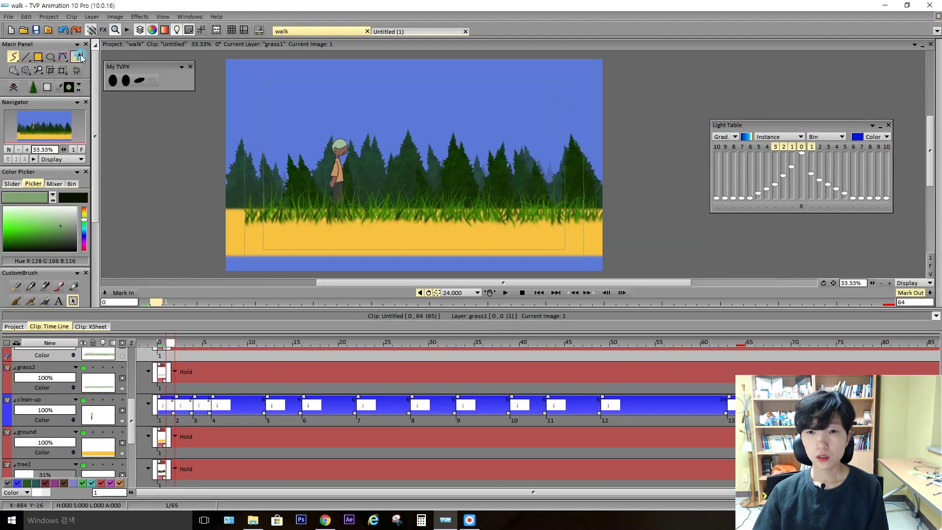
{"action": "left_click", "coordinate": [76, 71]}
{"action": "left_click_drag", "start_coordinate": [596, 269], "coordinate": [545, 239]}
{"action": "left_click_drag", "start_coordinate": [413, 164], "coordinate": [386, 153]}
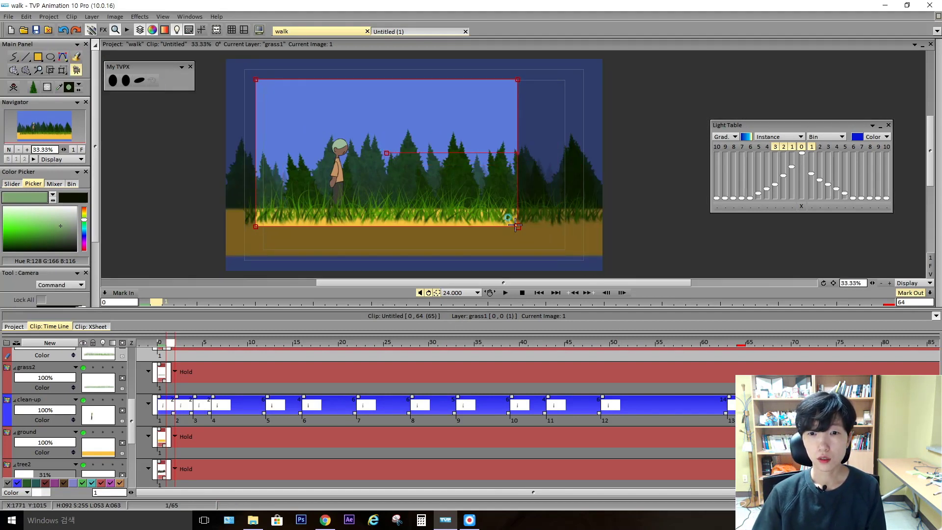
{"action": "left_click_drag", "start_coordinate": [515, 226], "coordinate": [476, 212]}
{"action": "left_click_drag", "start_coordinate": [385, 153], "coordinate": [357, 160]}
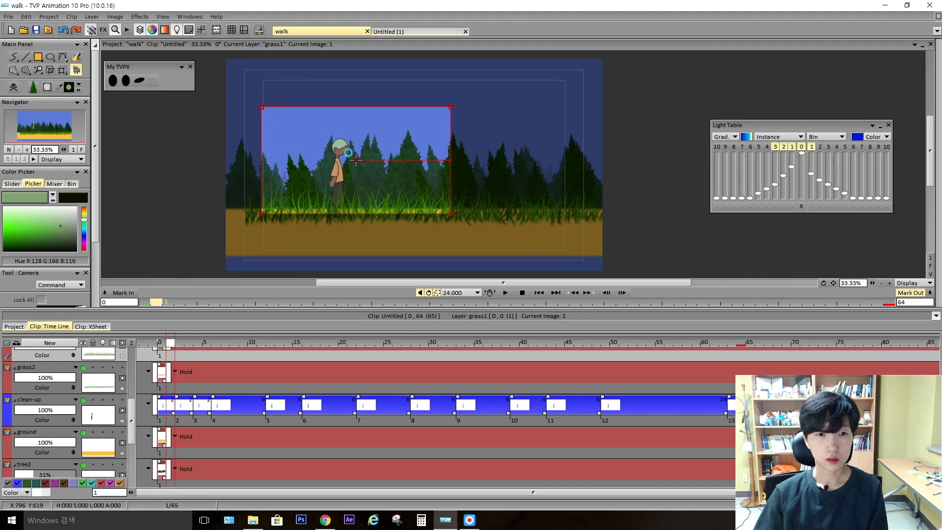
- Add a second camera position further right for a horizontal pan and play back the move
{"action": "left_click_drag", "start_coordinate": [492, 157], "coordinate": [418, 160]}
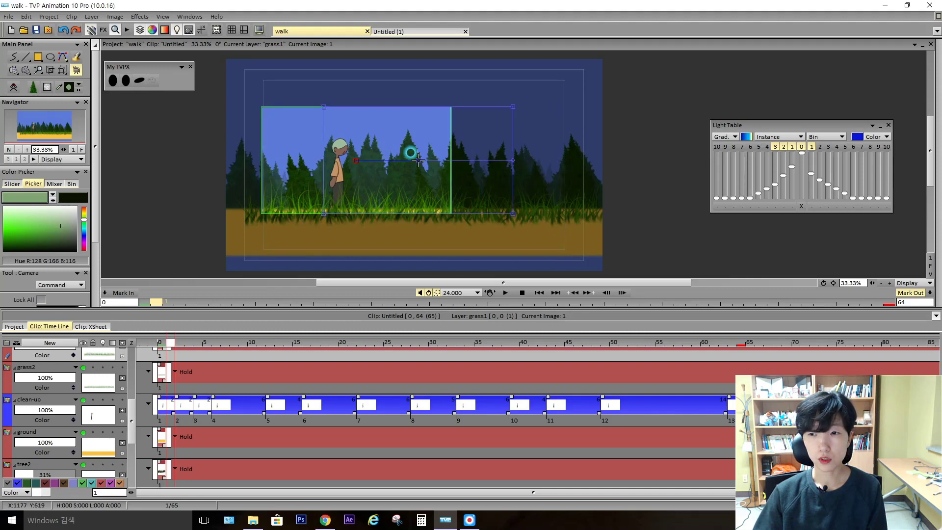
{"action": "left_click", "coordinate": [505, 292]}
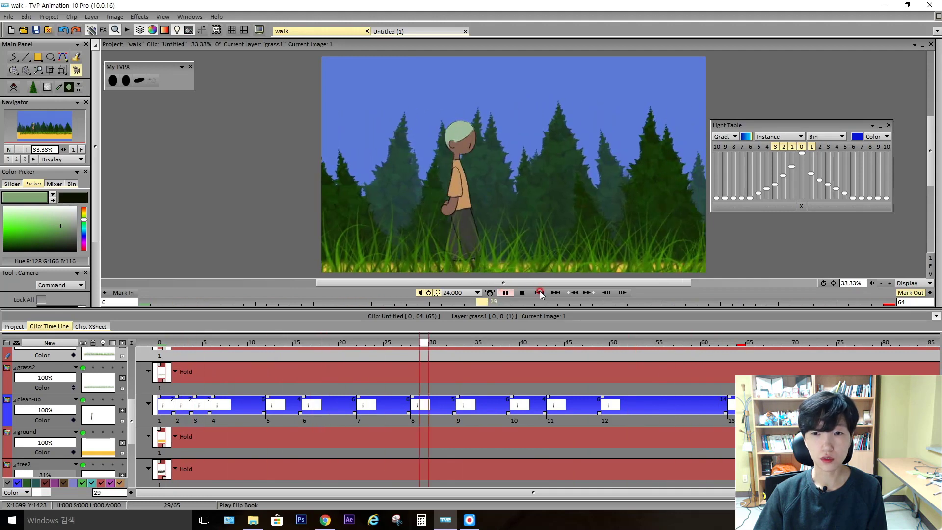
- Stop the playback at frame 44 and make the rendered Untitled 10 layer visible again for comparison
{"action": "left_click", "coordinate": [380, 344]}
{"action": "left_click_drag", "start_coordinate": [134, 412], "coordinate": [134, 374]}
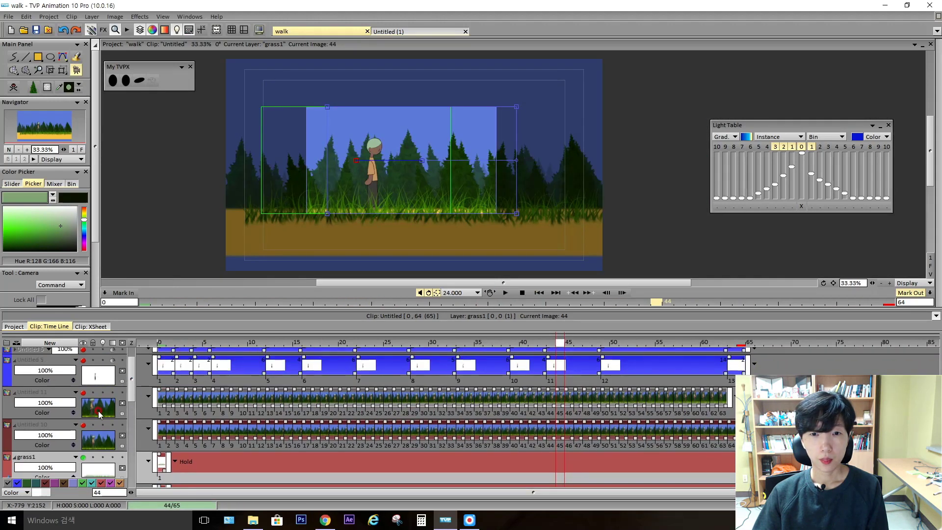
{"action": "left_click", "coordinate": [84, 425]}
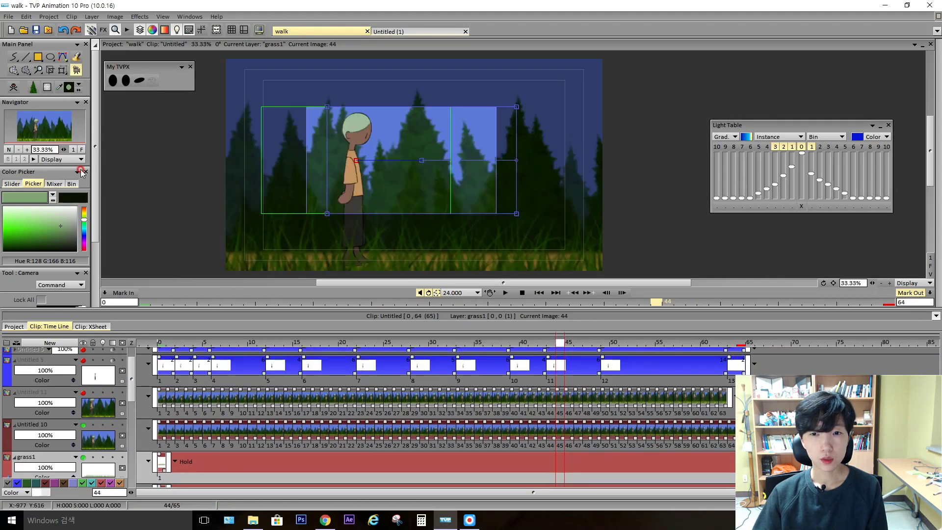